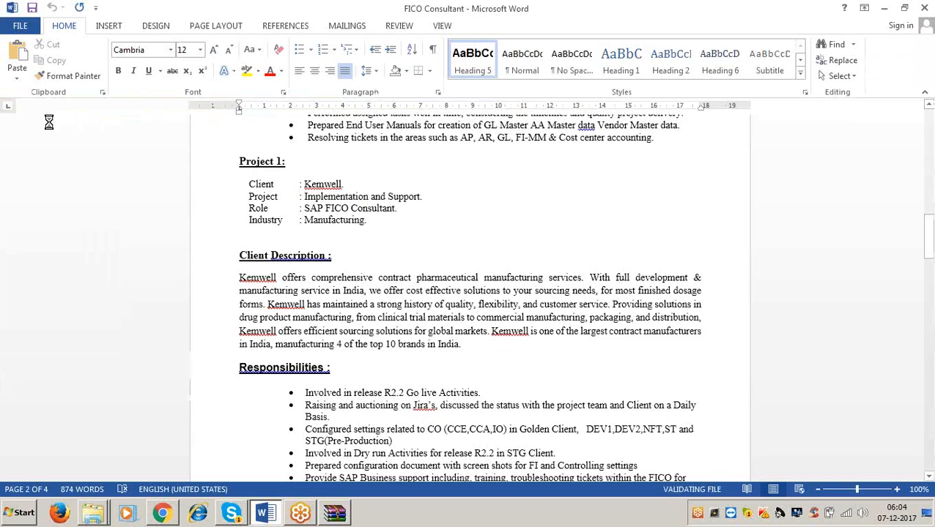
Look through the first vendor configuration steps of the ACCOUNTS PAYABLE document and enlarge the page view to 120%.
{"action": "left_click", "coordinate": [389, 315]}
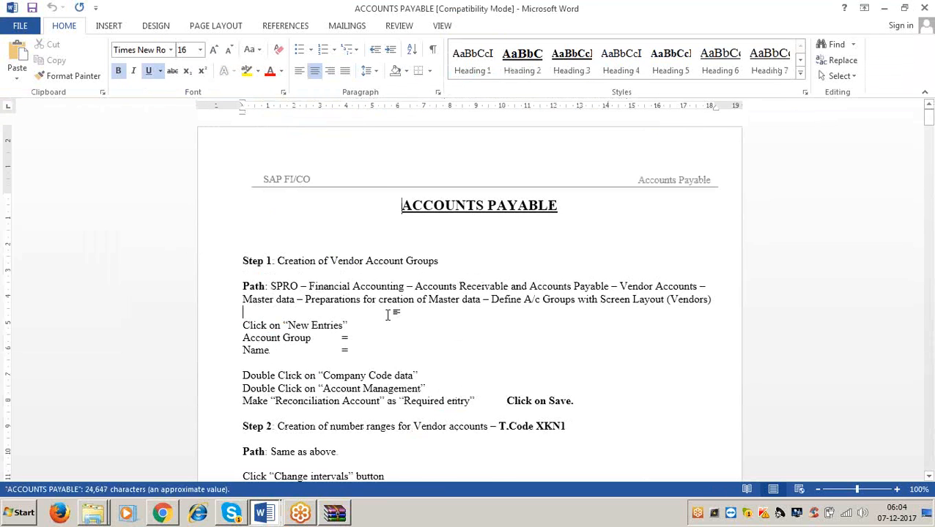
{"action": "scroll", "coordinate": [389, 316], "scroll_direction": "down", "scroll_amount": 20}
{"action": "scroll", "coordinate": [389, 320], "scroll_direction": "down", "scroll_amount": 20}
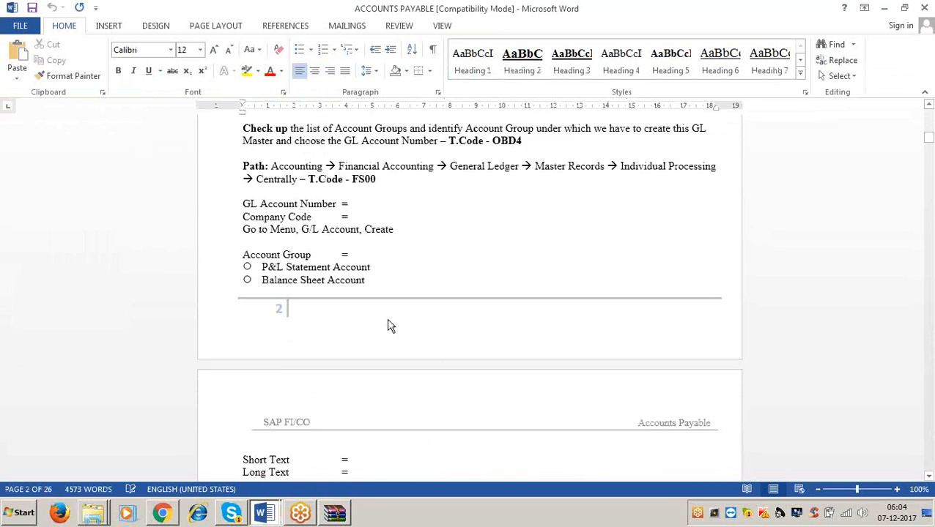
{"action": "scroll", "coordinate": [389, 320], "scroll_direction": "down", "scroll_amount": 20}
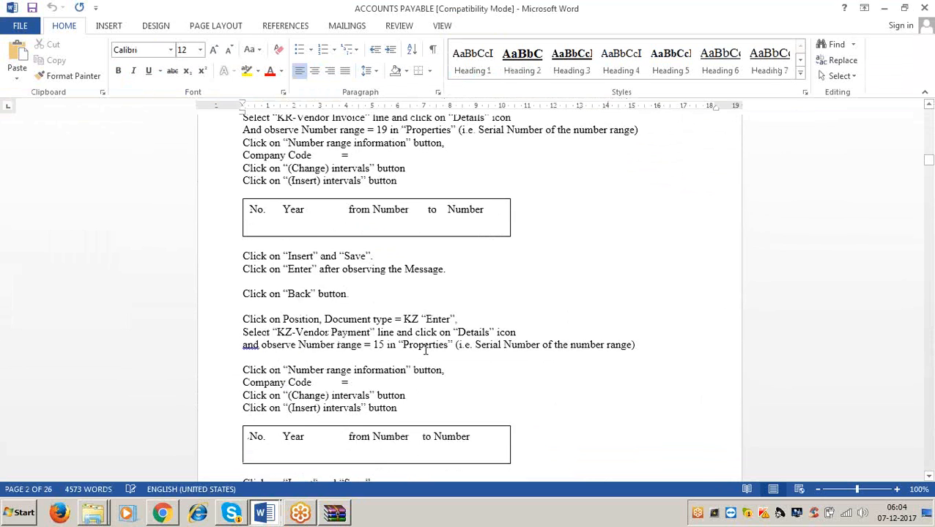
{"action": "left_click", "coordinate": [444, 375]}
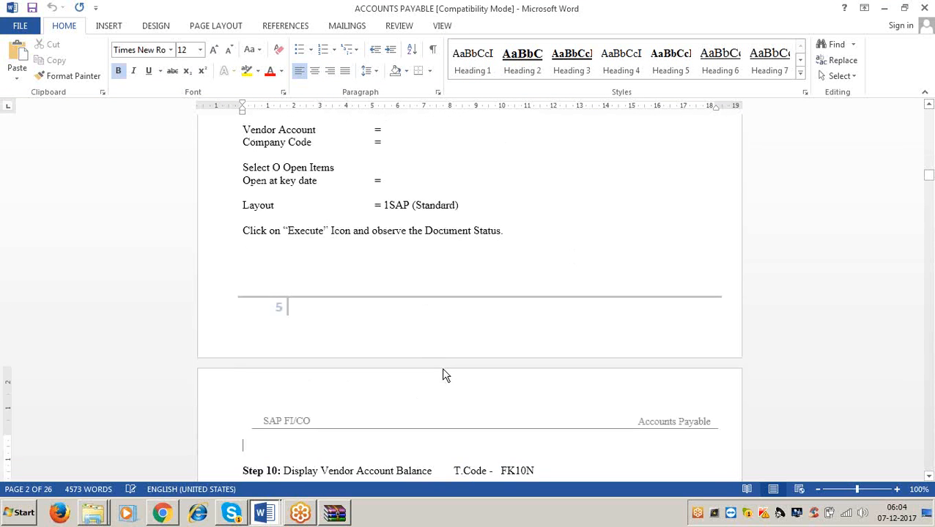
{"action": "scroll", "coordinate": [443, 375], "scroll_direction": "down", "scroll_amount": 15}
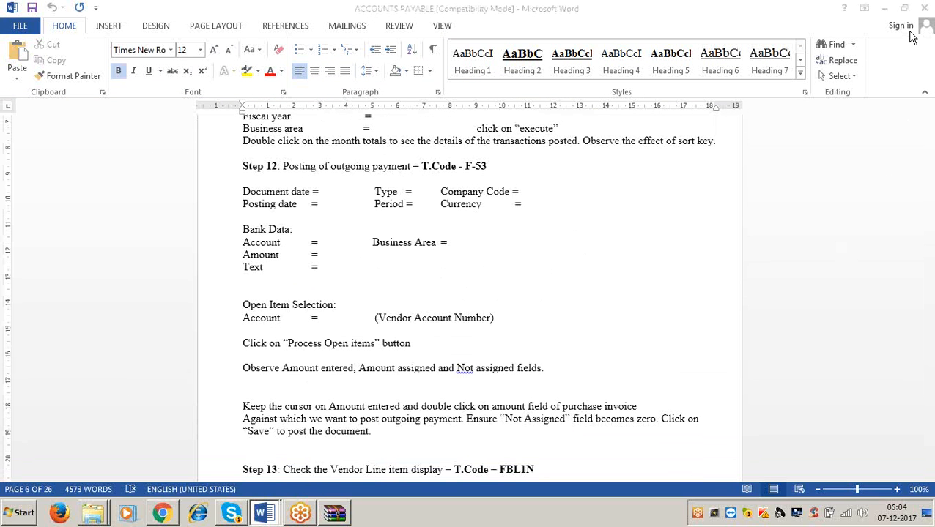
{"action": "left_click", "coordinate": [896, 489]}
{"action": "left_click", "coordinate": [896, 490]}
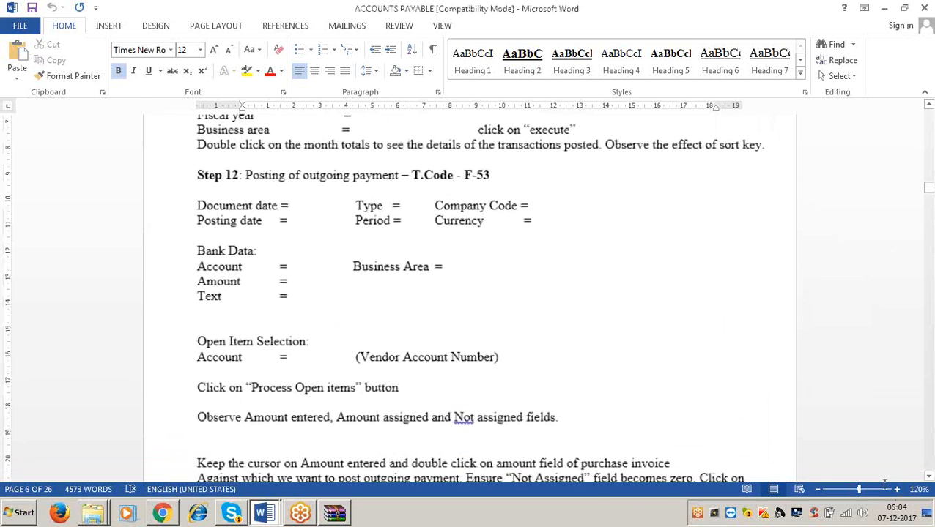
Skim the part payment, house bank, advance payment and automatic payment sections to reach "Terms of Payment - Cash Discount".
{"action": "scroll", "coordinate": [652, 386], "scroll_direction": "down", "scroll_amount": 20}
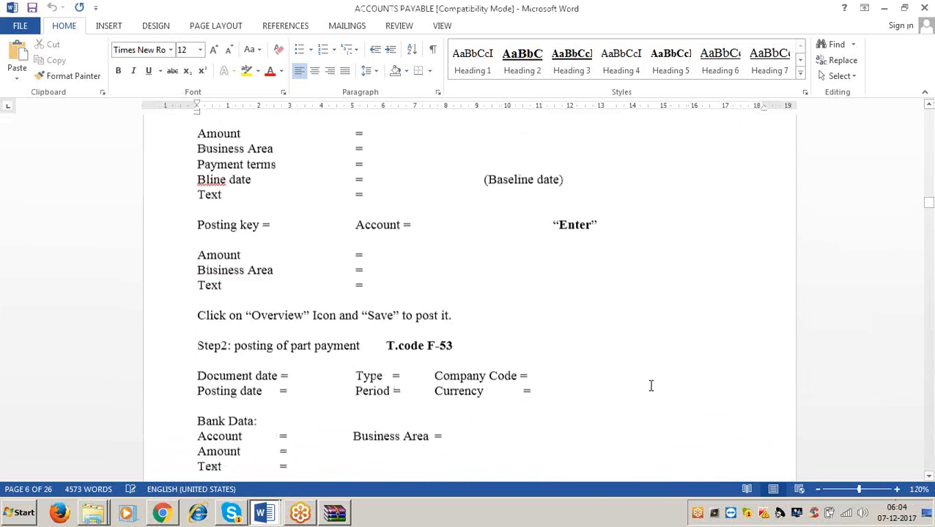
{"action": "scroll", "coordinate": [651, 386], "scroll_direction": "down", "scroll_amount": 20}
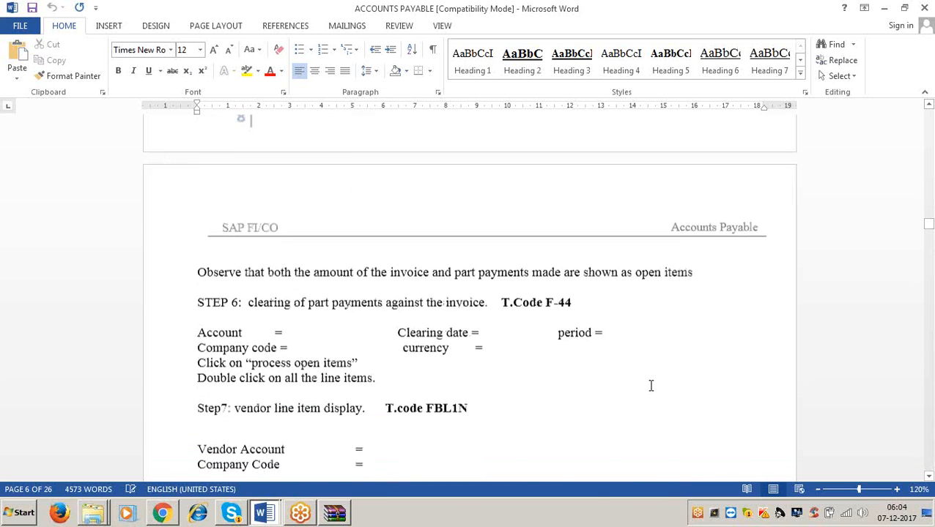
{"action": "scroll", "coordinate": [651, 386], "scroll_direction": "down", "scroll_amount": 20}
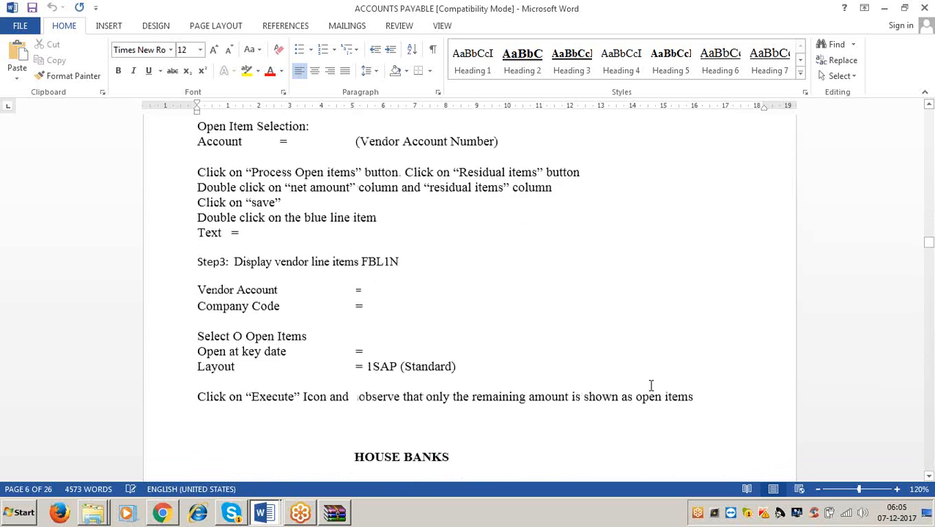
{"action": "scroll", "coordinate": [650, 386], "scroll_direction": "down", "scroll_amount": 20}
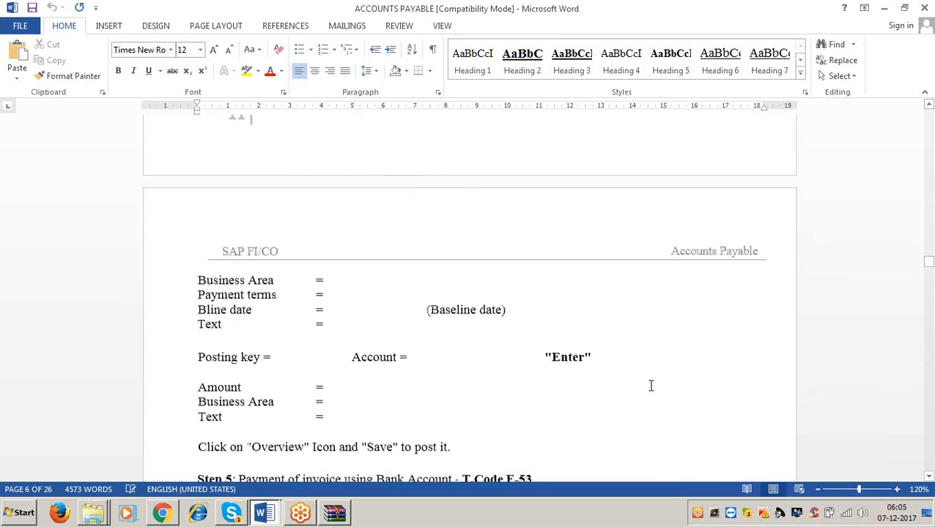
{"action": "scroll", "coordinate": [651, 387], "scroll_direction": "down", "scroll_amount": 20}
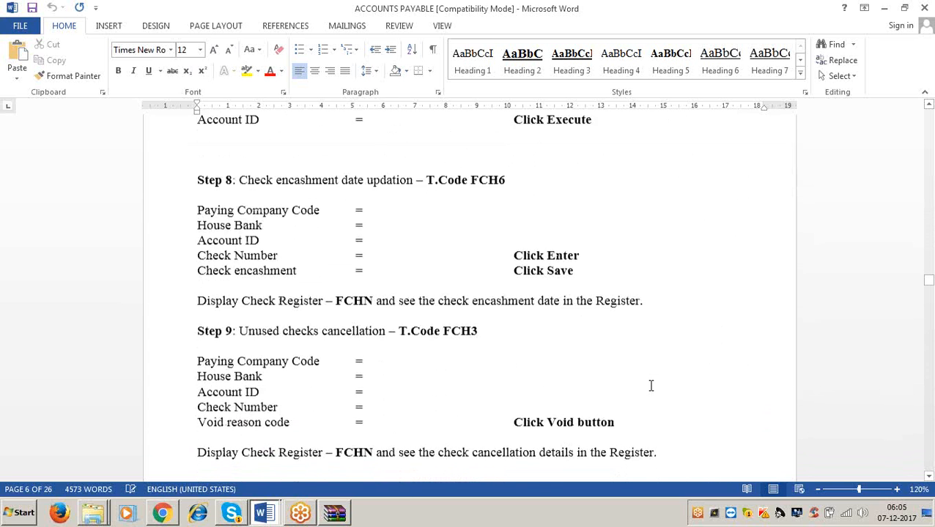
{"action": "scroll", "coordinate": [650, 386], "scroll_direction": "down", "scroll_amount": 15}
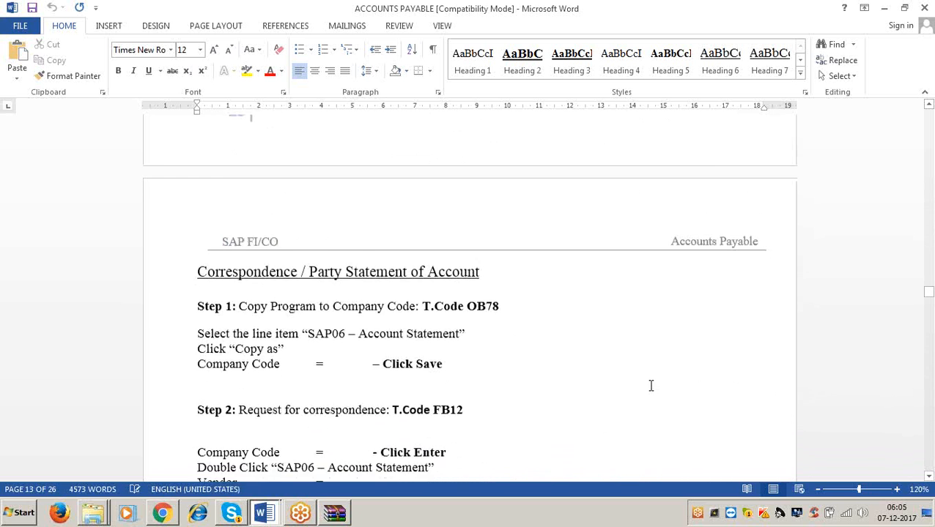
{"action": "scroll", "coordinate": [650, 386], "scroll_direction": "down", "scroll_amount": 15}
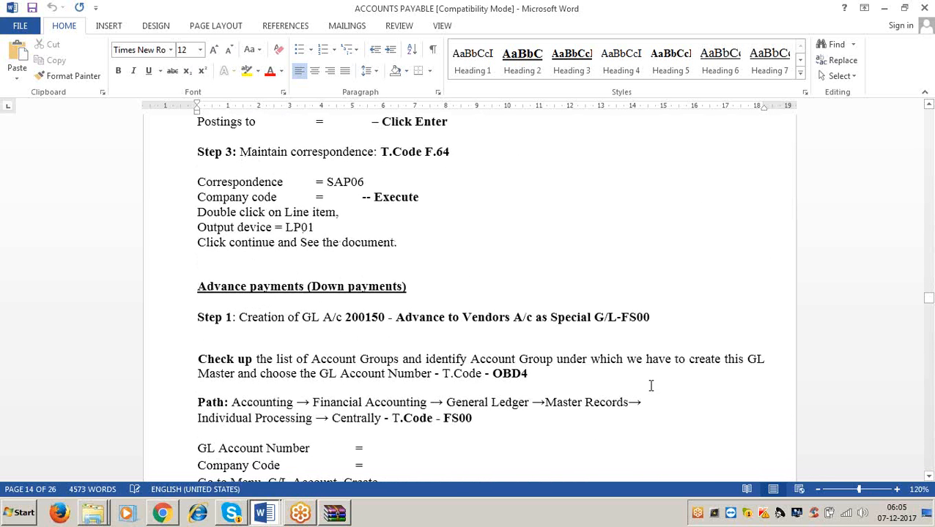
{"action": "scroll", "coordinate": [651, 386], "scroll_direction": "down", "scroll_amount": 15}
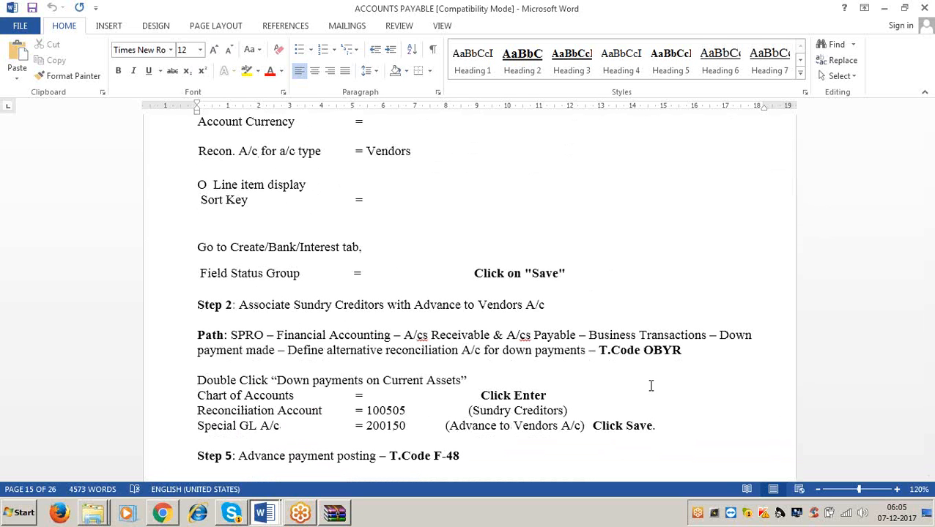
{"action": "scroll", "coordinate": [650, 386], "scroll_direction": "down", "scroll_amount": 6}
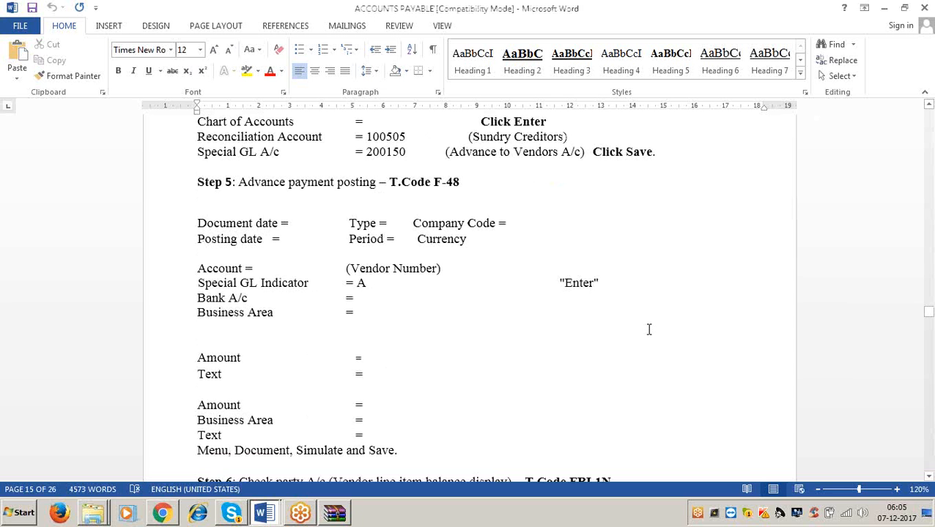
{"action": "left_click", "coordinate": [469, 340]}
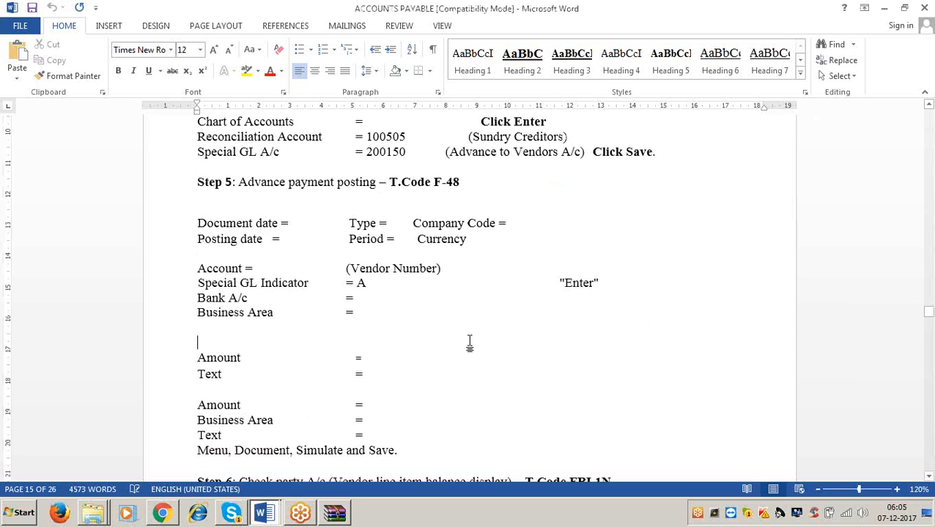
{"action": "scroll", "coordinate": [471, 344], "scroll_direction": "down", "scroll_amount": 5}
{"action": "scroll", "coordinate": [471, 345], "scroll_direction": "down", "scroll_amount": 9}
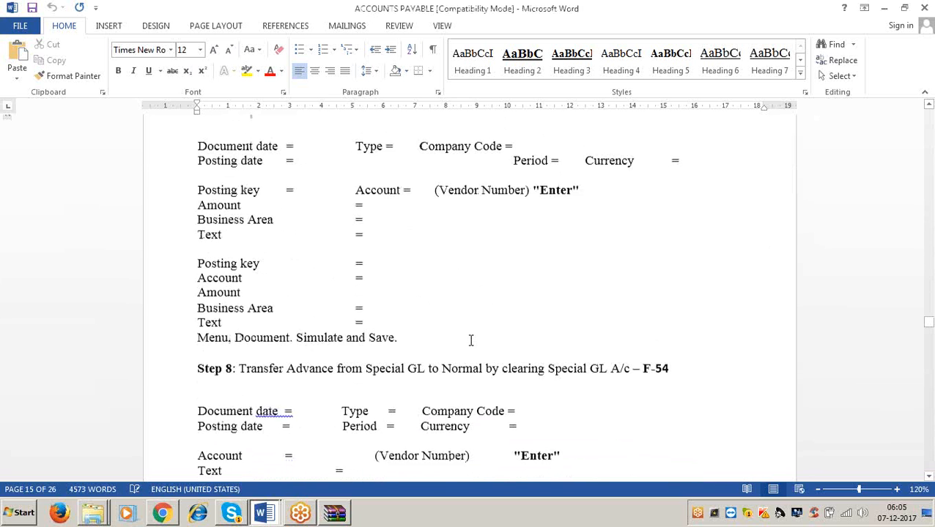
{"action": "scroll", "coordinate": [471, 340], "scroll_direction": "down", "scroll_amount": 4}
{"action": "scroll", "coordinate": [471, 340], "scroll_direction": "down", "scroll_amount": 4}
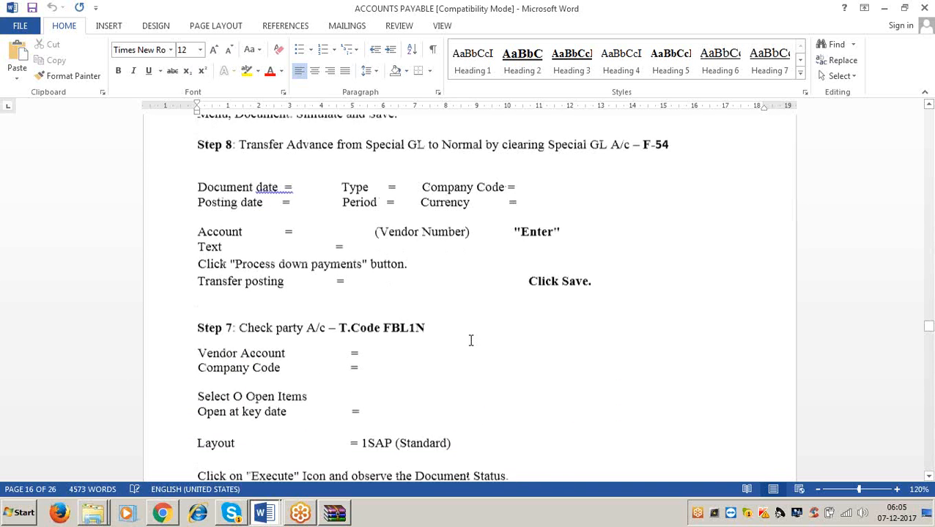
{"action": "scroll", "coordinate": [471, 345], "scroll_direction": "down", "scroll_amount": 18}
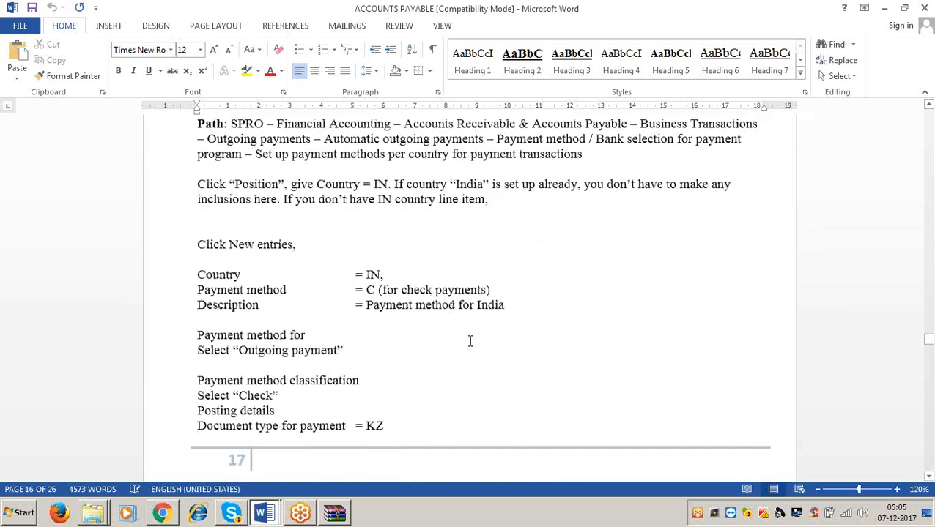
{"action": "scroll", "coordinate": [471, 346], "scroll_direction": "down", "scroll_amount": 14}
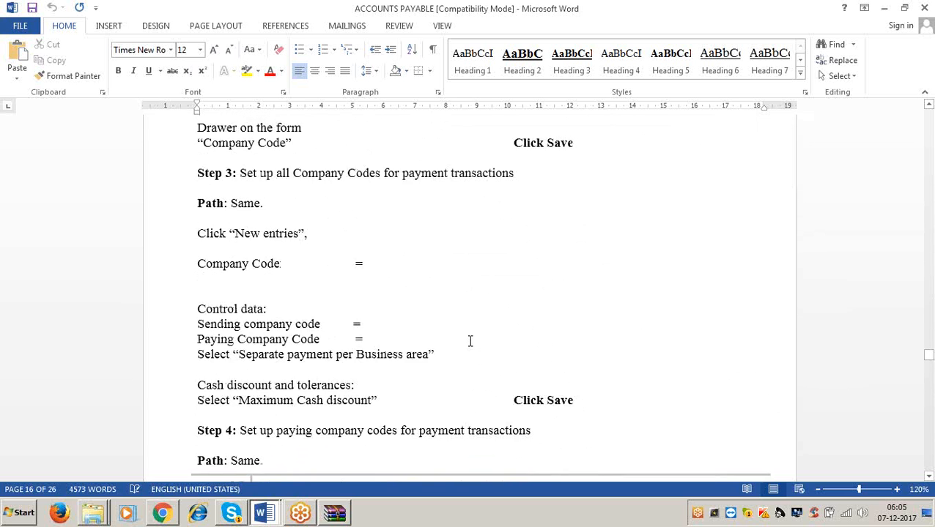
{"action": "scroll", "coordinate": [470, 341], "scroll_direction": "down", "scroll_amount": 10}
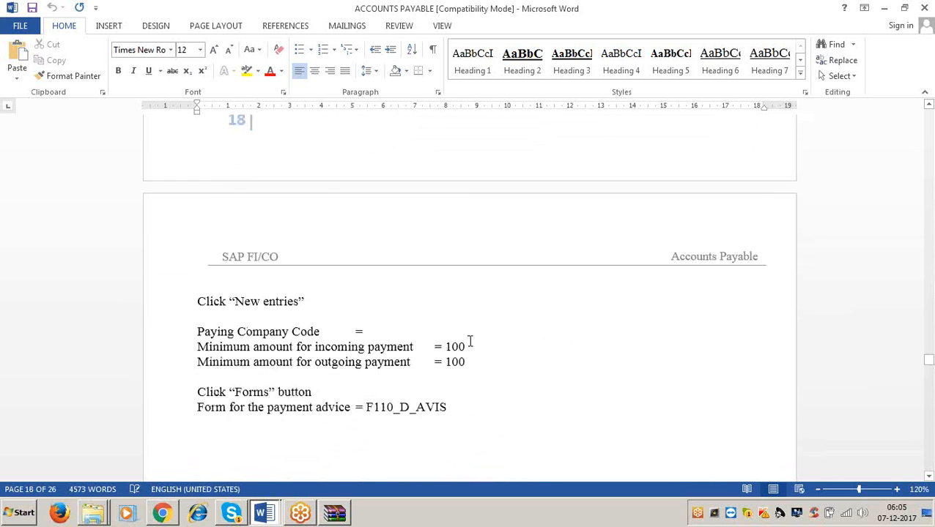
{"action": "scroll", "coordinate": [470, 342], "scroll_direction": "down", "scroll_amount": 16}
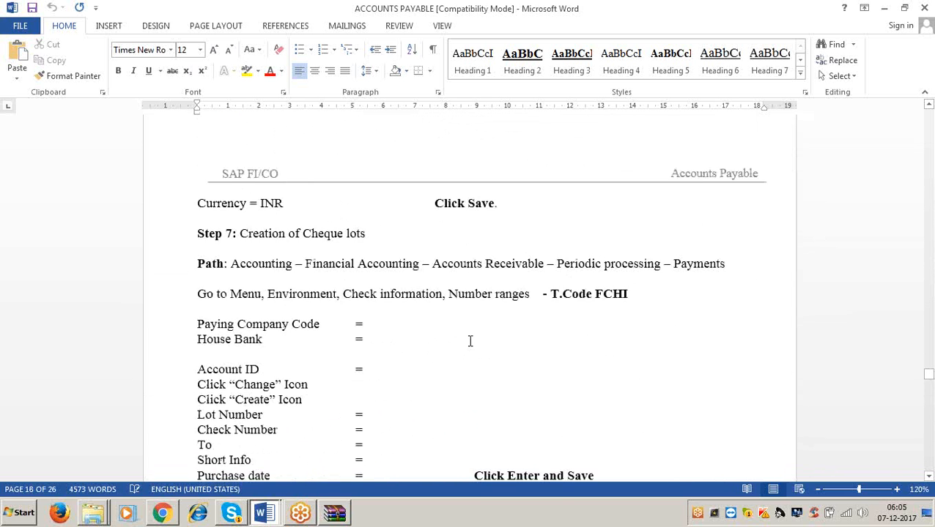
{"action": "scroll", "coordinate": [470, 342], "scroll_direction": "down", "scroll_amount": 15}
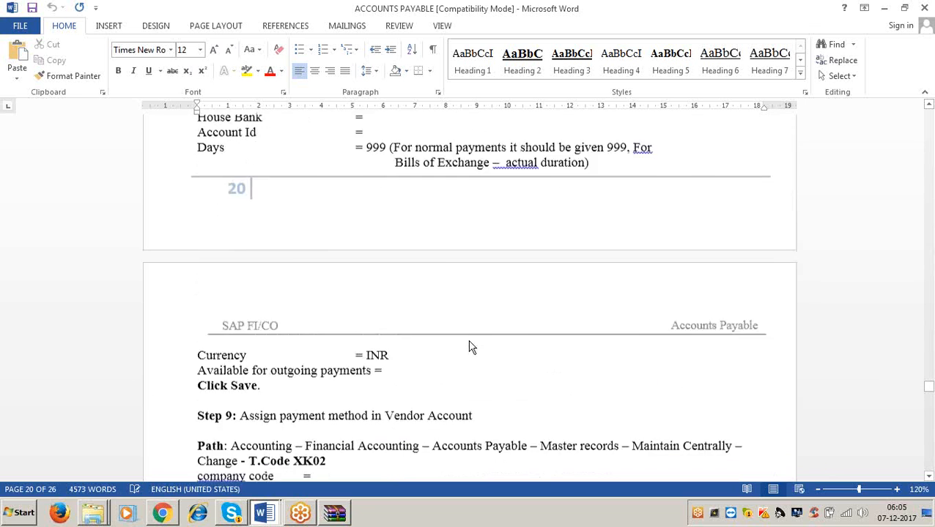
{"action": "scroll", "coordinate": [470, 341], "scroll_direction": "down", "scroll_amount": 18}
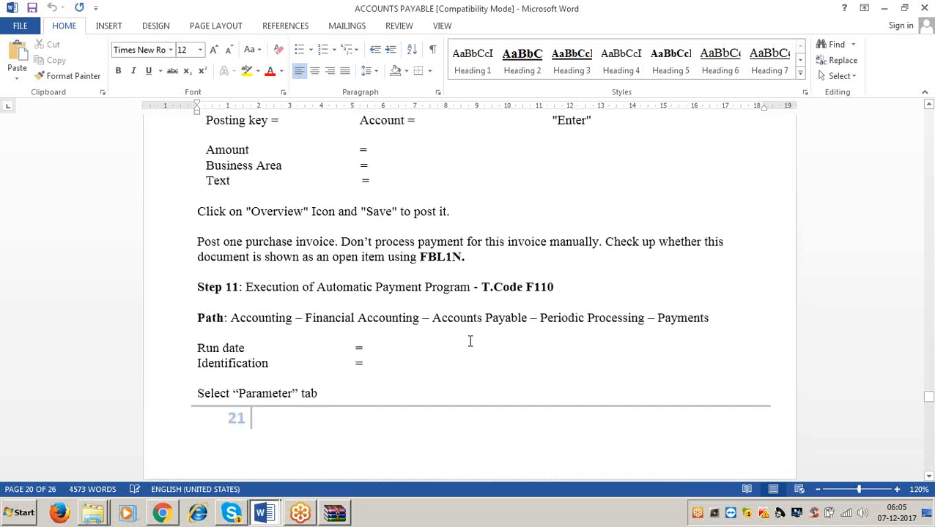
{"action": "scroll", "coordinate": [470, 341], "scroll_direction": "down", "scroll_amount": 18}
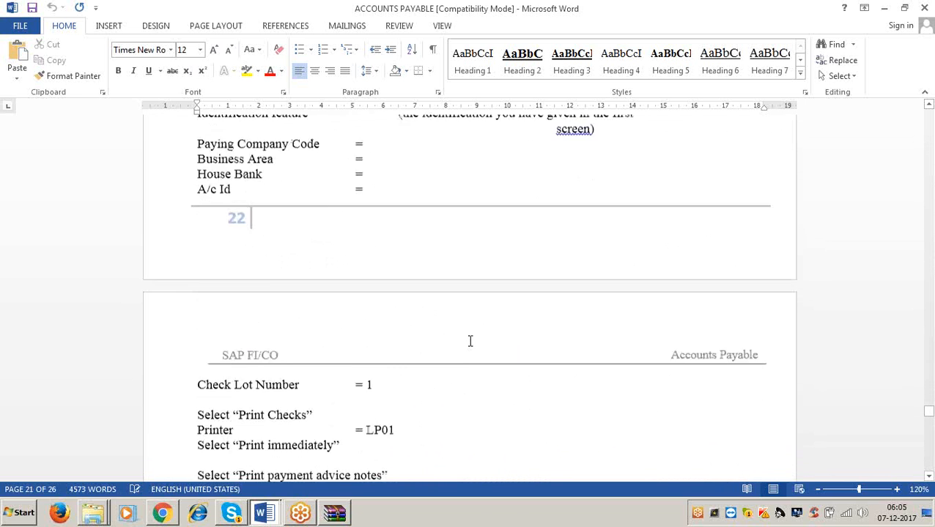
{"action": "scroll", "coordinate": [471, 341], "scroll_direction": "down", "scroll_amount": 6}
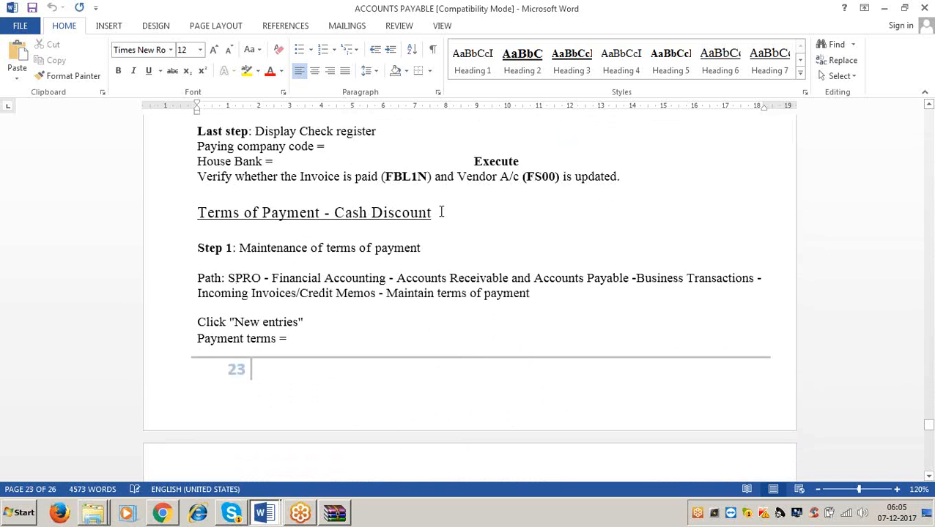
Append the transaction code OBB8 to the "Maintain terms of payment" path in Step 1 of the Cash Discount section.
{"action": "left_click", "coordinate": [439, 213]}
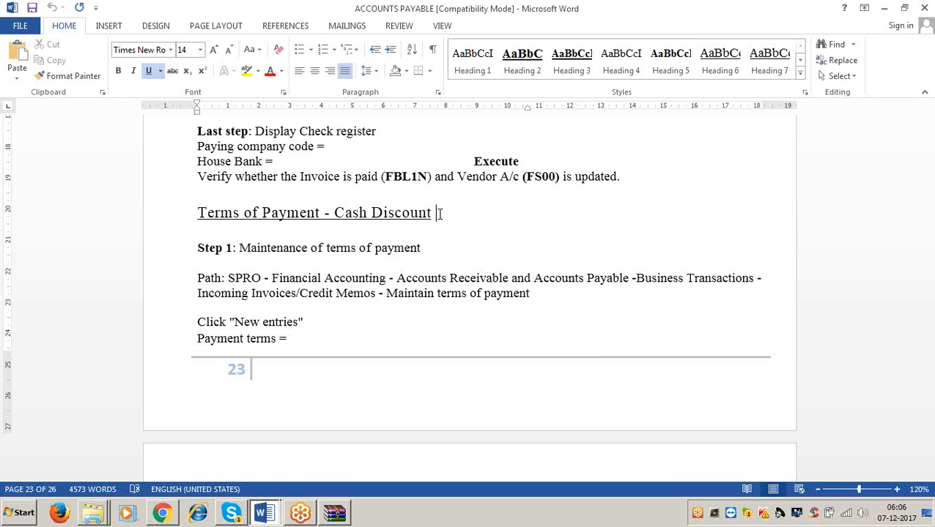
{"action": "left_click_drag", "start_coordinate": [423, 247], "coordinate": [233, 247]}
{"action": "left_click", "coordinate": [416, 246]}
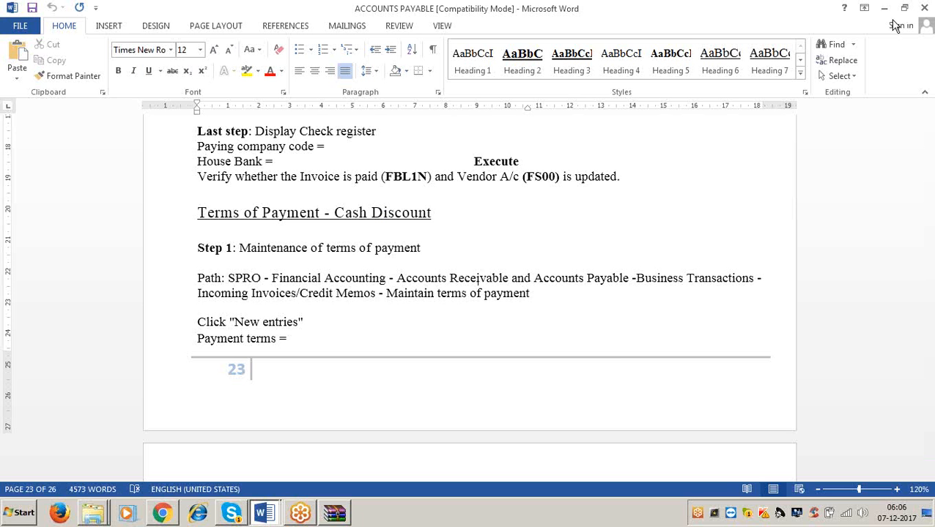
{"action": "left_click", "coordinate": [538, 293]}
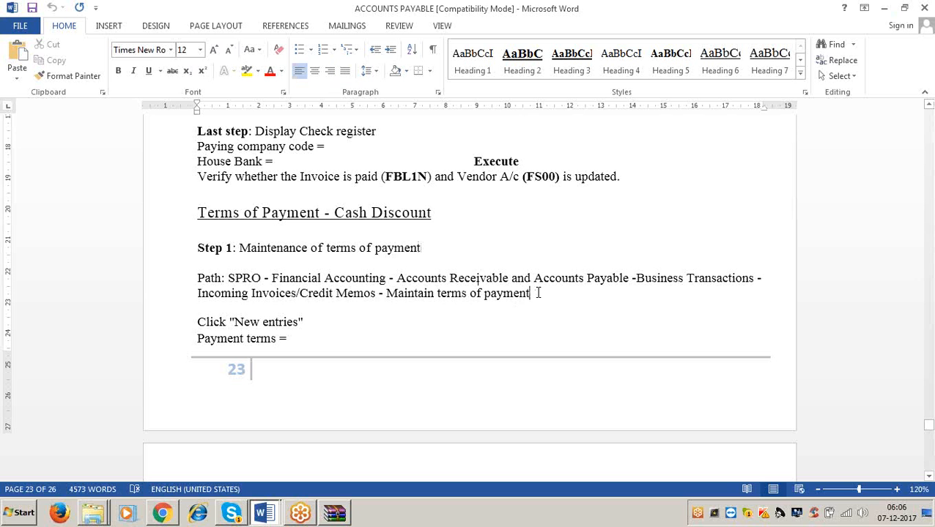
{"action": "type", "text": "OBB8"}
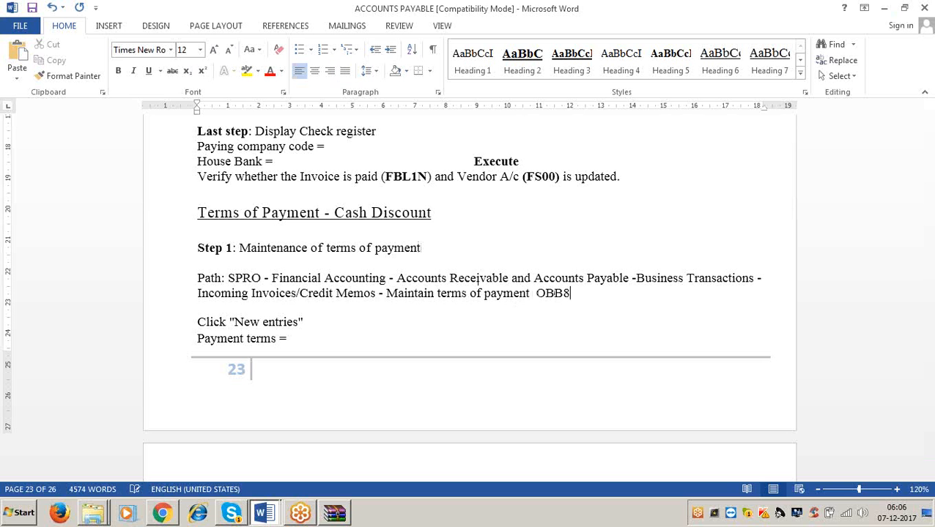
Clear the Word, WinRAR archive and sapfico folder windows off the screen to show the desktop.
{"action": "left_click", "coordinate": [884, 9]}
{"action": "left_click", "coordinate": [885, 11]}
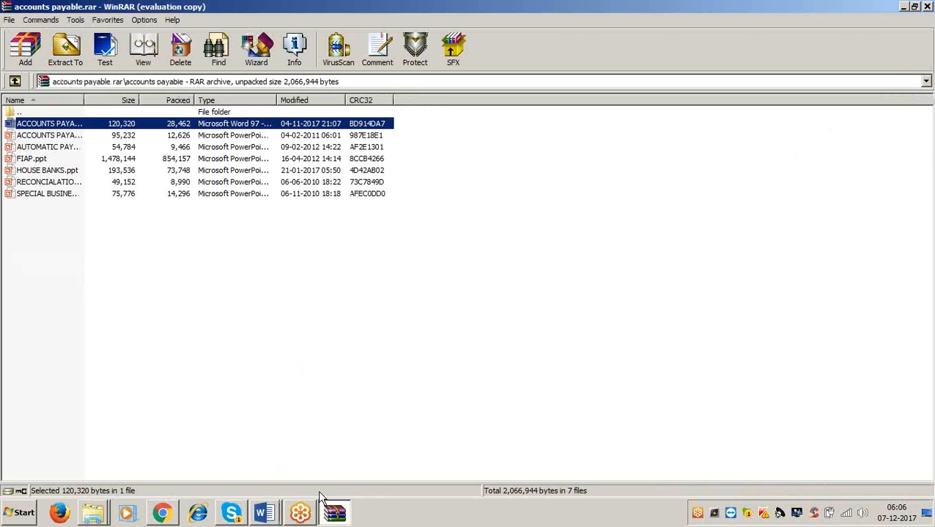
{"action": "mouse_move", "coordinate": [270, 515]}
{"action": "left_click", "coordinate": [285, 465]}
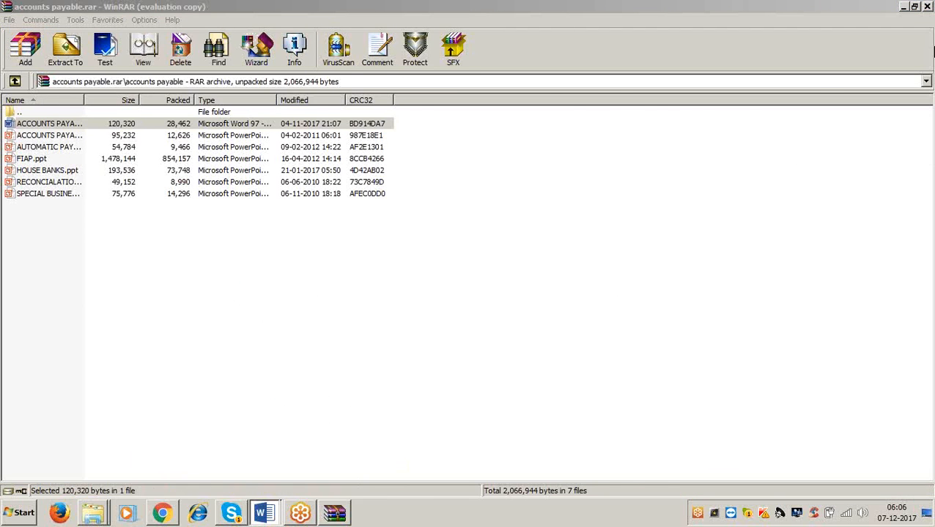
{"action": "left_click", "coordinate": [926, 6]}
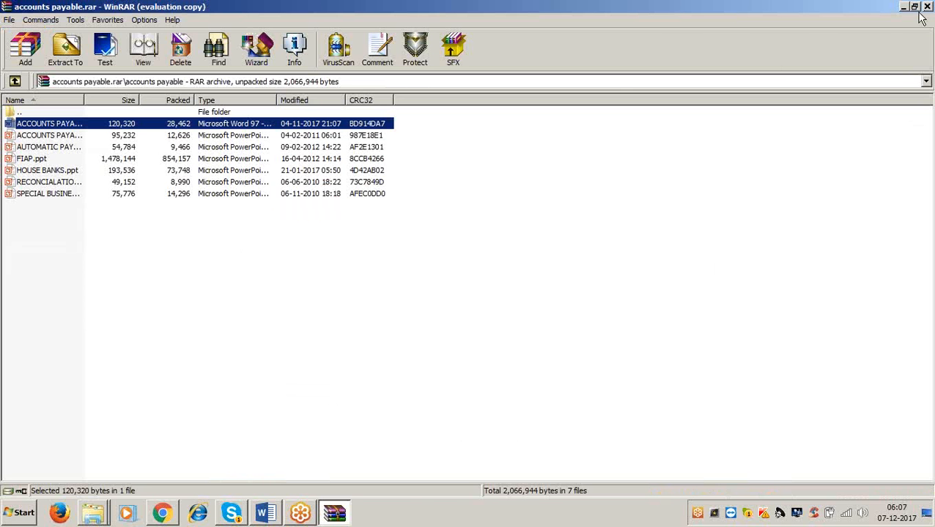
{"action": "left_click", "coordinate": [904, 7]}
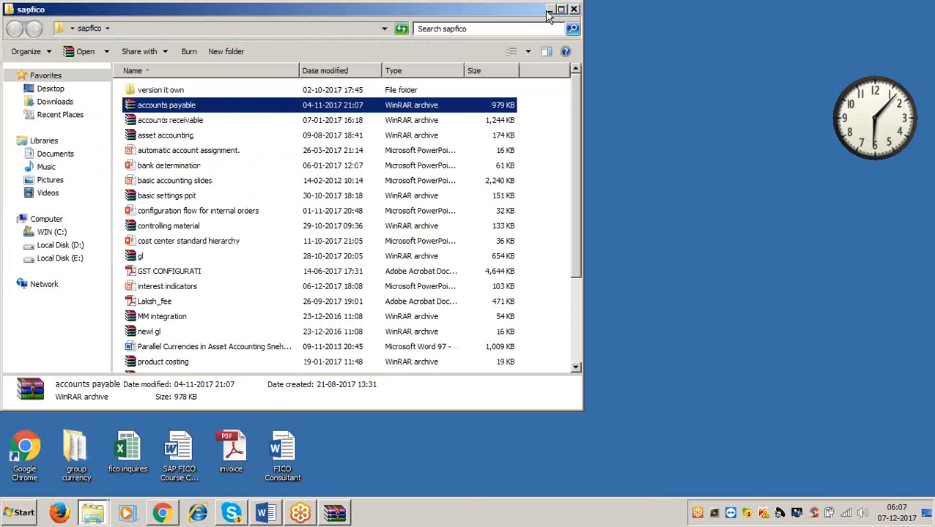
{"action": "left_click", "coordinate": [550, 9]}
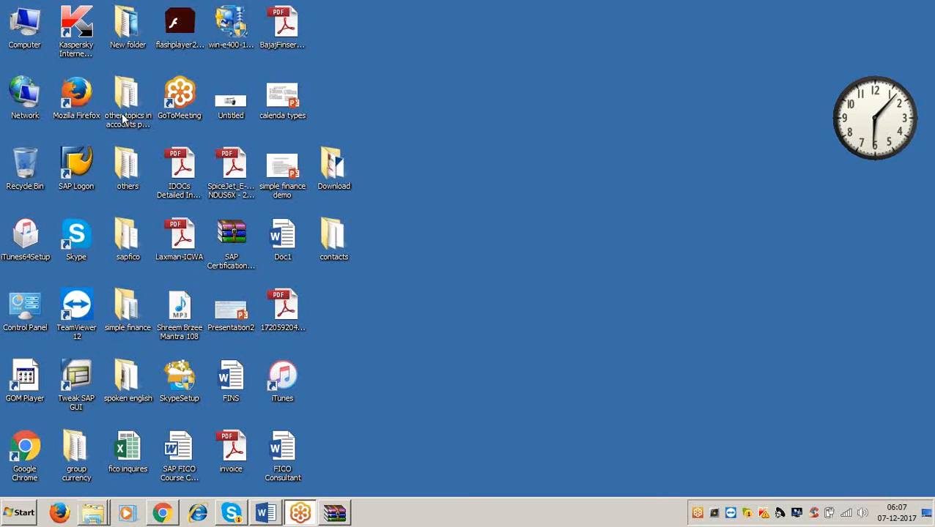
Open SAP Logon and log on to client 800 with the user name and account password.
{"action": "double_click", "coordinate": [67, 173]}
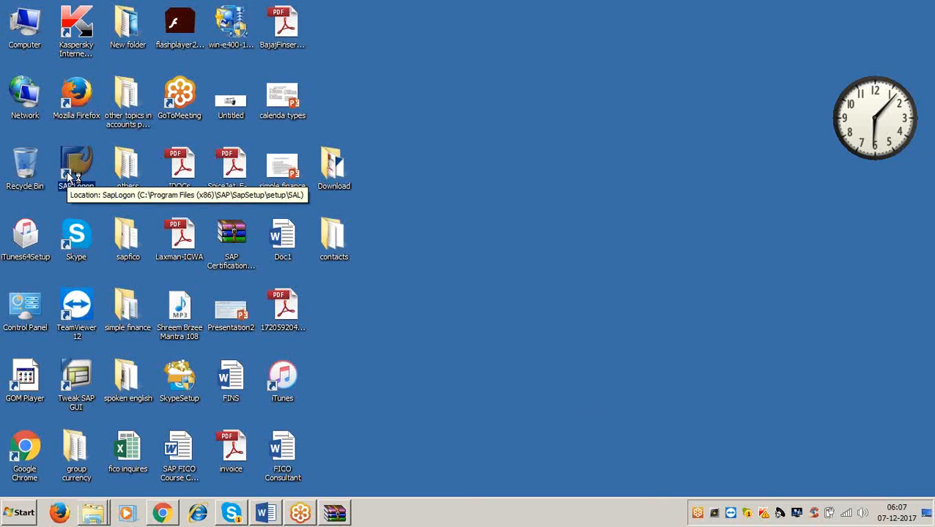
{"action": "left_click", "coordinate": [498, 122]}
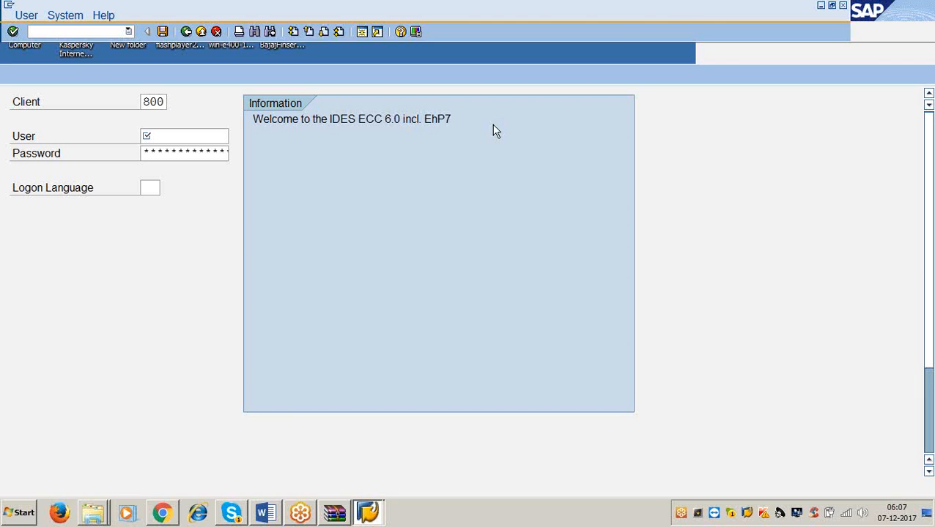
{"action": "type", "text": "lak"}
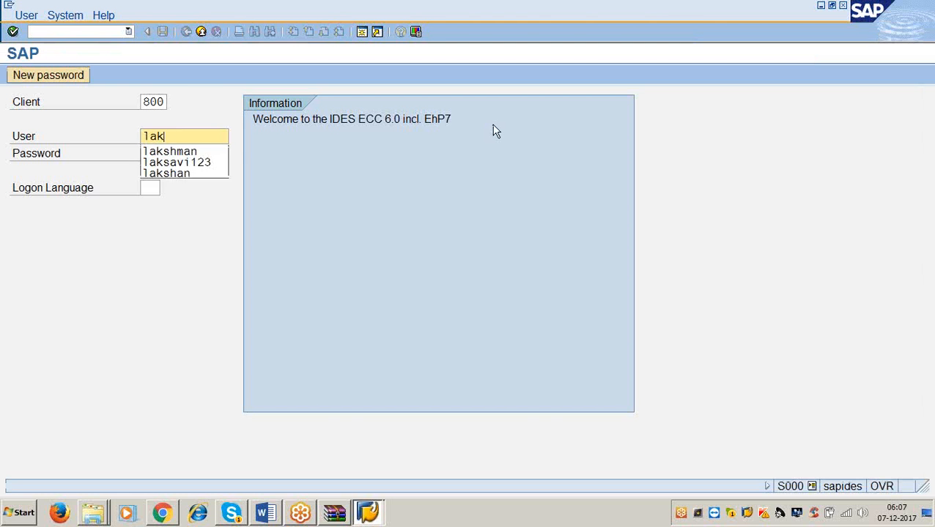
{"action": "type", "text": "shman"}
{"action": "key", "text": "Tab"}
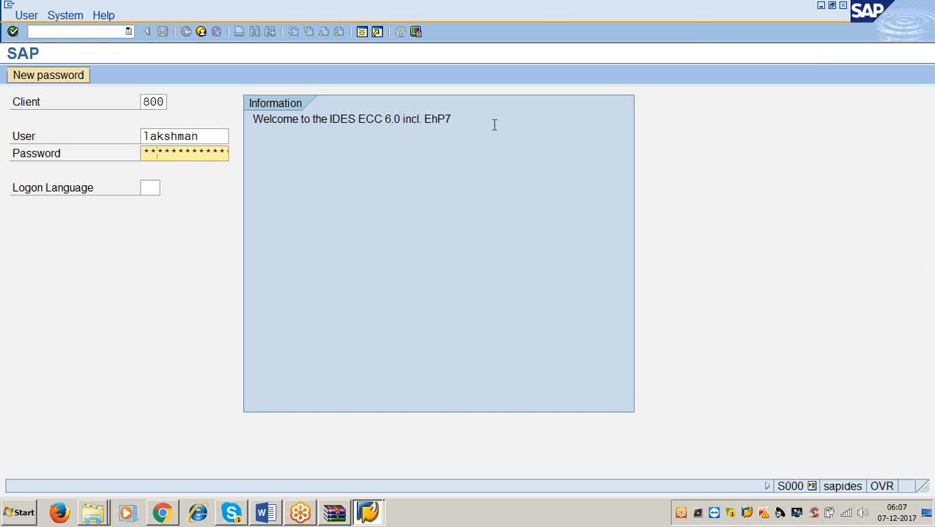
{"action": "key", "text": "Return"}
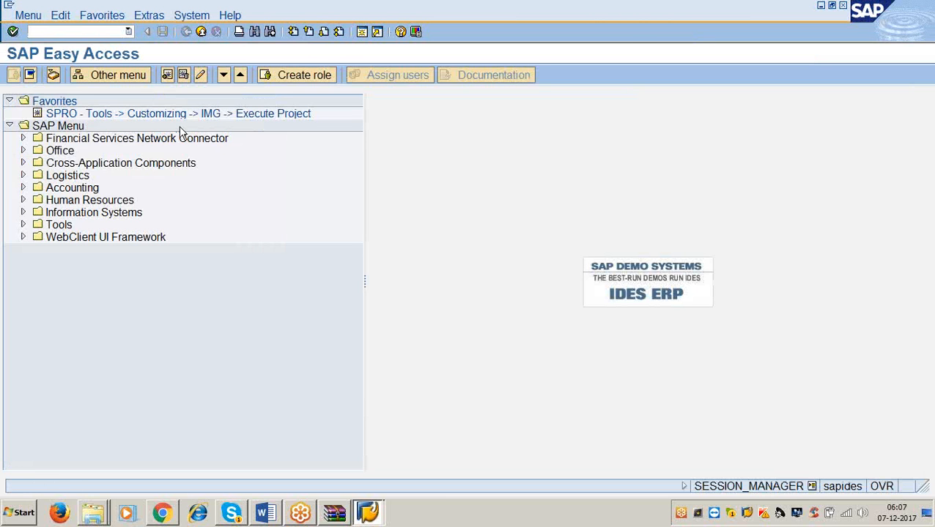
Open transaction /nobb8 and look through the existing terms of payment entries.
{"action": "left_click", "coordinate": [95, 31]}
{"action": "type", "text": "/nobb8"}
{"action": "key", "text": "Return"}
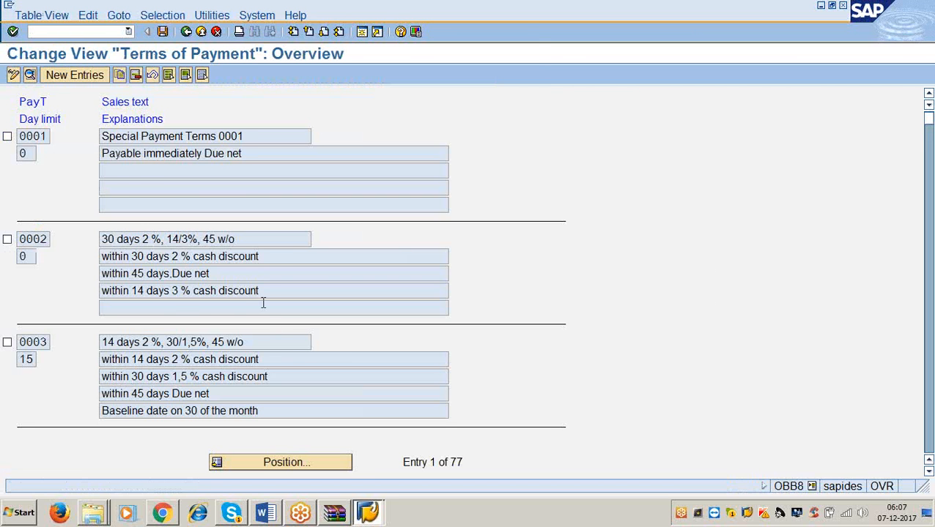
{"action": "scroll", "coordinate": [248, 294], "scroll_direction": "down", "scroll_amount": 3}
{"action": "scroll", "coordinate": [249, 293], "scroll_direction": "down", "scroll_amount": 5}
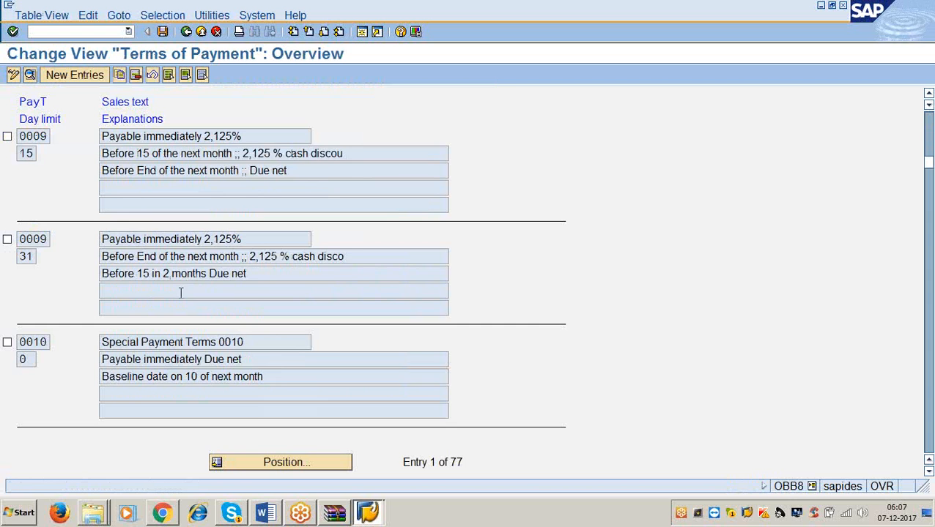
{"action": "scroll", "coordinate": [179, 292], "scroll_direction": "up", "scroll_amount": 3}
{"action": "scroll", "coordinate": [179, 291], "scroll_direction": "up", "scroll_amount": 5}
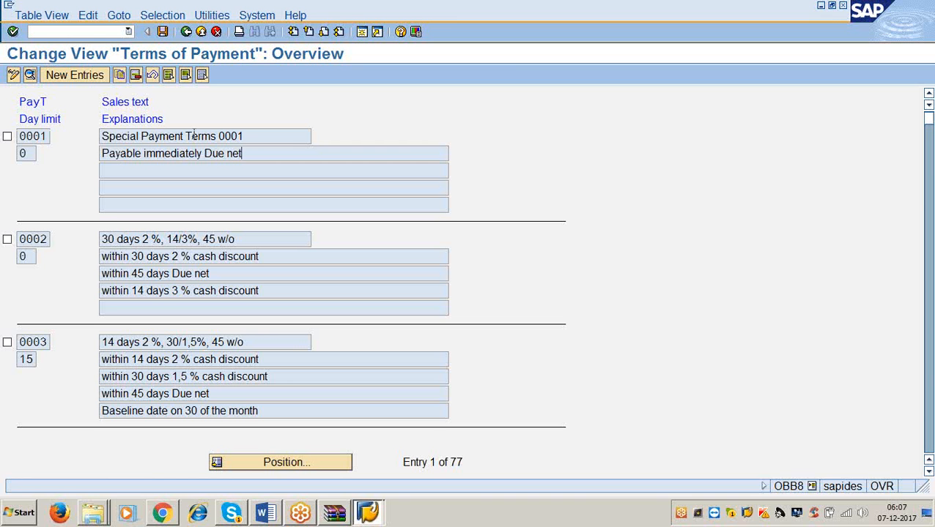
Create a new payment terms entry 3366 with the sales text "20days3%30days2%45days due net".
{"action": "left_click", "coordinate": [99, 77]}
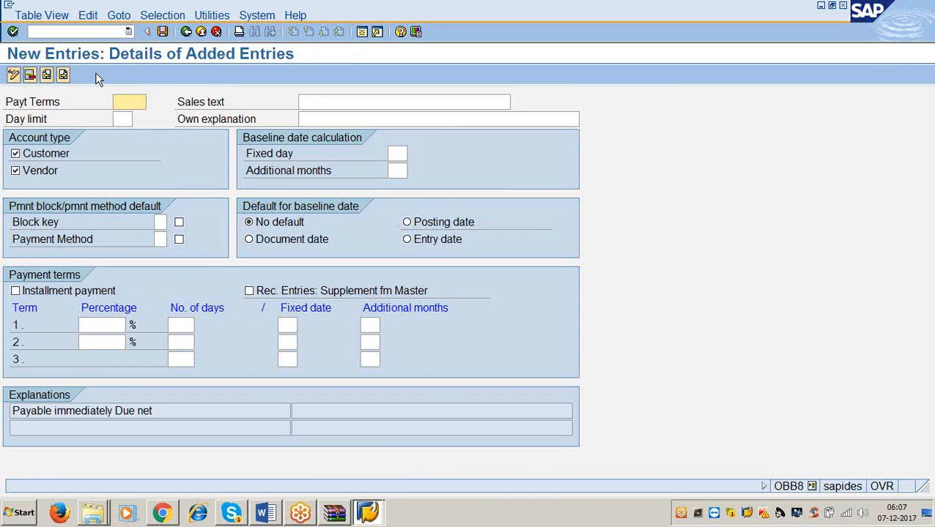
{"action": "type", "text": "3366"}
{"action": "key", "text": "Tab"}
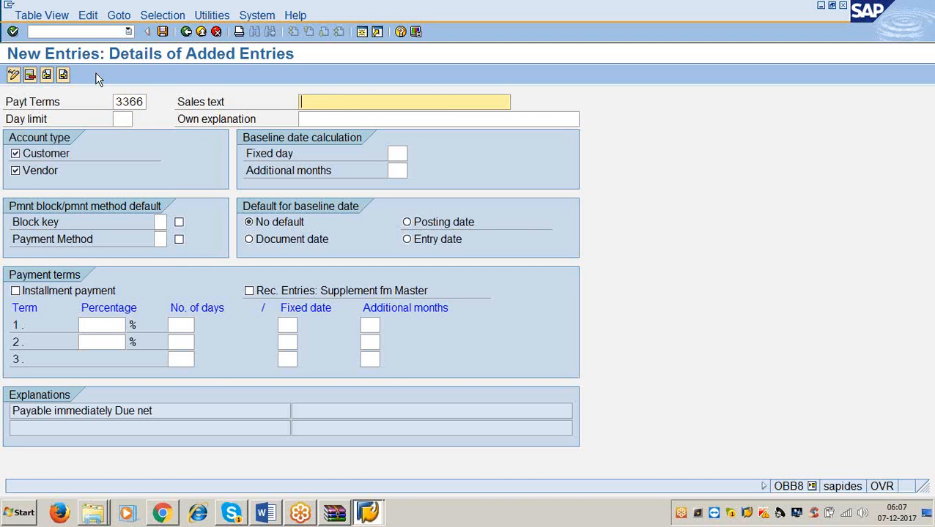
{"action": "type", "text": "2"}
{"action": "key", "text": "Down"}
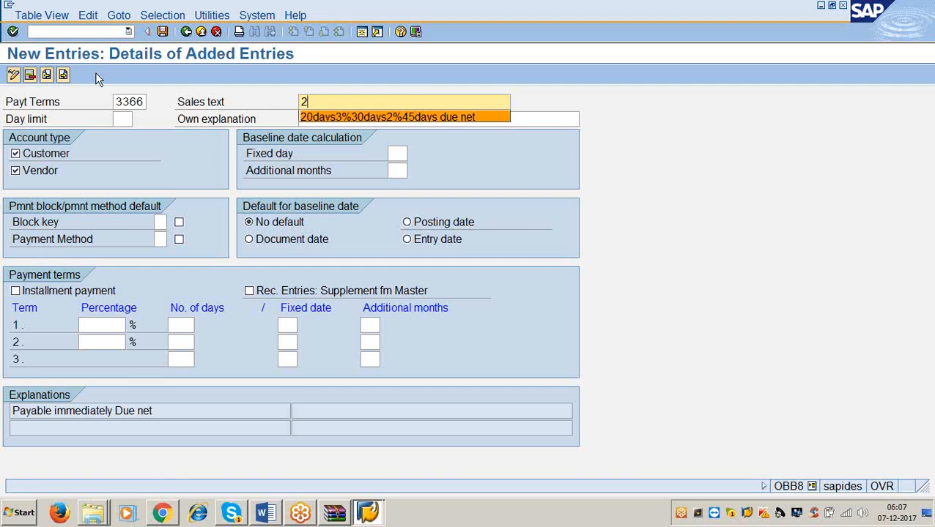
{"action": "key", "text": "Return"}
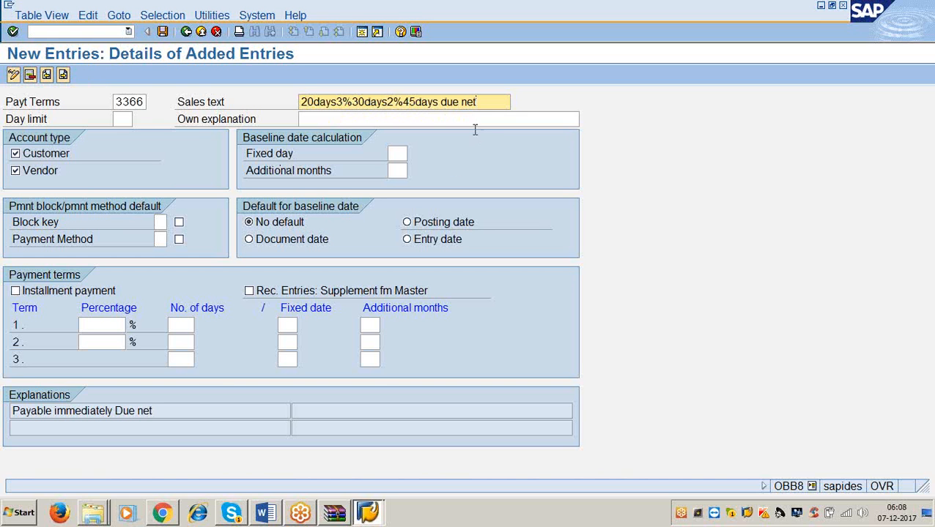
{"action": "left_click", "coordinate": [502, 102]}
{"action": "left_click_drag", "start_coordinate": [502, 102], "coordinate": [284, 112]}
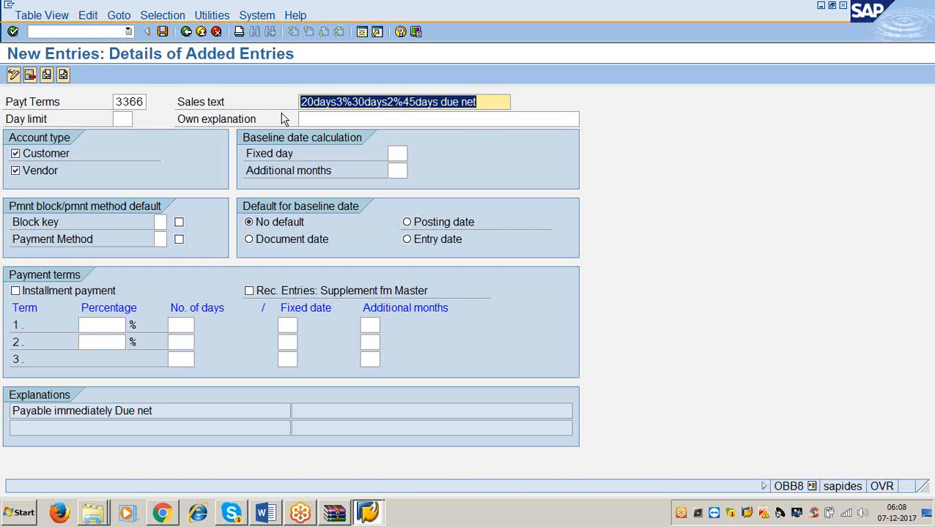
{"action": "left_click", "coordinate": [488, 102]}
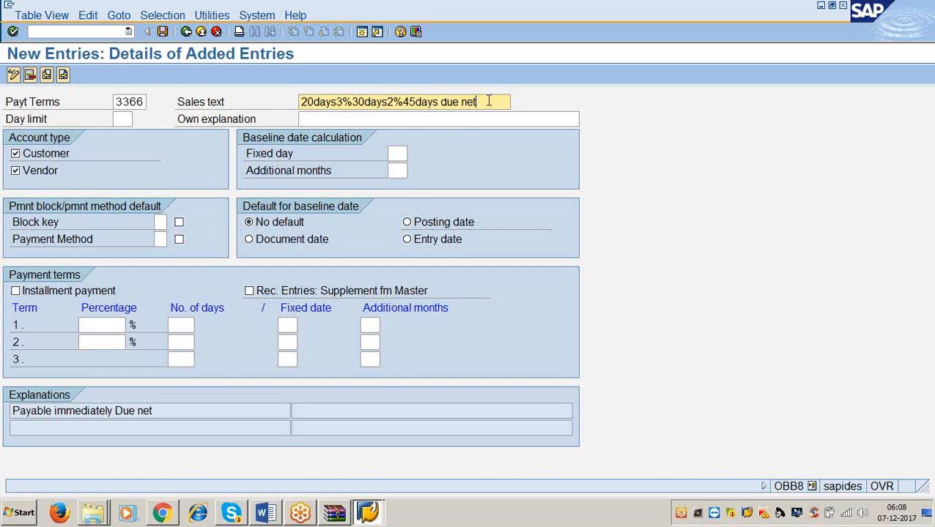
{"action": "left_click", "coordinate": [347, 102]}
{"action": "left_click", "coordinate": [483, 102]}
{"action": "left_click", "coordinate": [145, 102]}
Clear the Customer and Vendor account types for payment terms 3366 and enable both again.
{"action": "left_click", "coordinate": [15, 154]}
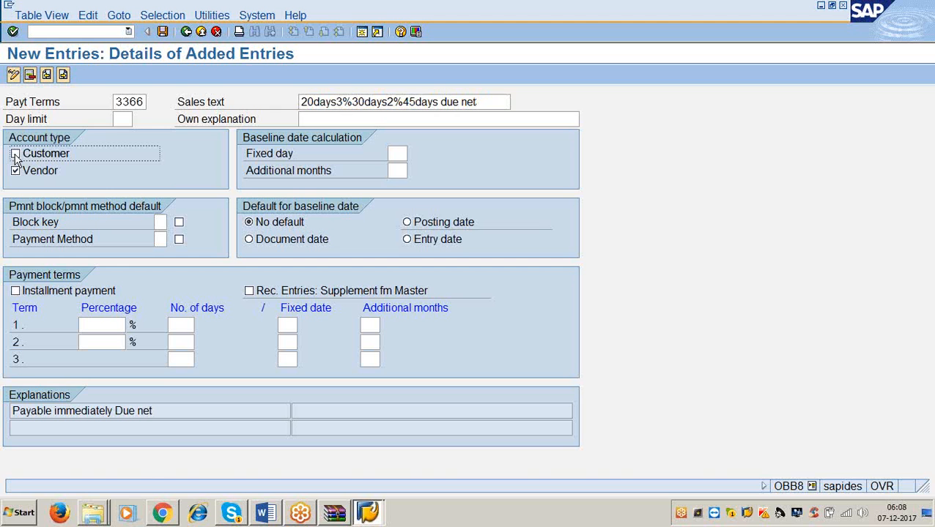
{"action": "left_click", "coordinate": [16, 171]}
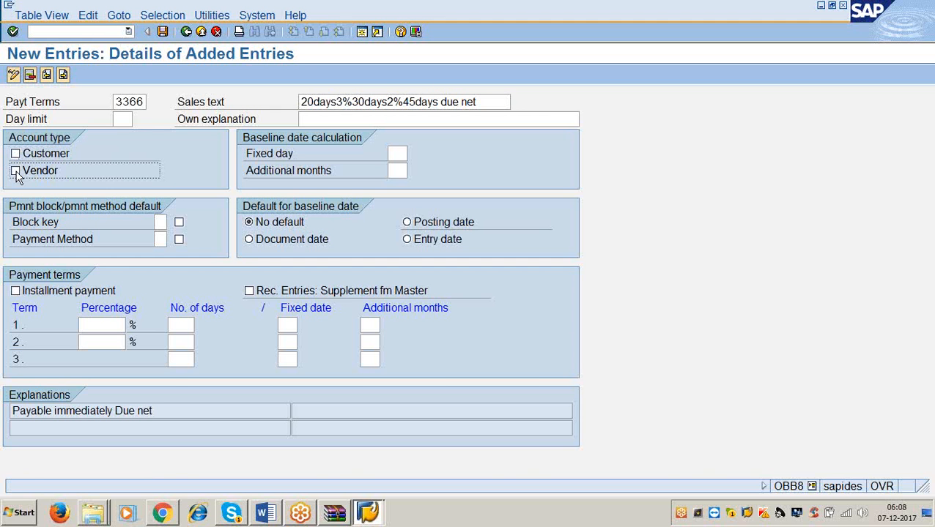
{"action": "left_click", "coordinate": [18, 158]}
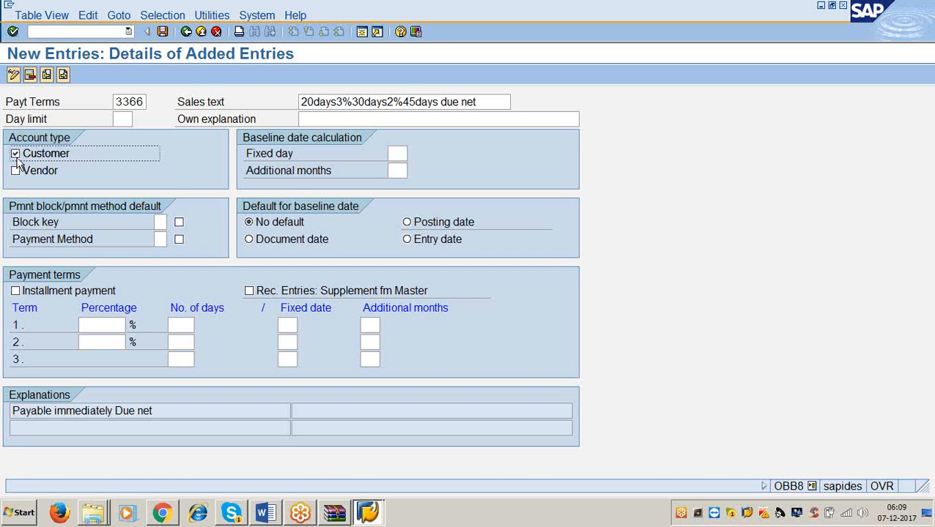
{"action": "left_click", "coordinate": [12, 174]}
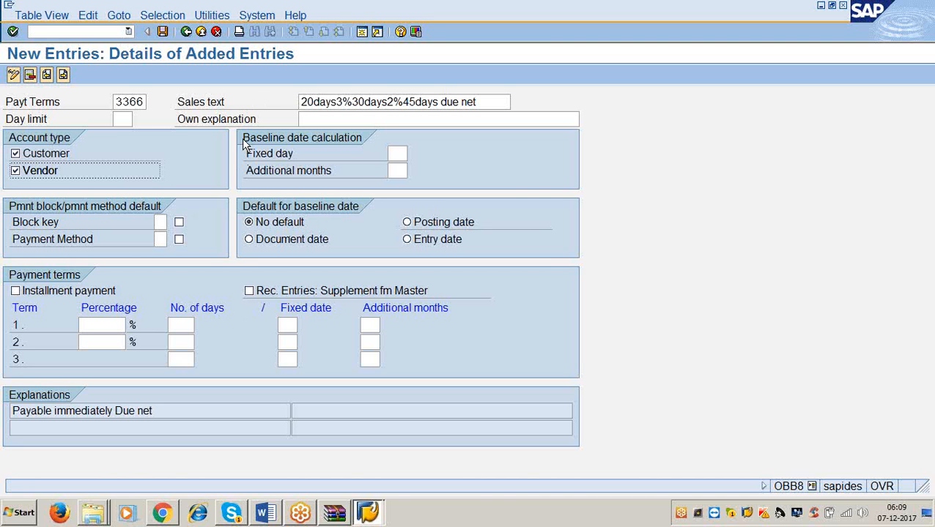
Set the default for baseline date of payment terms 3366 to Document date.
{"action": "left_click", "coordinate": [293, 228]}
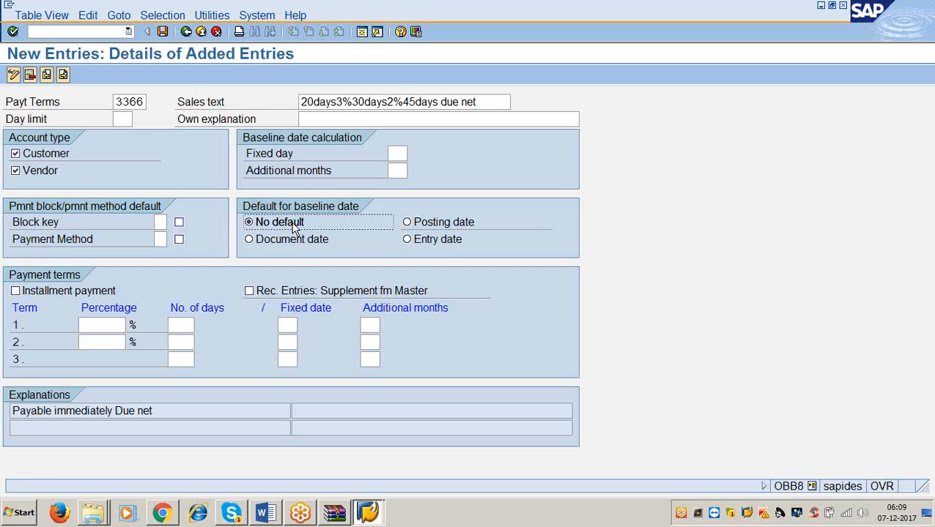
{"action": "left_click", "coordinate": [408, 223]}
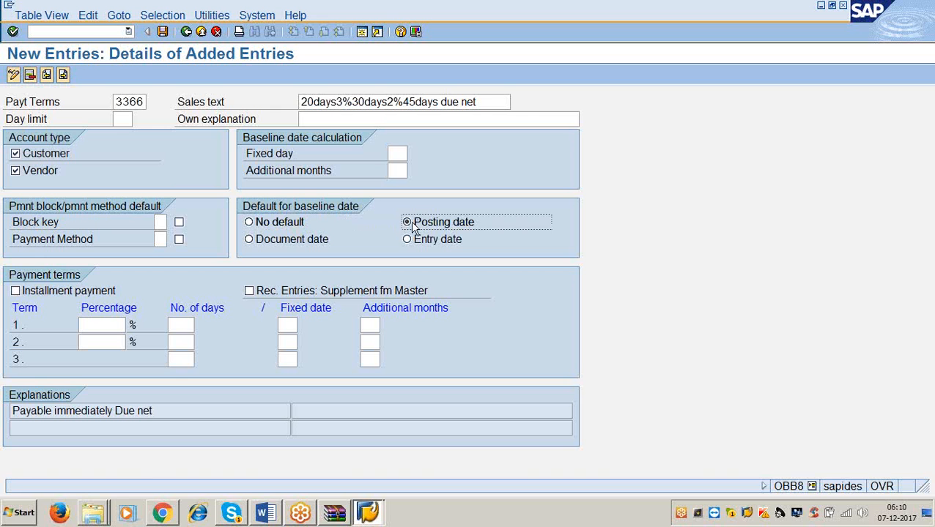
{"action": "left_click", "coordinate": [361, 103]}
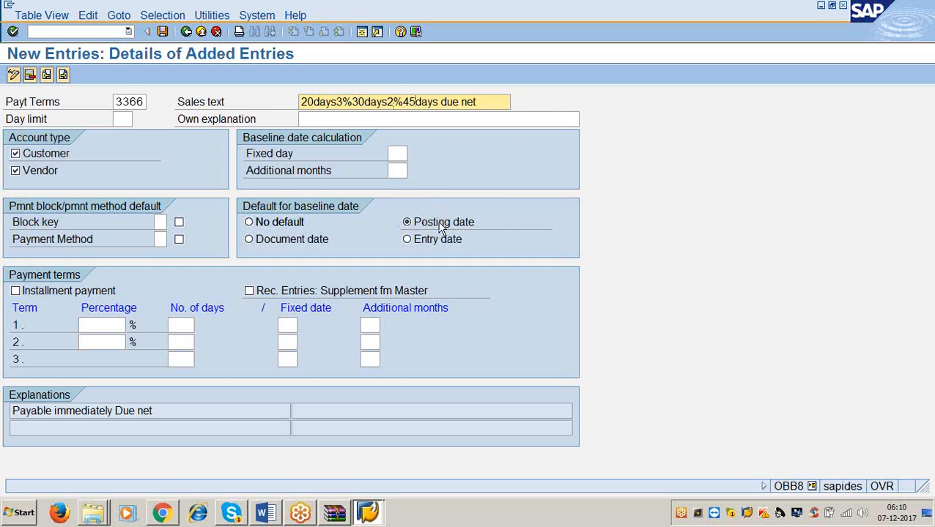
{"action": "left_click", "coordinate": [249, 241]}
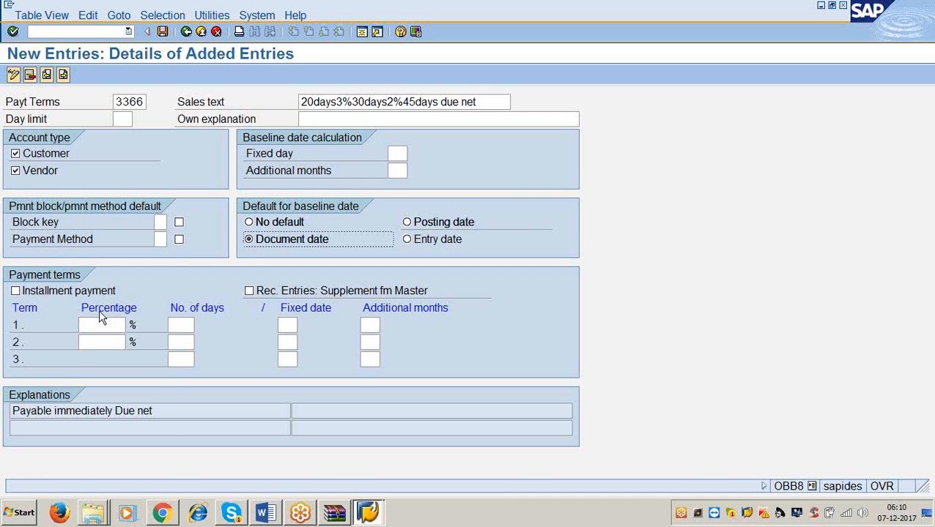
Start a new blank document in Word and set the font size to 24.
{"action": "left_click", "coordinate": [13, 512]}
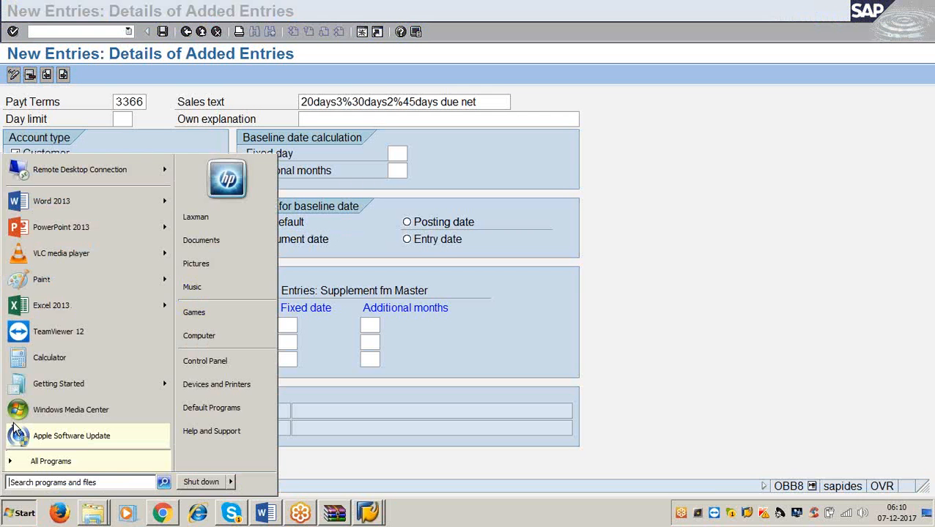
{"action": "left_click", "coordinate": [51, 202]}
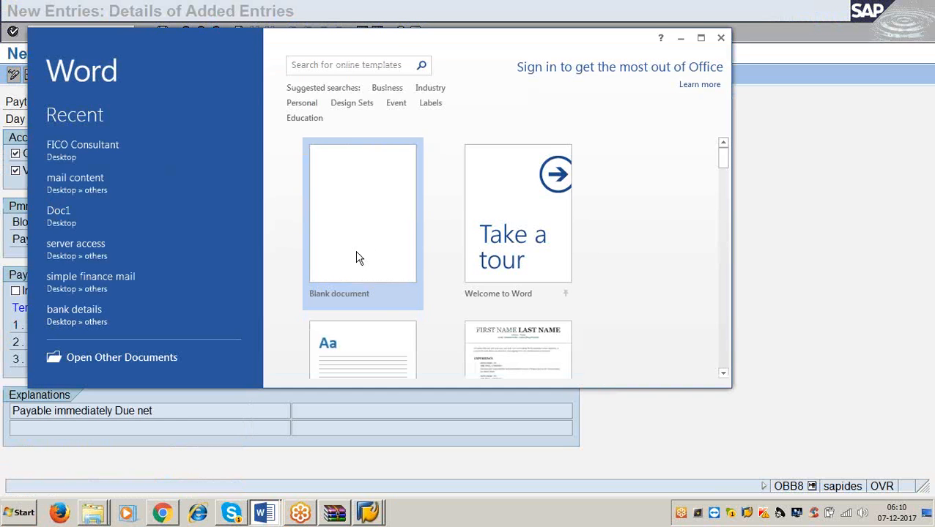
{"action": "left_click", "coordinate": [355, 252]}
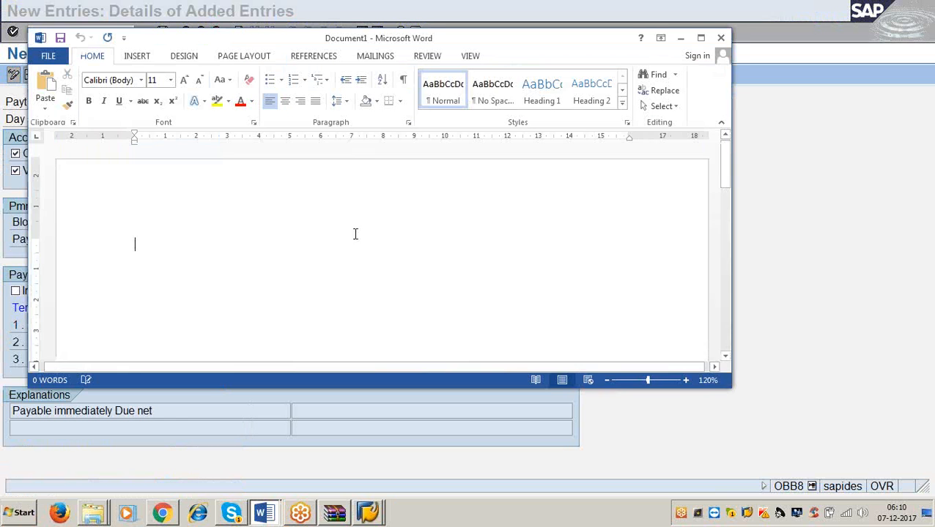
{"action": "left_click", "coordinate": [170, 80]}
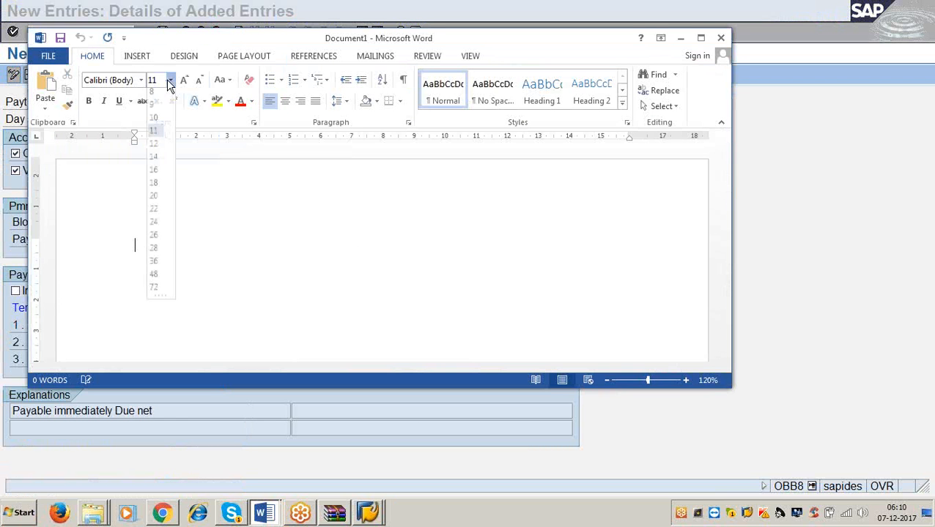
{"action": "left_click", "coordinate": [153, 227]}
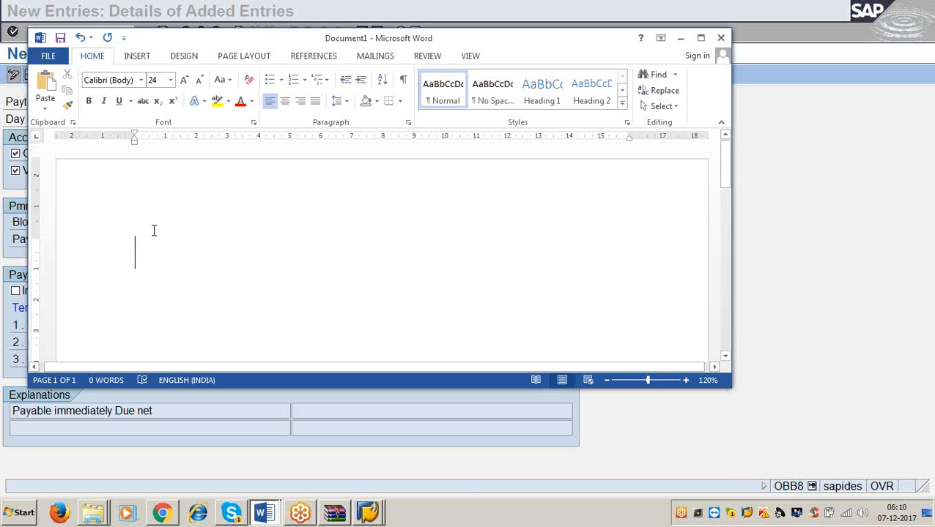
Write "New yark vendor" as the first line and "1.12.2017 dd" on the line below.
{"action": "type", "text": "new ya"}
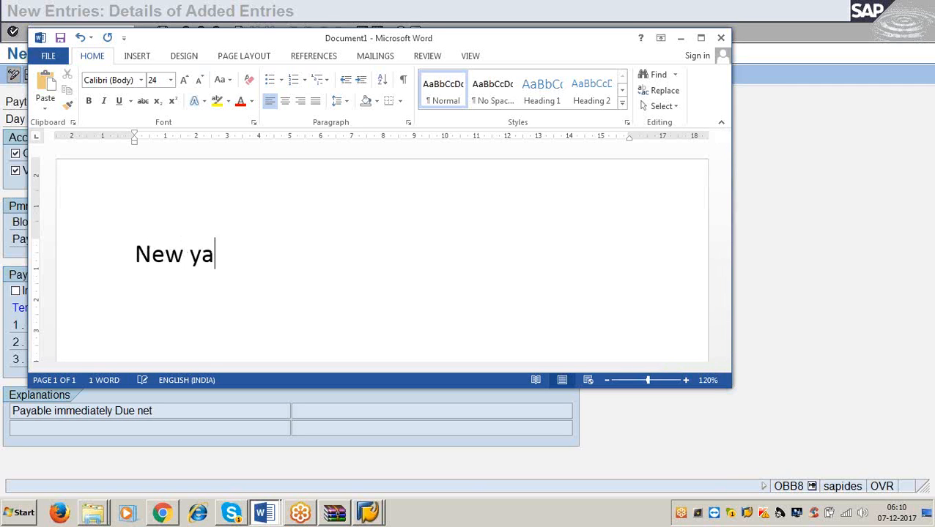
{"action": "type", "text": "rk vendor"}
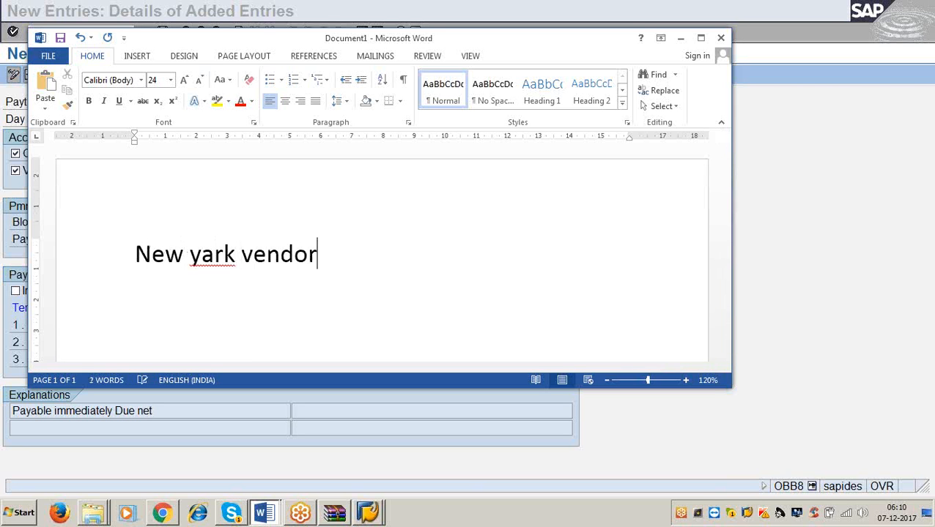
{"action": "key", "text": "Return"}
{"action": "type", "text": "1.12.2017"}
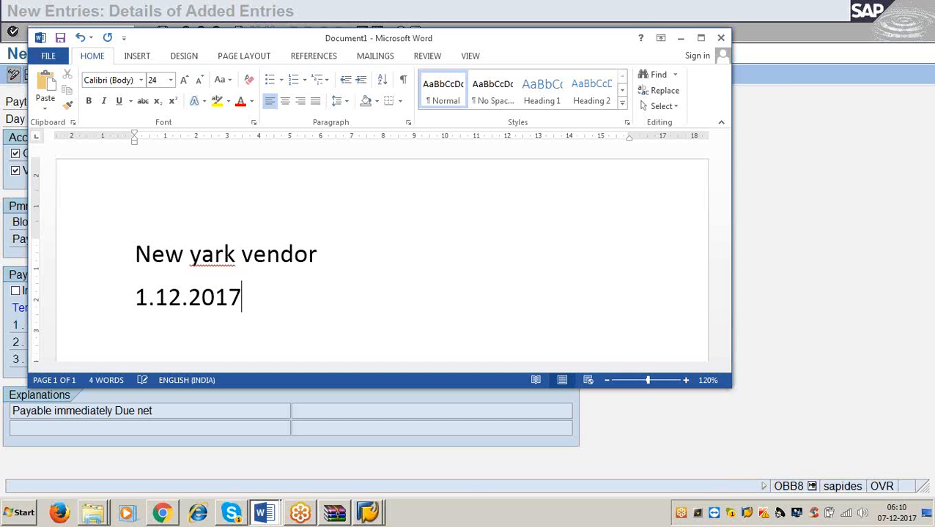
{"action": "type", "text": "  dd"}
Add "6th decemeber 2017" beside the vendor text on the first line, and return to the end of the second line.
{"action": "left_click", "coordinate": [371, 249]}
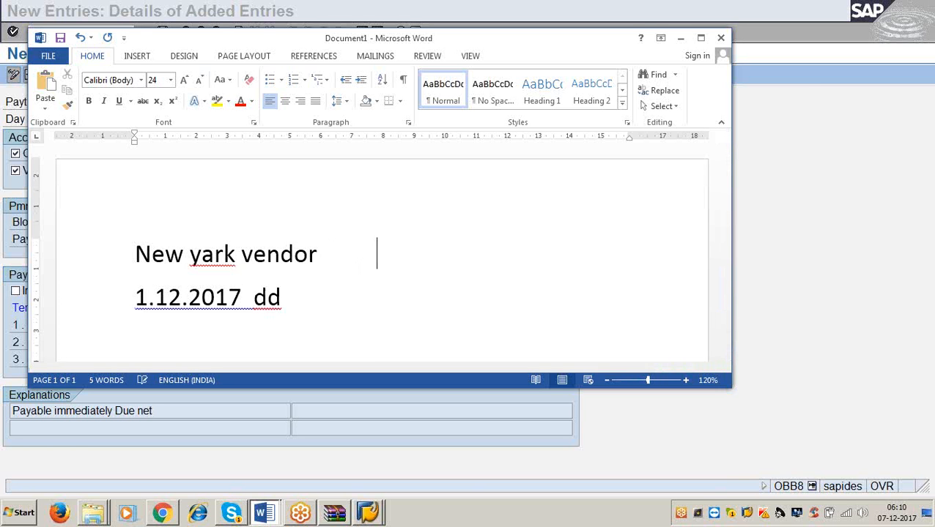
{"action": "type", "text": "6th de"}
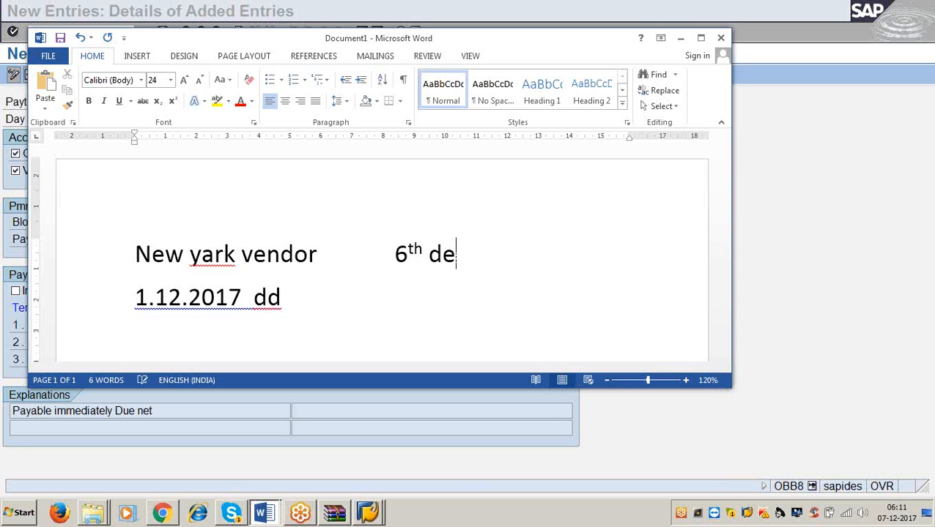
{"action": "type", "text": "ceme"}
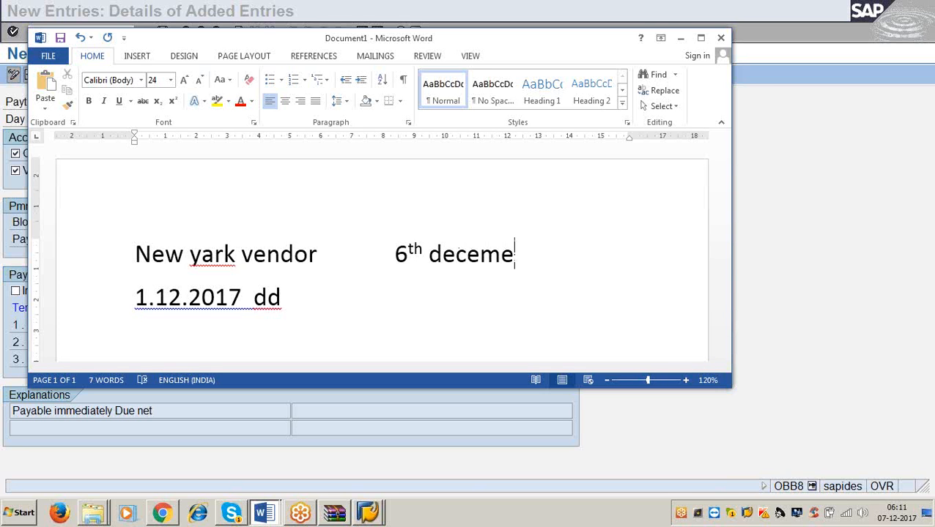
{"action": "type", "text": "ber 2017"}
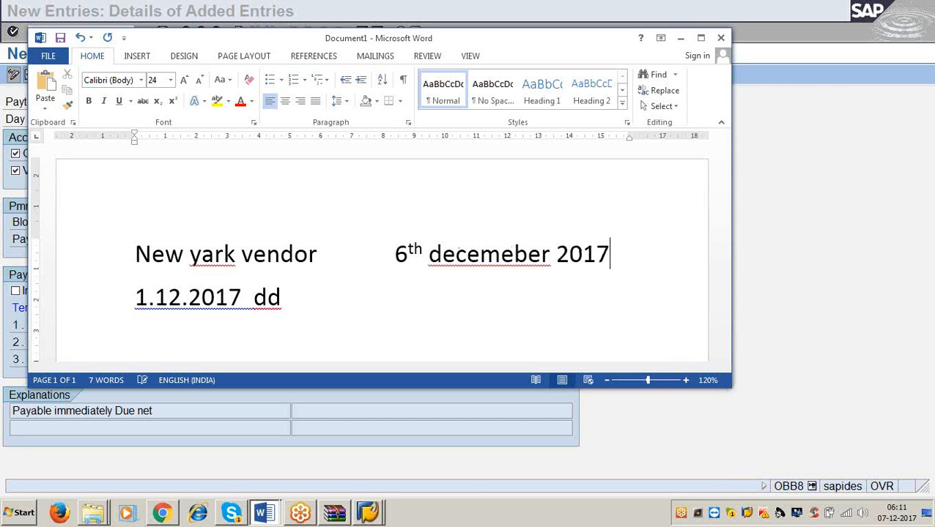
{"action": "left_click", "coordinate": [309, 304]}
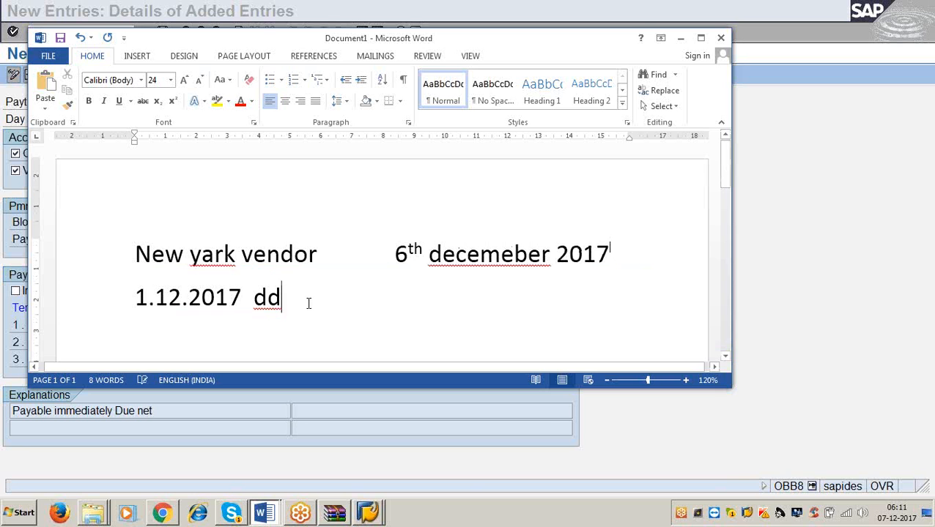
Add "posting date" beside "1.12.2017 dd" on the second line, aligned beneath the December date.
{"action": "key", "text": "Tab"}
{"action": "key", "text": "Tab"}
{"action": "key", "text": "Tab"}
{"action": "key", "text": "Tab"}
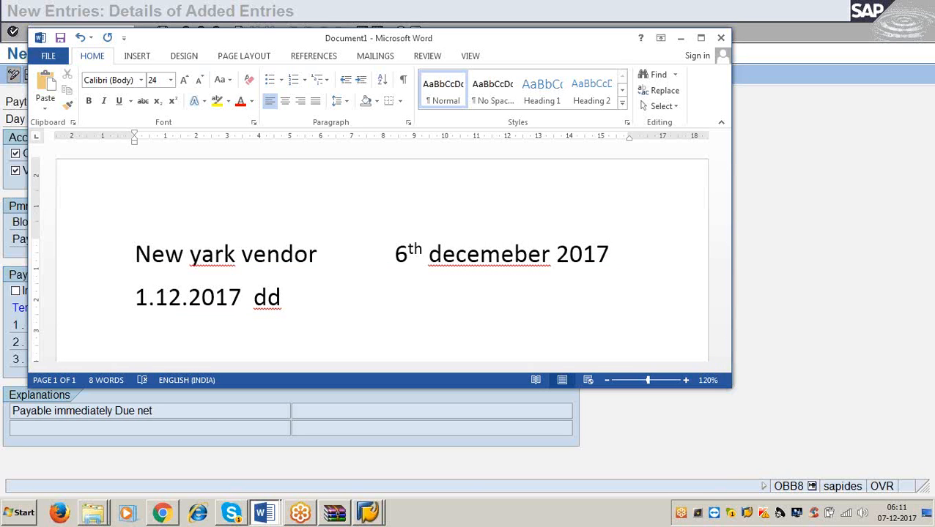
{"action": "type", "text": "posting date"}
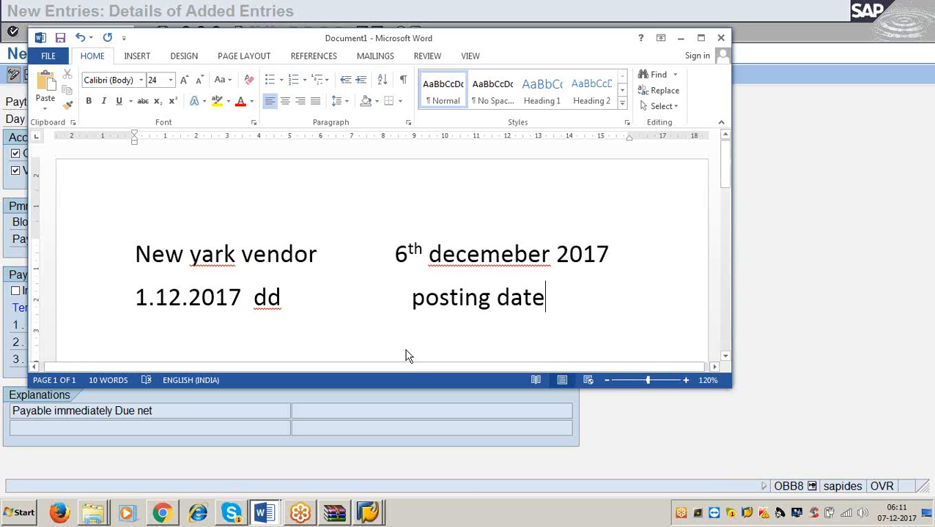
{"action": "left_click", "coordinate": [423, 253]}
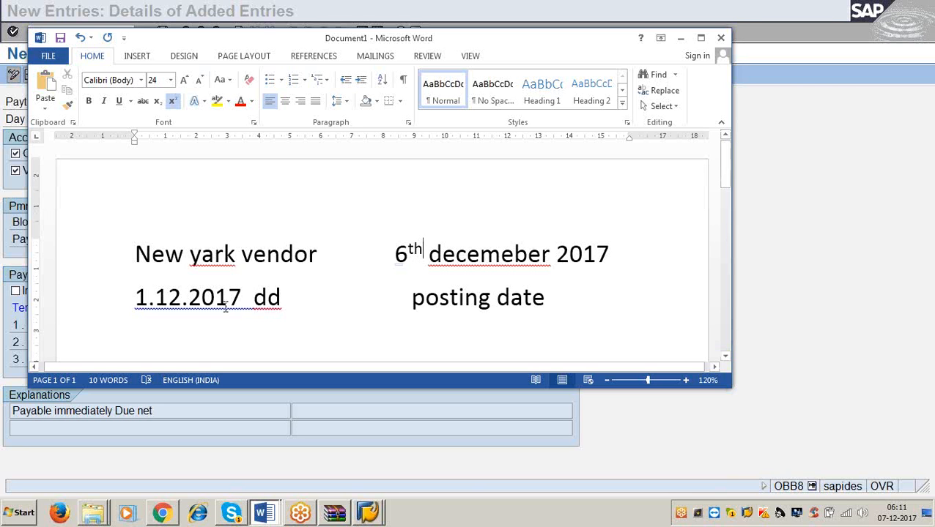
{"action": "left_click", "coordinate": [188, 297]}
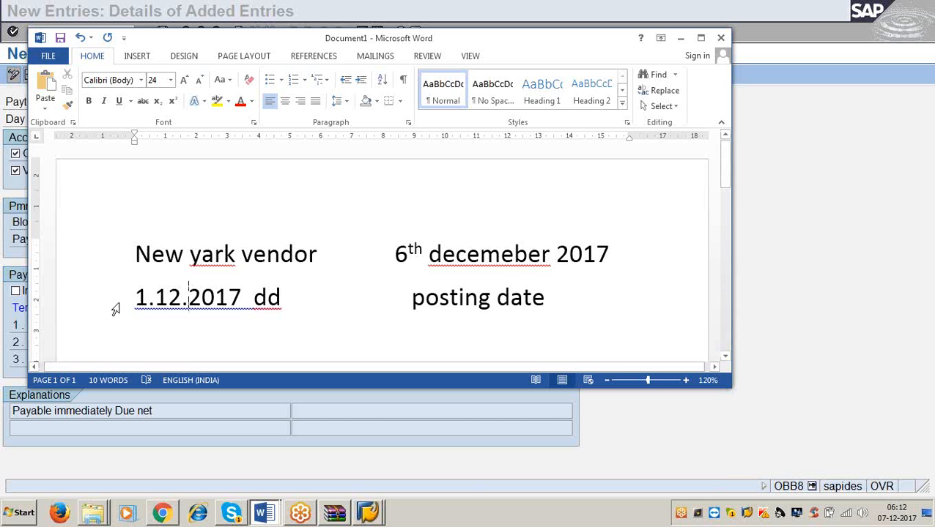
{"action": "left_click_drag", "start_coordinate": [135, 297], "coordinate": [276, 304]}
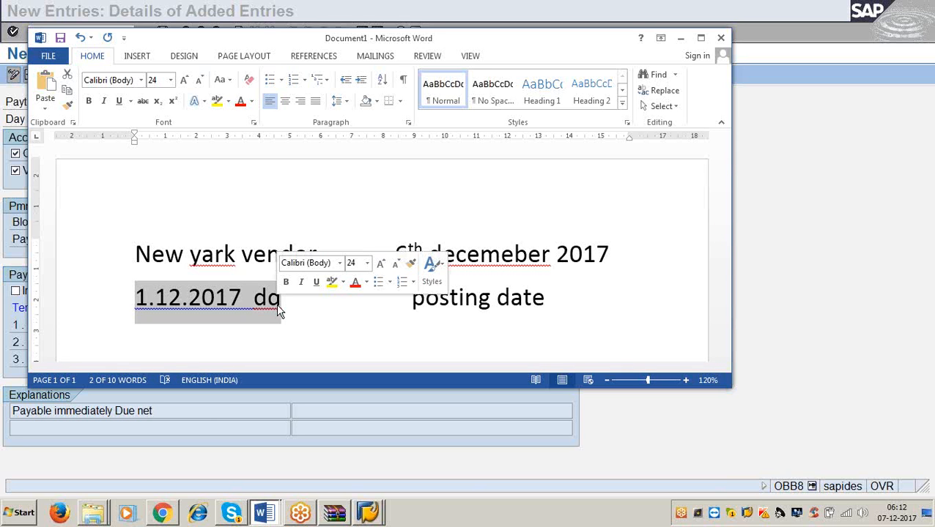
{"action": "left_click", "coordinate": [566, 303]}
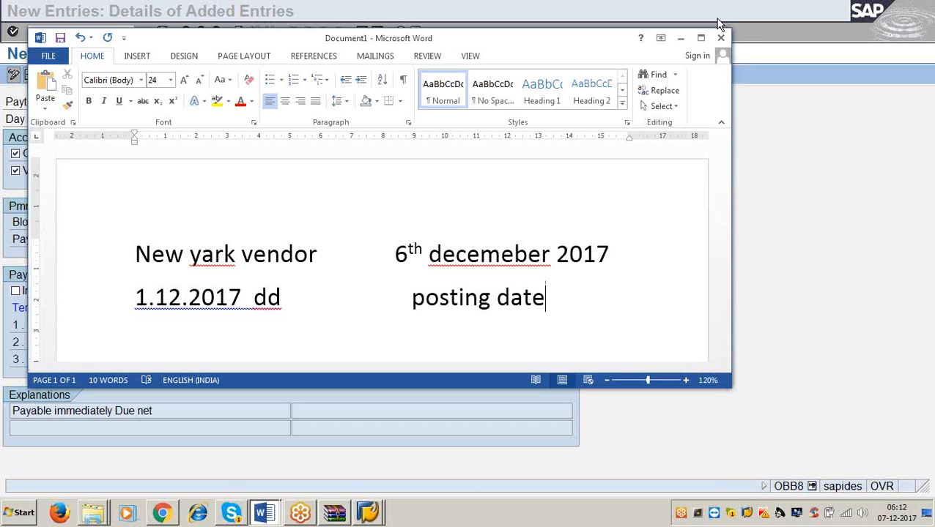
Switch back to SAP and set the default for baseline date of payment terms 3366 to No default.
{"action": "left_click", "coordinate": [681, 38]}
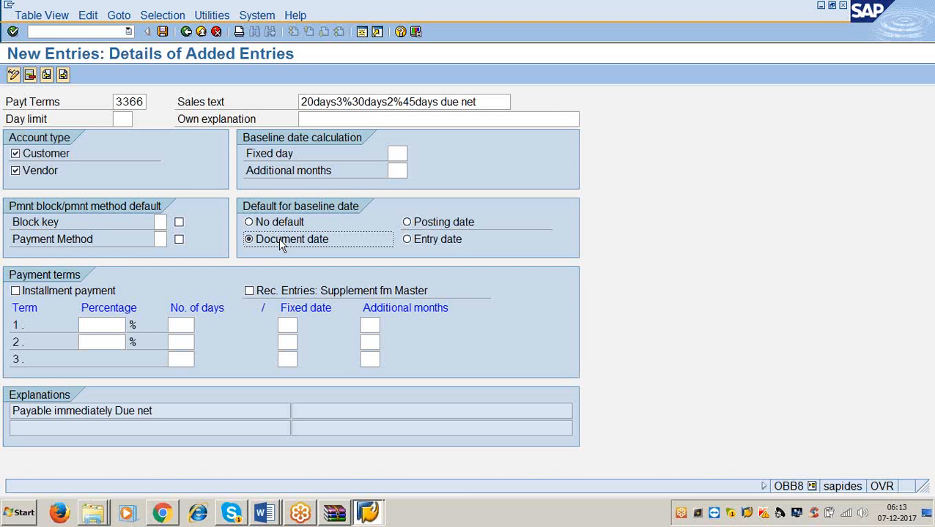
{"action": "left_click", "coordinate": [249, 222]}
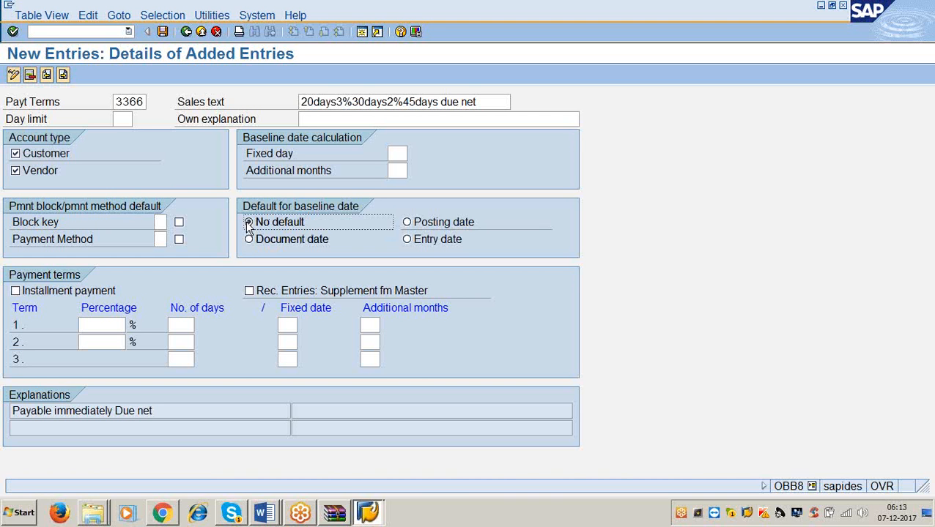
{"action": "left_click", "coordinate": [407, 240]}
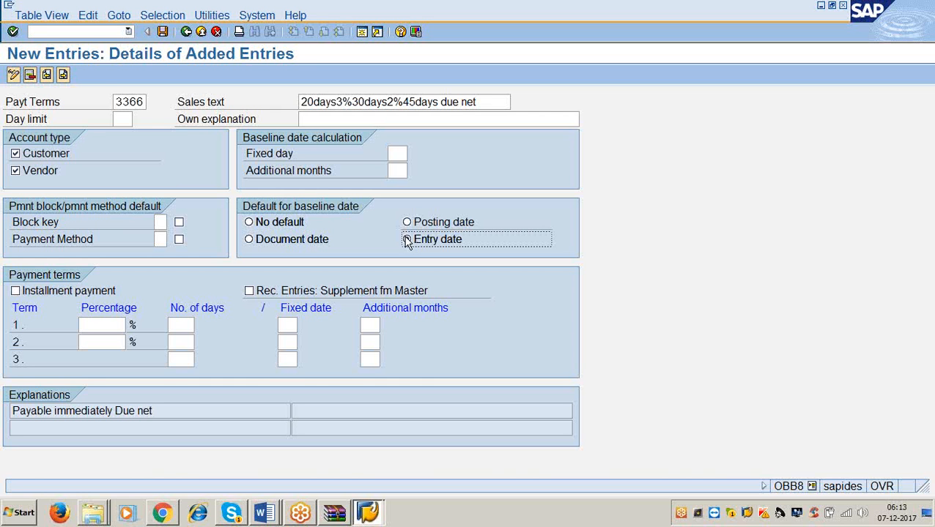
{"action": "left_click", "coordinate": [248, 223]}
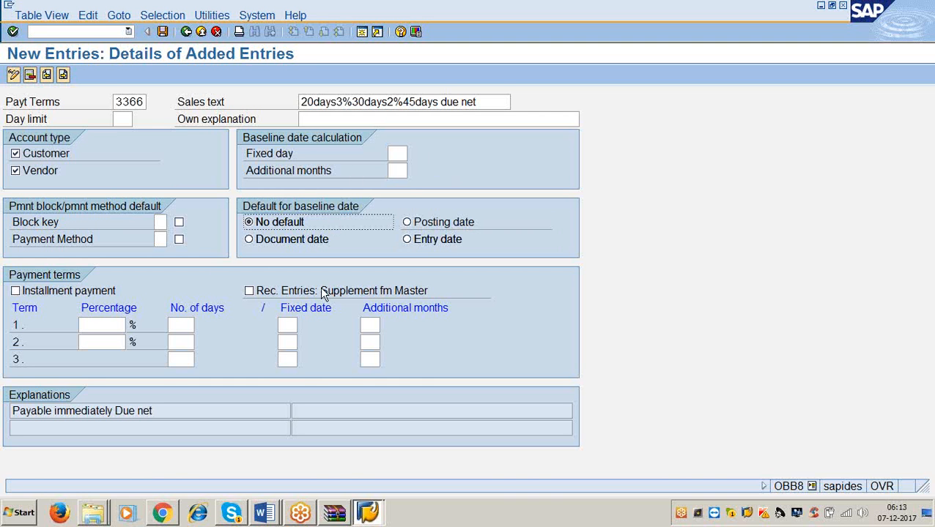
Enter payment term 1 as 3% for 20 days and term 2 as 2% for 30 days.
{"action": "left_click", "coordinate": [102, 323]}
{"action": "type", "text": "3"}
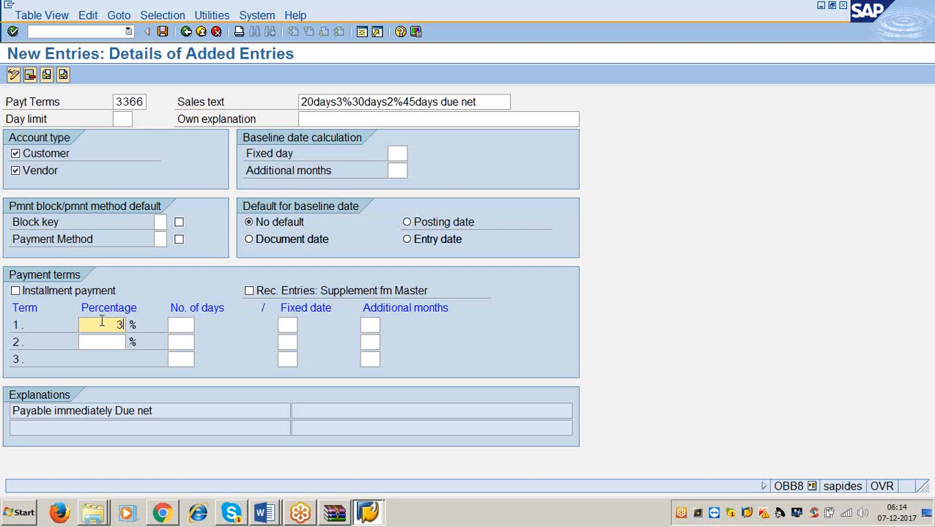
{"action": "key", "text": "Tab"}
{"action": "type", "text": "20"}
{"action": "left_click", "coordinate": [91, 343]}
{"action": "type", "text": "2"}
{"action": "key", "text": "Tab"}
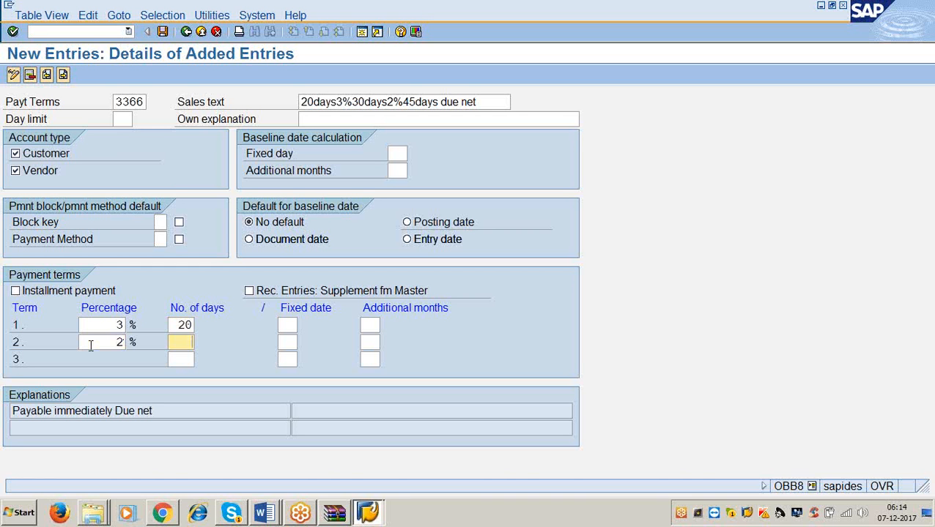
{"action": "type", "text": "30"}
Set term 3 to 45 days and save the payment terms under the proposed customizing request.
{"action": "left_click", "coordinate": [24, 357]}
{"action": "left_click", "coordinate": [182, 358]}
{"action": "type", "text": "45"}
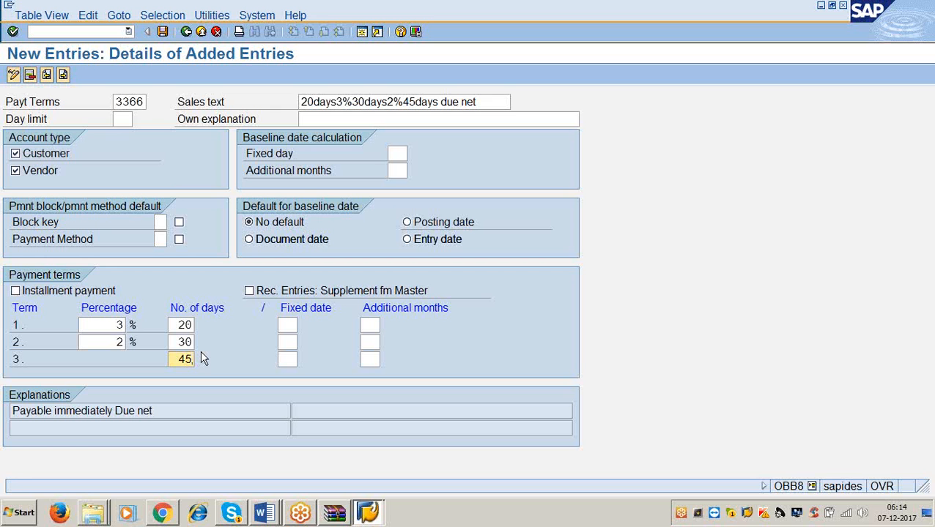
{"action": "left_click", "coordinate": [162, 32]}
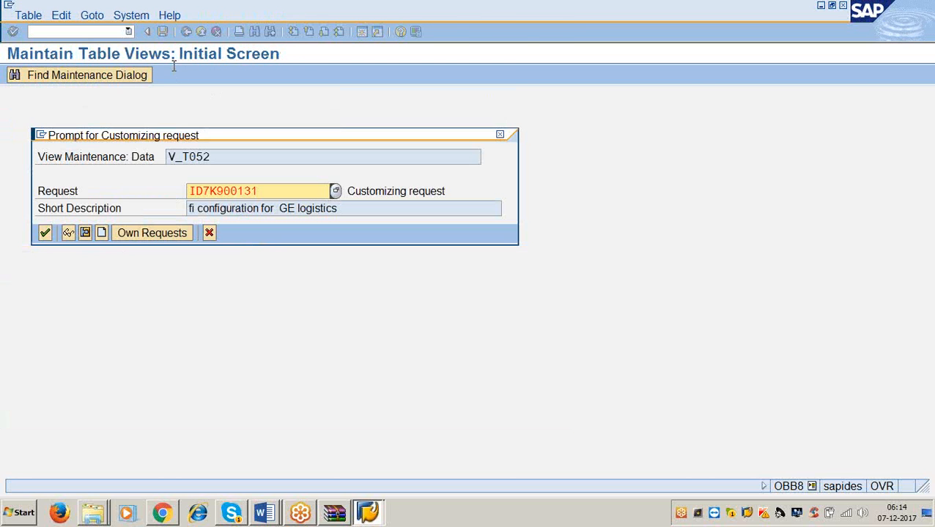
{"action": "left_click", "coordinate": [45, 233]}
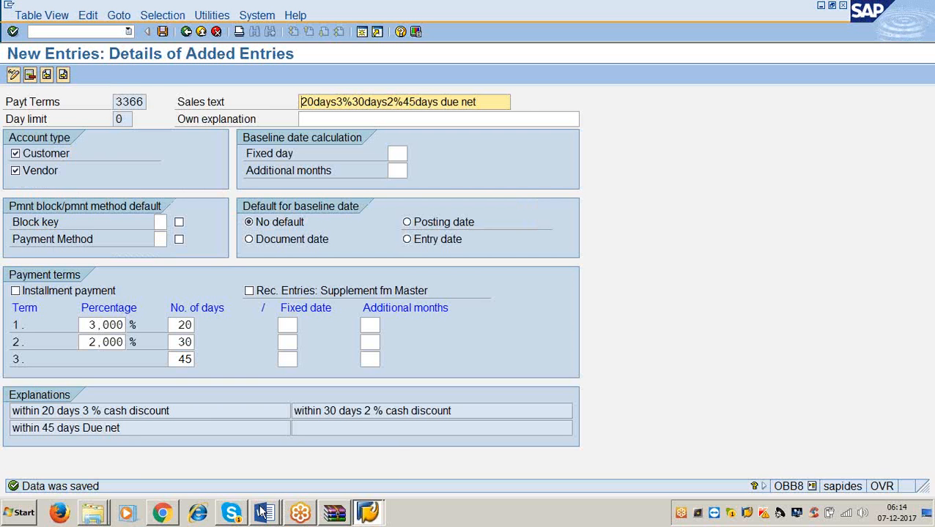
Switch to the vendor example document in Word and close it without saving.
{"action": "mouse_move", "coordinate": [263, 513]}
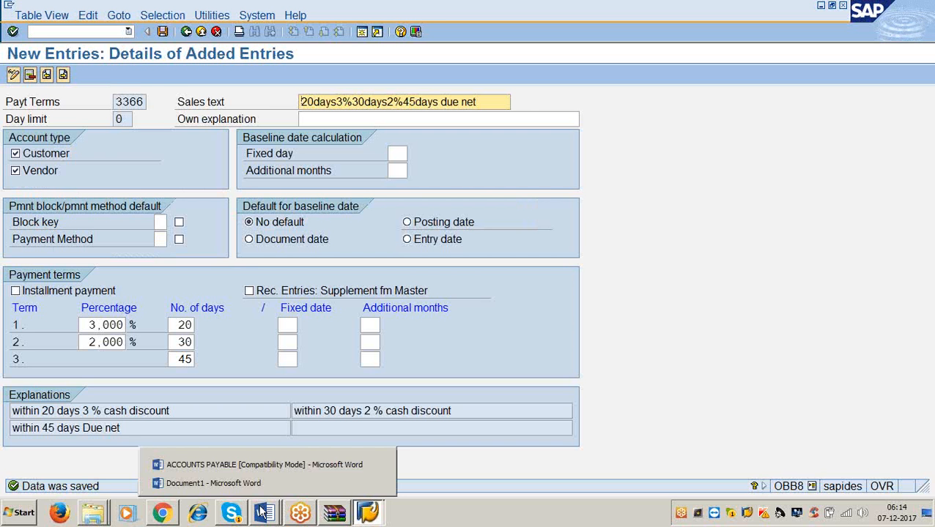
{"action": "left_click", "coordinate": [262, 483]}
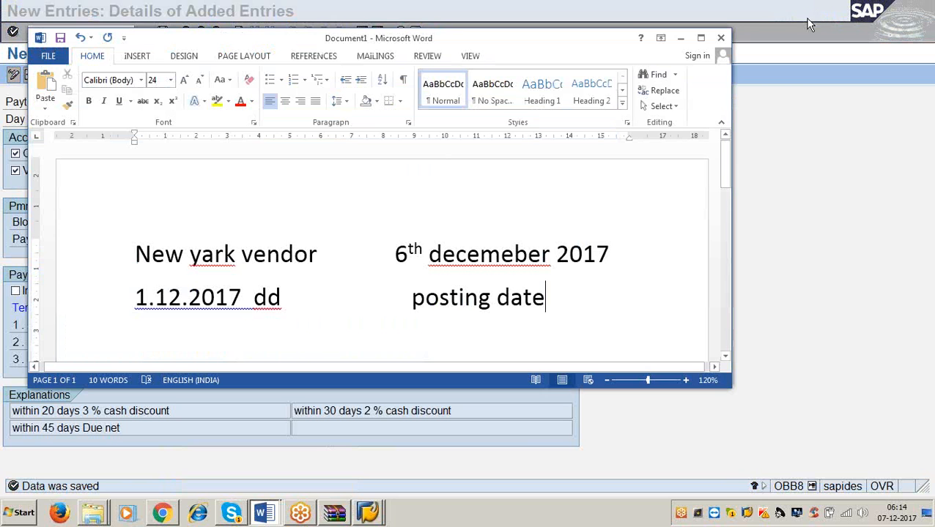
{"action": "left_click", "coordinate": [721, 37]}
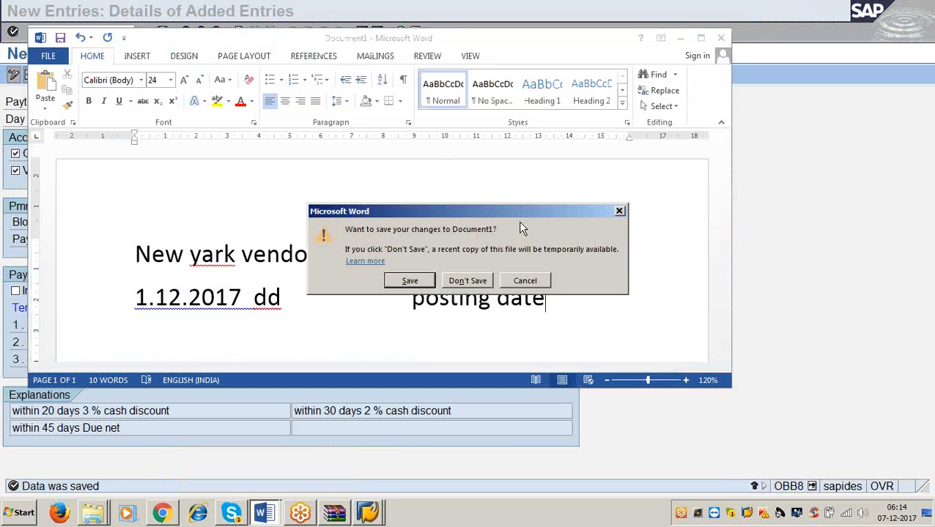
{"action": "left_click", "coordinate": [469, 282]}
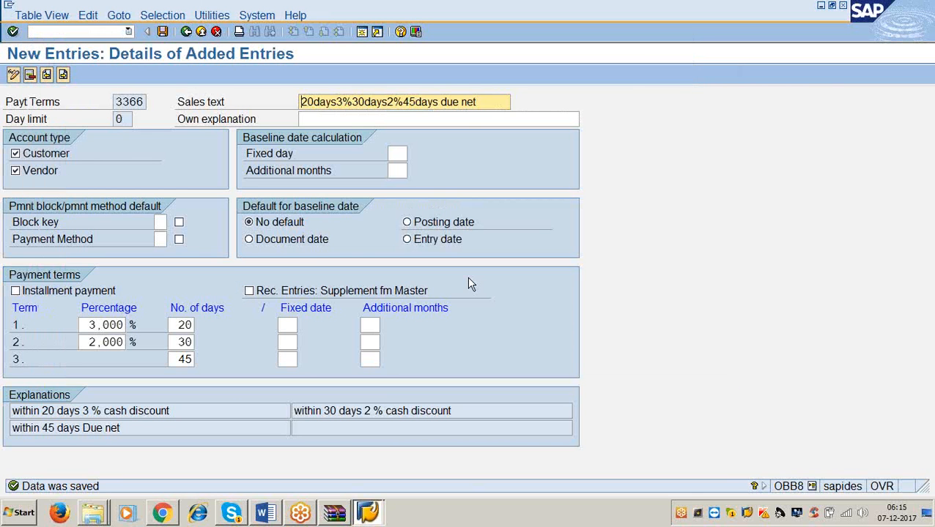
In the ACCOUNTS PAYABLE Word document, extend the Step 2 G/L account name to "Cash discount received a/c".
{"action": "left_click", "coordinate": [265, 513]}
{"action": "scroll", "coordinate": [280, 363], "scroll_direction": "down", "scroll_amount": 5}
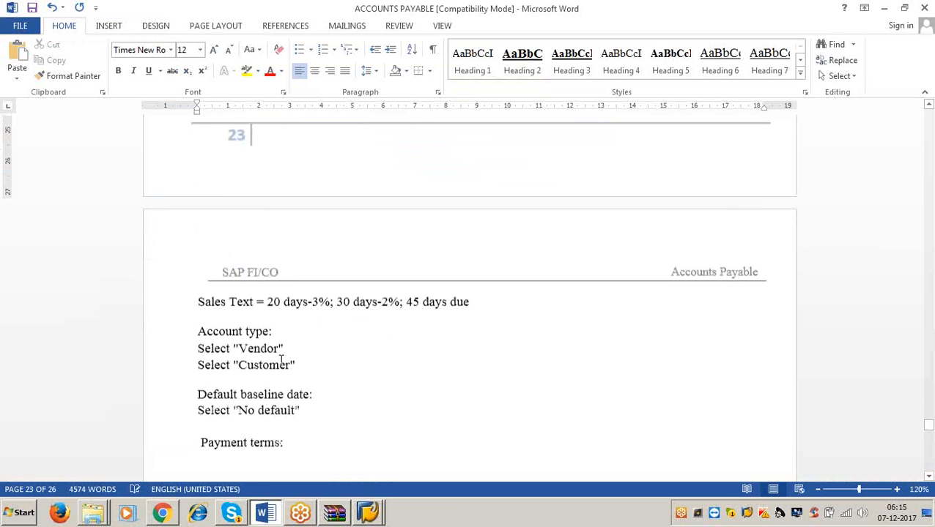
{"action": "scroll", "coordinate": [280, 362], "scroll_direction": "down", "scroll_amount": 6}
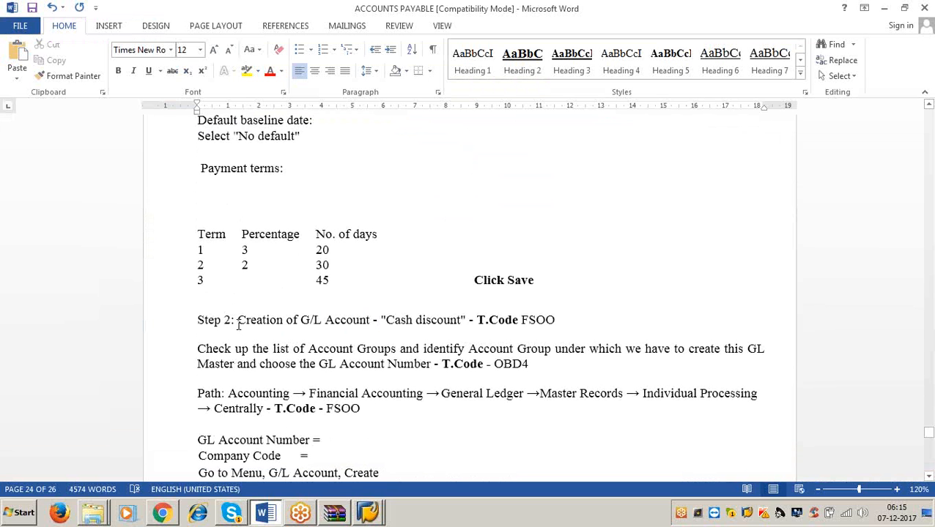
{"action": "left_click", "coordinate": [462, 320]}
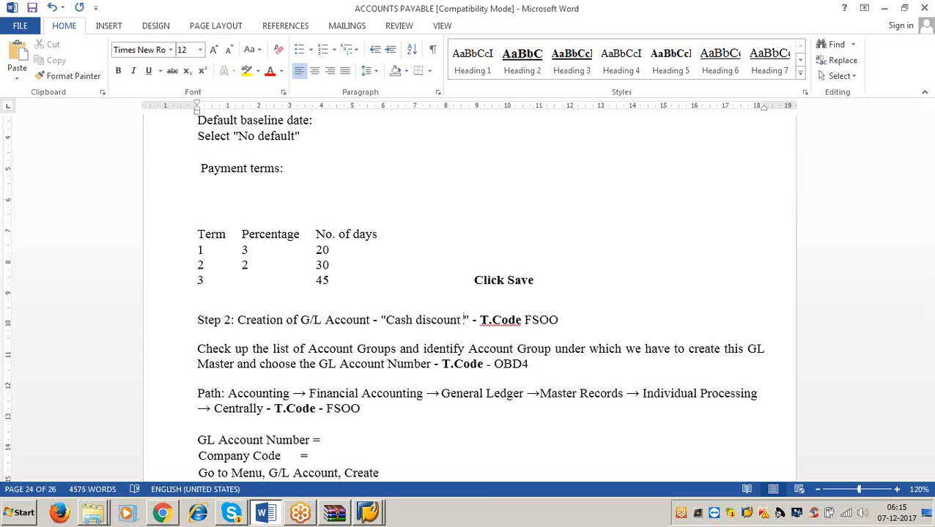
{"action": "type", "text": "received"}
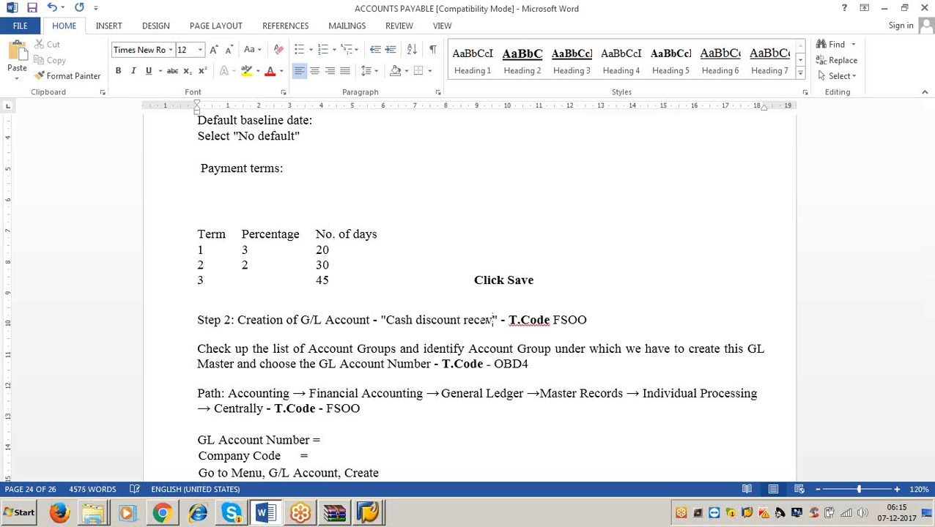
{"action": "type", "text": " a/c"}
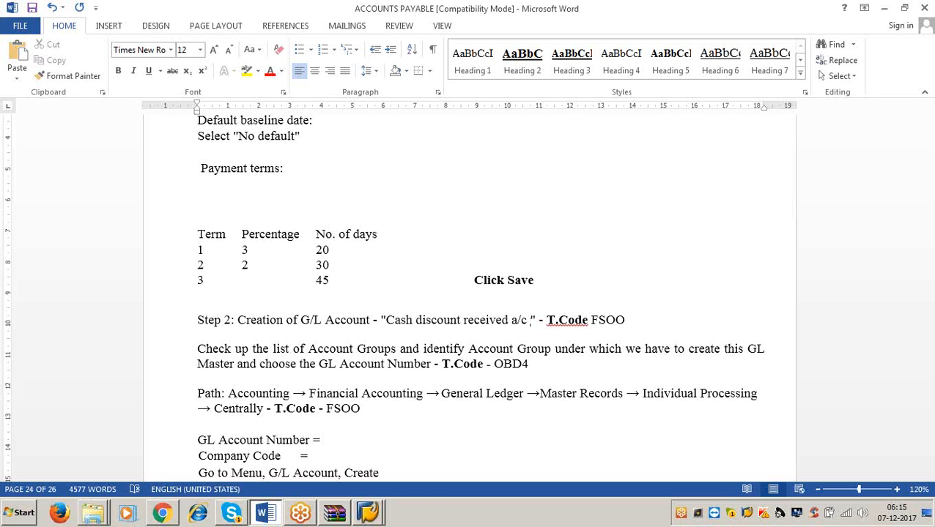
Switch back to SAP and open transaction FS00 for central G/L account maintenance.
{"action": "left_click", "coordinate": [884, 8]}
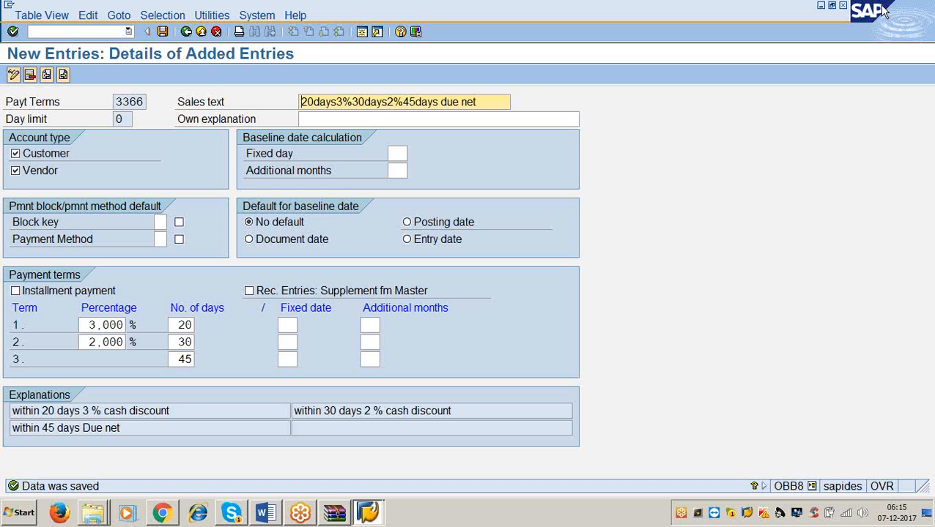
{"action": "left_click", "coordinate": [93, 32]}
{"action": "type", "text": "/n"}
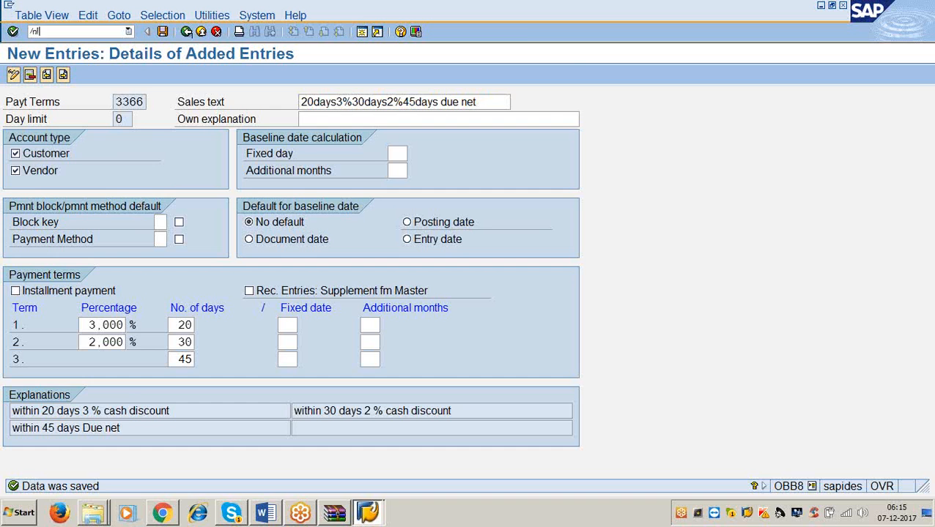
{"action": "type", "text": "fs00"}
{"action": "key", "text": "Return"}
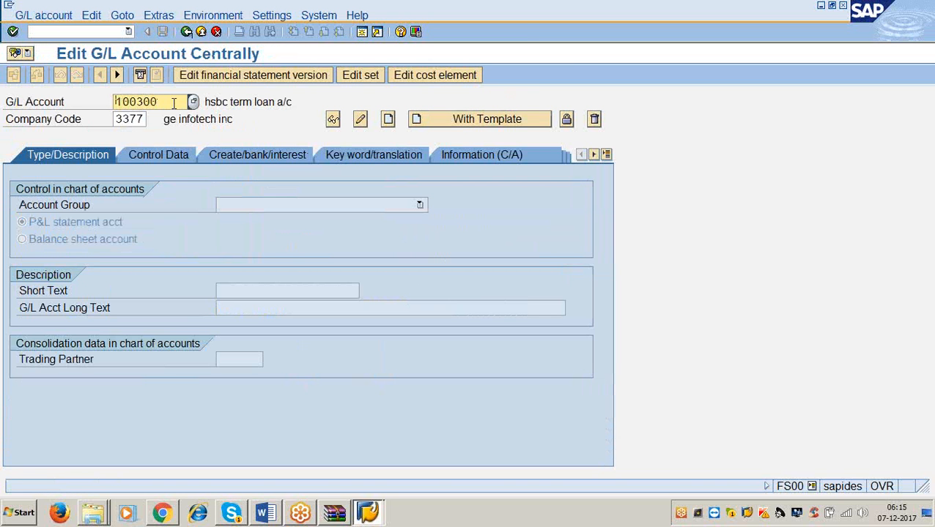
Replace the G/L account number with 300150.
{"action": "key", "text": "BackSpace"}
{"action": "key", "text": "BackSpace"}
{"action": "key", "text": "BackSpace"}
{"action": "key", "text": "BackSpace"}
{"action": "key", "text": "BackSpace"}
{"action": "key", "text": "BackSpace"}
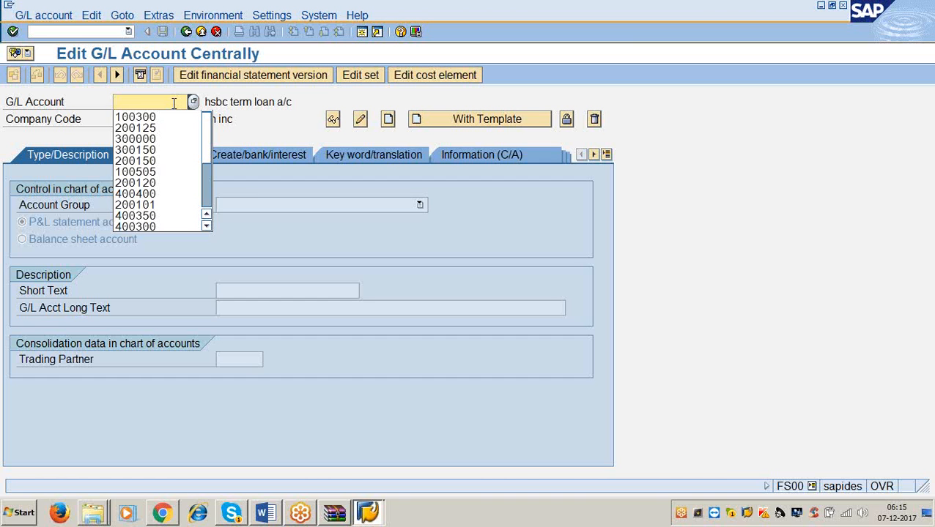
{"action": "type", "text": "300150"}
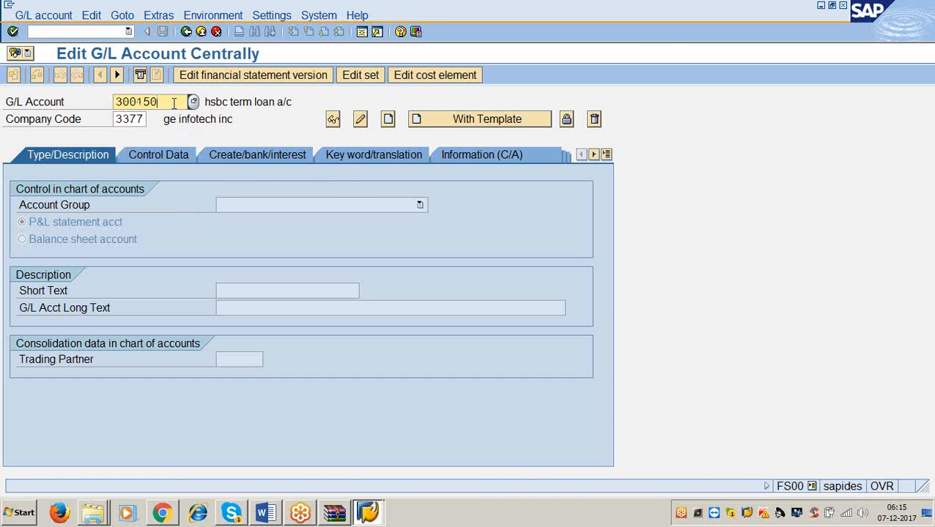
{"action": "left_click", "coordinate": [768, 86]}
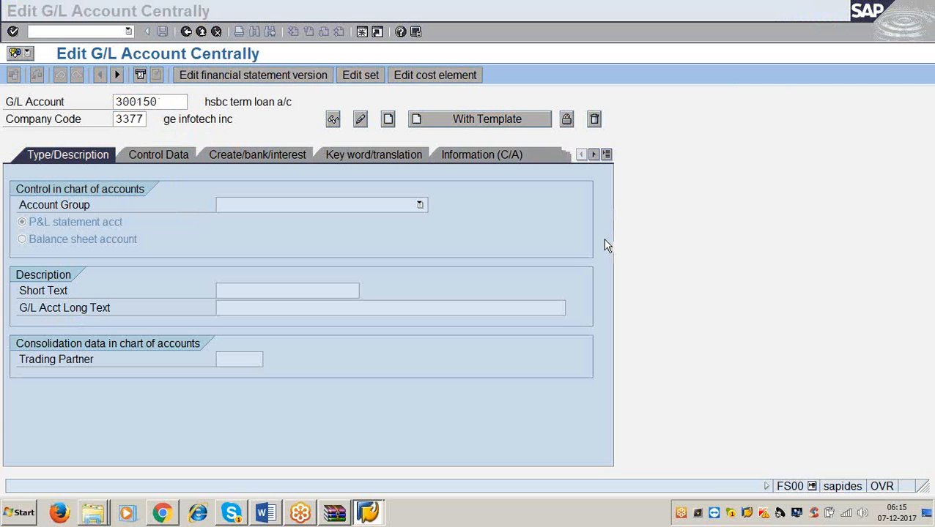
{"action": "left_click", "coordinate": [645, 194]}
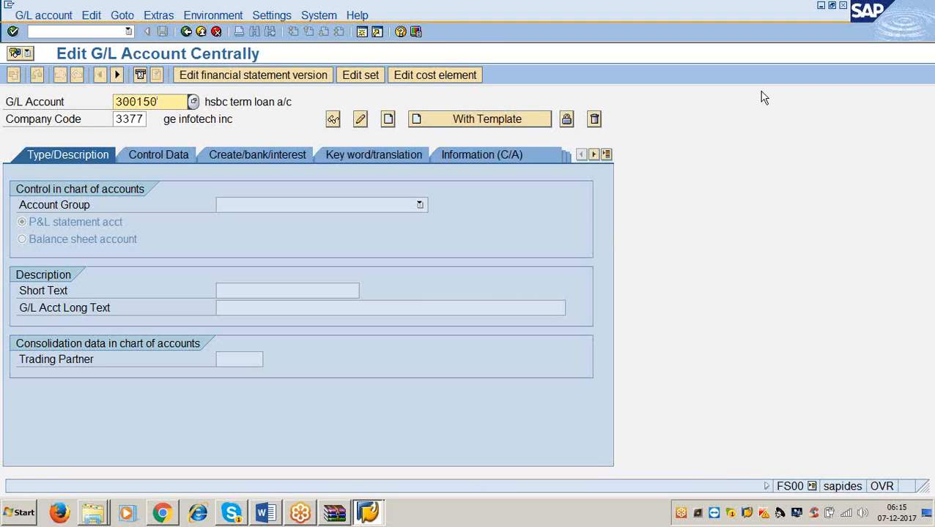
Set the company code to 3366 and start creating the G/L account.
{"action": "left_click", "coordinate": [146, 118]}
{"action": "double_click", "coordinate": [147, 119]}
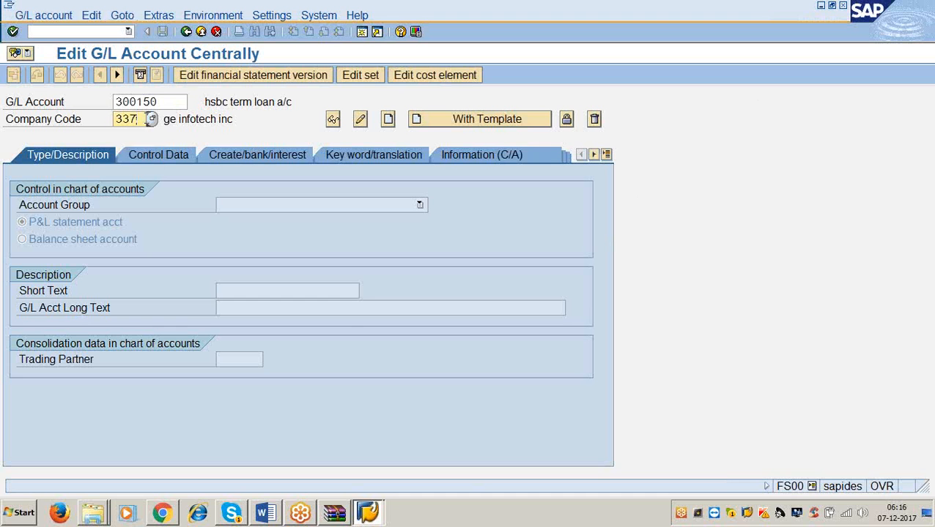
{"action": "type", "text": "3366"}
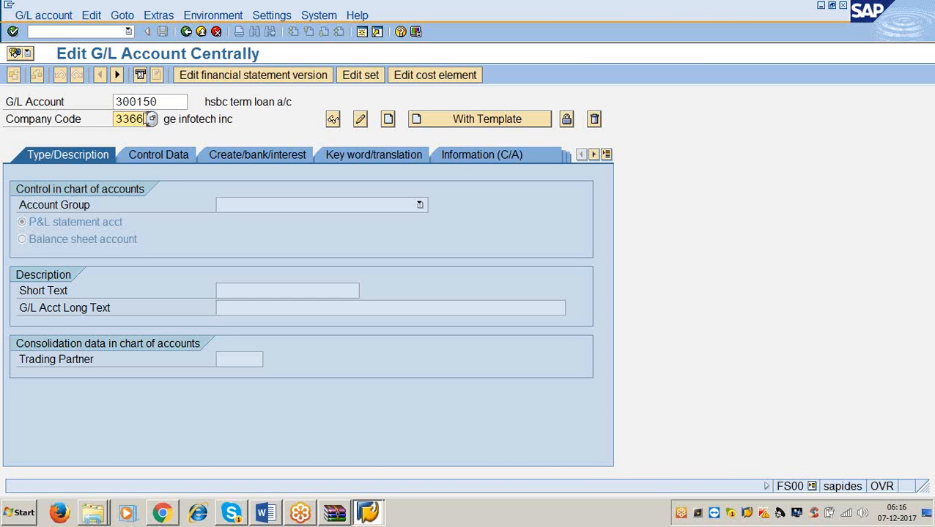
{"action": "left_click", "coordinate": [33, 14]}
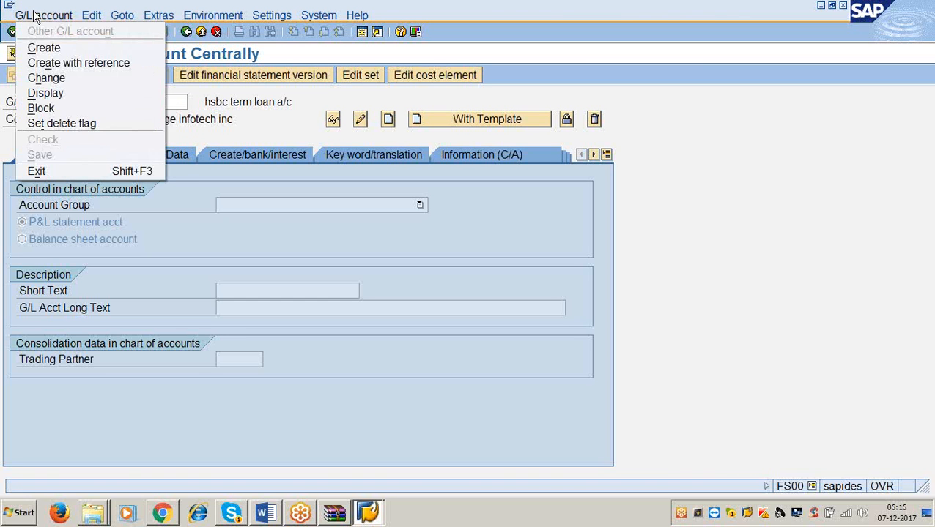
{"action": "left_click", "coordinate": [52, 46]}
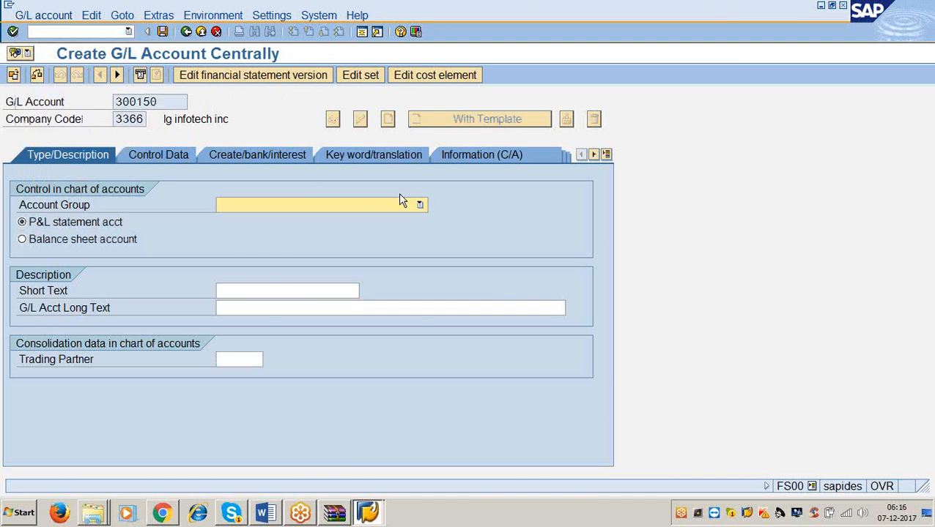
Assign the G/L account to the "other incomes" account group and set its short text to "cash disc recd a/c".
{"action": "left_click", "coordinate": [420, 206]}
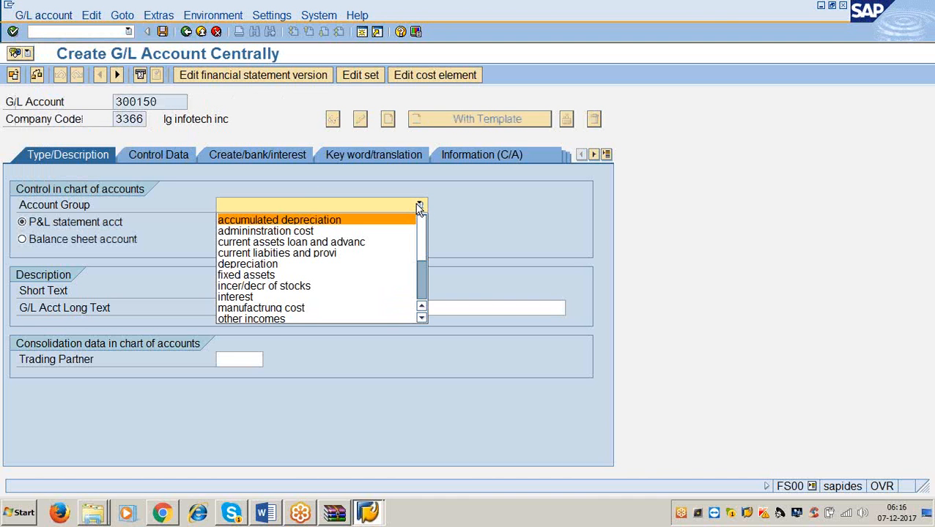
{"action": "left_click", "coordinate": [384, 321]}
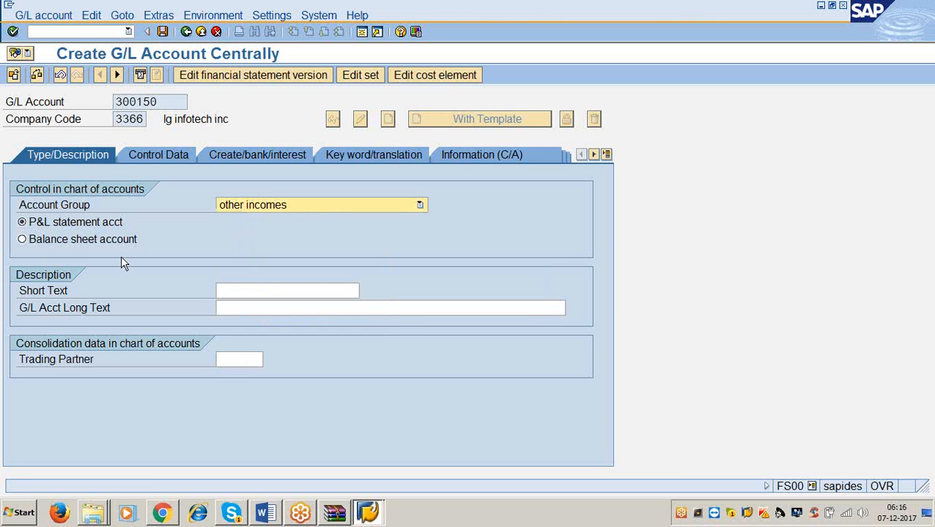
{"action": "left_click", "coordinate": [264, 291]}
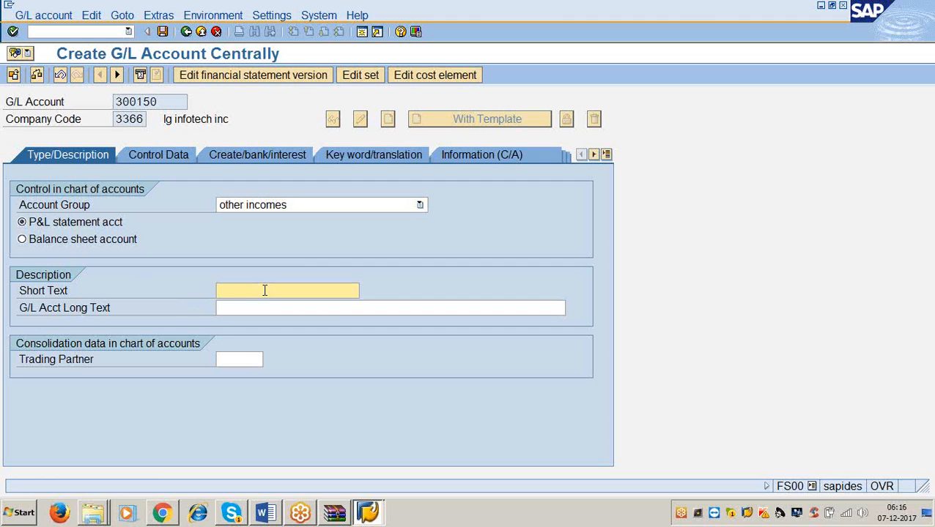
{"action": "type", "text": "cashdi"}
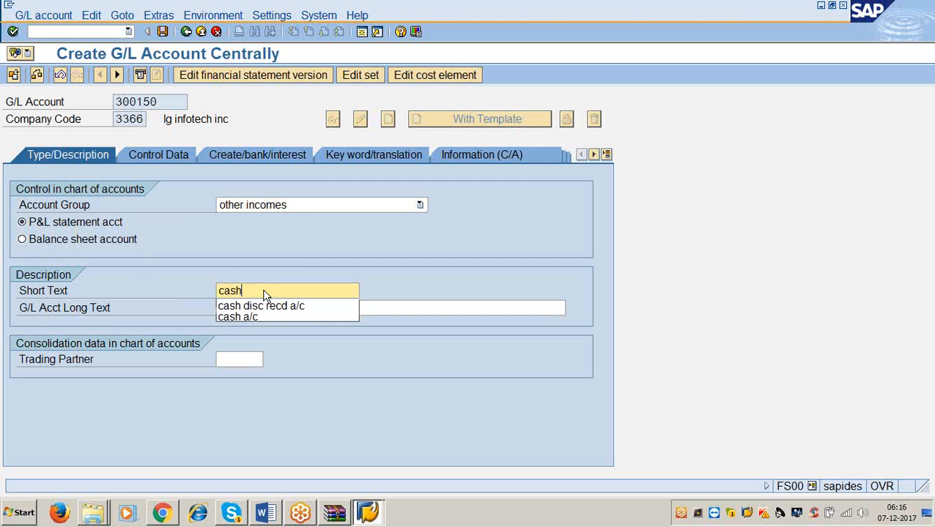
{"action": "key", "text": "BackSpace"}
{"action": "key", "text": "BackSpace"}
{"action": "type", "text": "di"}
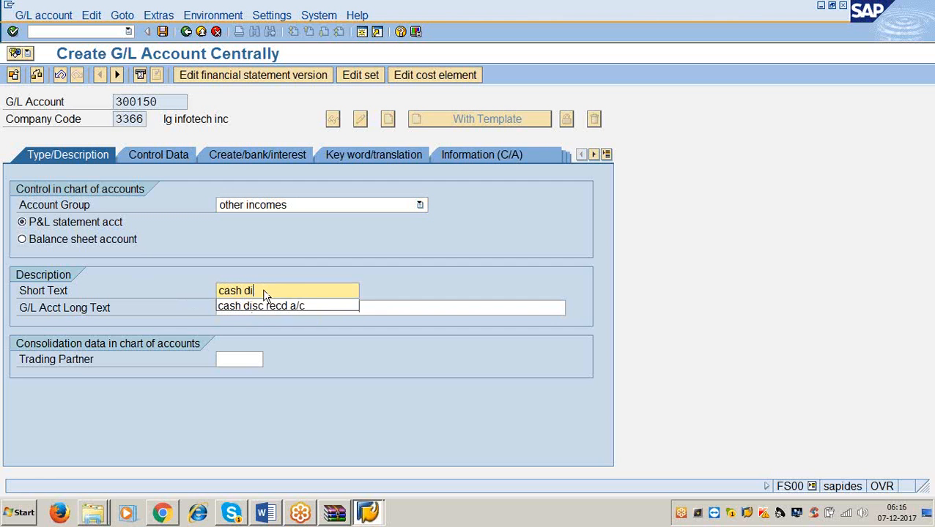
{"action": "type", "text": "sc recd a/c"}
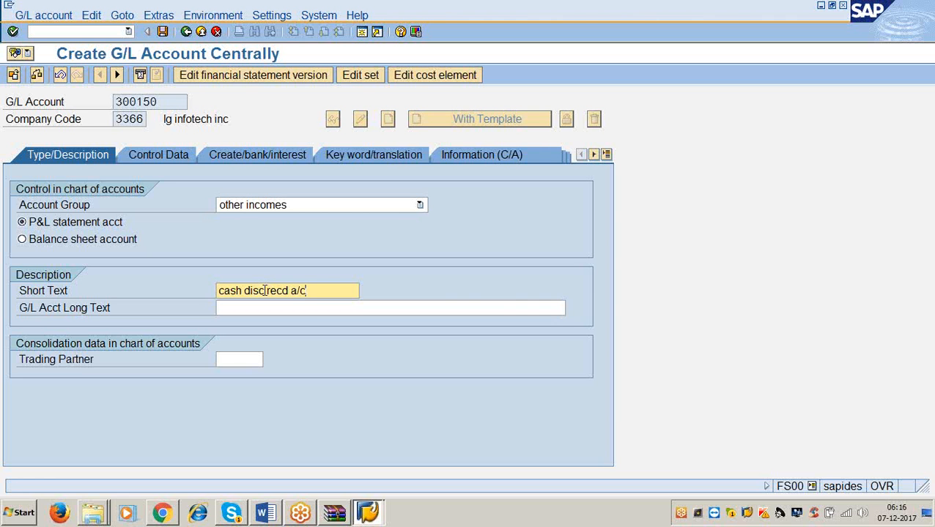
{"action": "key", "text": "Tab"}
{"action": "type", "text": "cash"}
{"action": "left_click", "coordinate": [265, 291]}
{"action": "key", "text": "BackSpace"}
{"action": "key", "text": "BackSpace"}
{"action": "type", "text": "c recd a/c"}
Set the G/L account long text to "cash discount received a/c".
{"action": "left_click", "coordinate": [253, 309]}
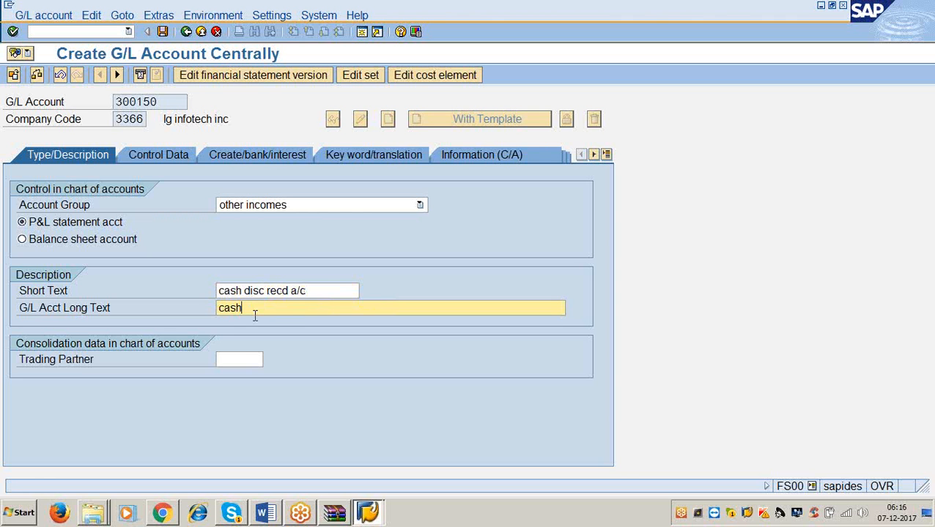
{"action": "type", "text": "discount re"}
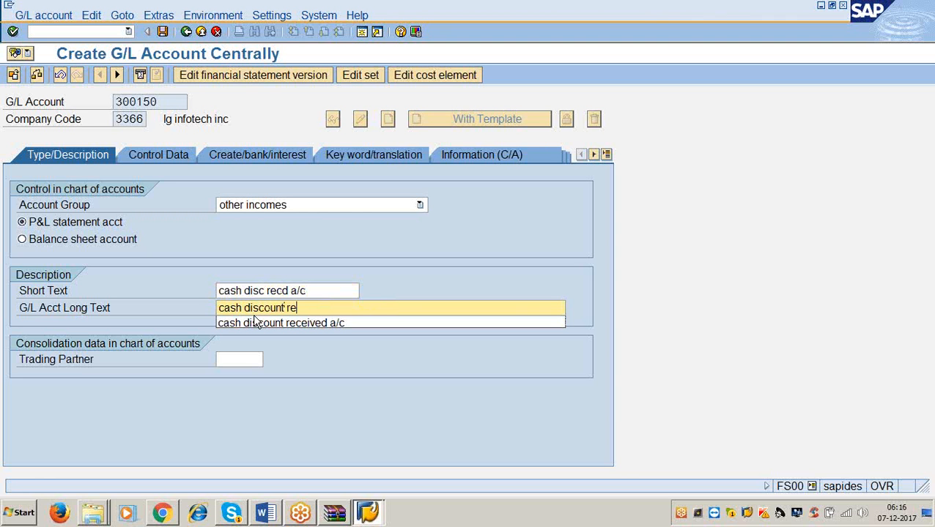
{"action": "type", "text": "cei"}
{"action": "left_click", "coordinate": [255, 316]}
{"action": "key", "text": "BackSpace"}
{"action": "key", "text": "BackSpace"}
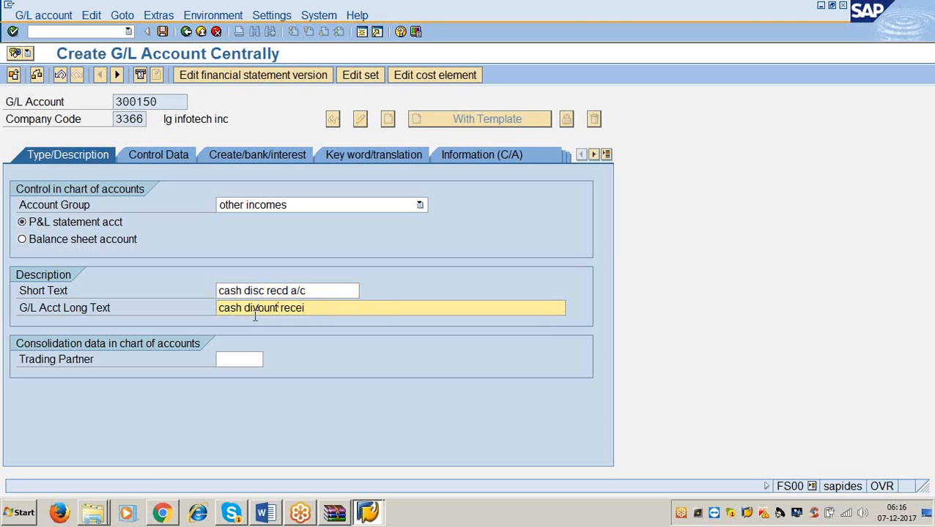
{"action": "type", "text": "scouont received a/c"}
In the account's control data, enable only balances in local currency and line item display.
{"action": "left_click", "coordinate": [150, 158]}
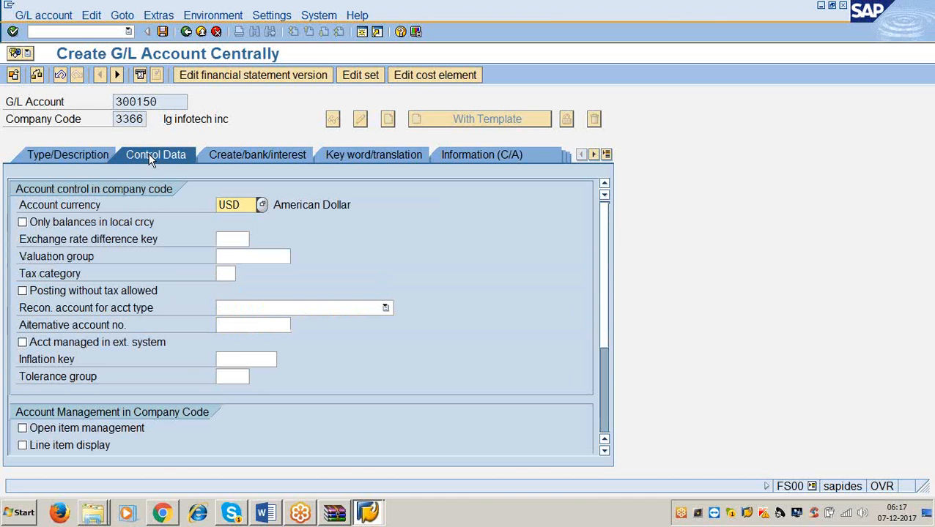
{"action": "left_click", "coordinate": [248, 207]}
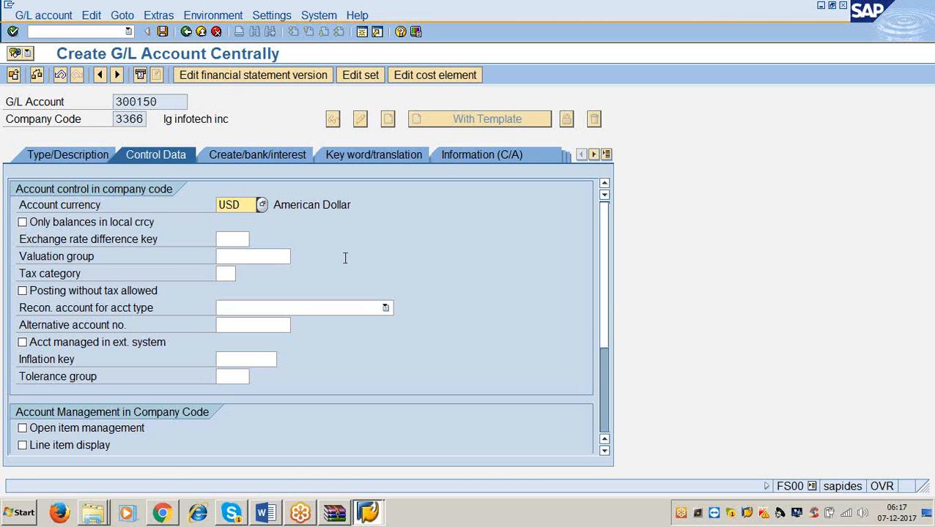
{"action": "left_click", "coordinate": [23, 223]}
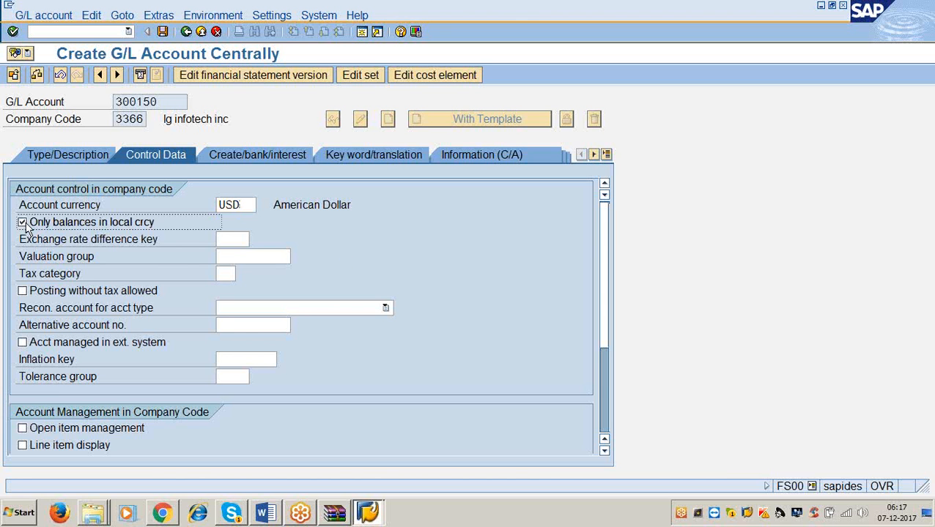
{"action": "left_click", "coordinate": [77, 447]}
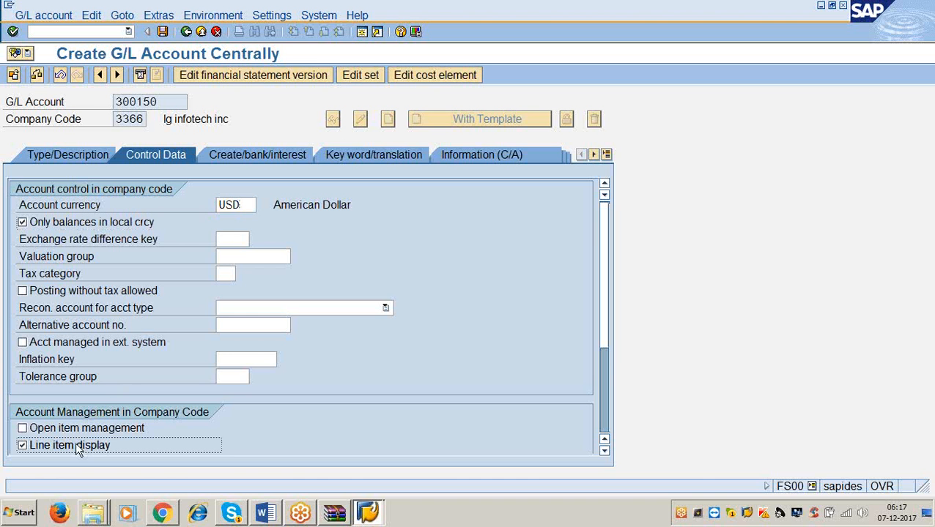
Set the sort key to 001 in the account management data for the company code.
{"action": "left_click", "coordinate": [604, 450]}
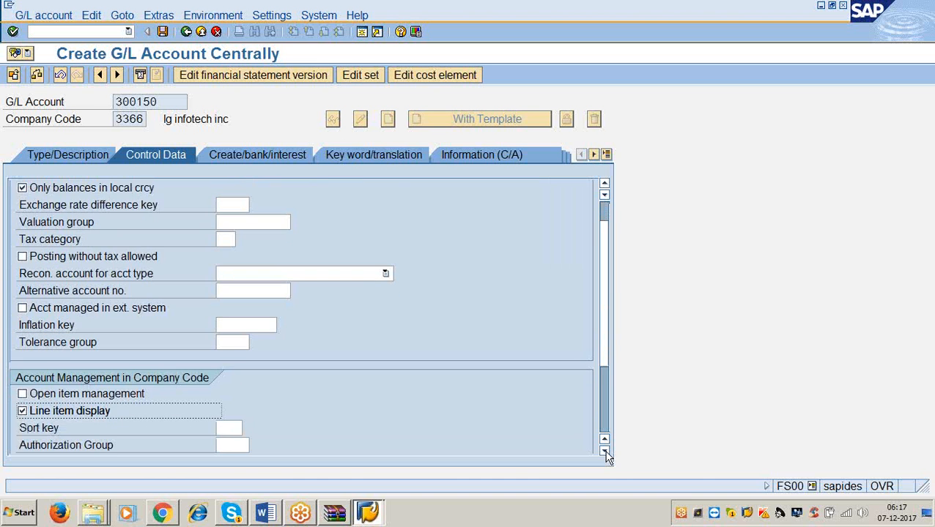
{"action": "left_click", "coordinate": [604, 450]}
{"action": "left_click", "coordinate": [604, 451]}
{"action": "left_click", "coordinate": [604, 450]}
{"action": "left_click", "coordinate": [604, 451]}
{"action": "left_click", "coordinate": [605, 450]}
{"action": "left_click", "coordinate": [604, 451]}
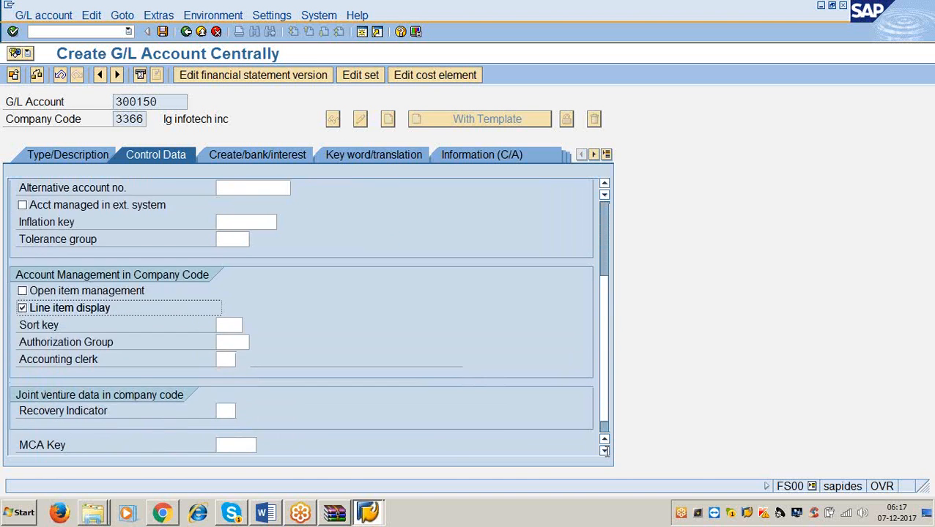
{"action": "left_click", "coordinate": [225, 326]}
{"action": "type", "text": "001"}
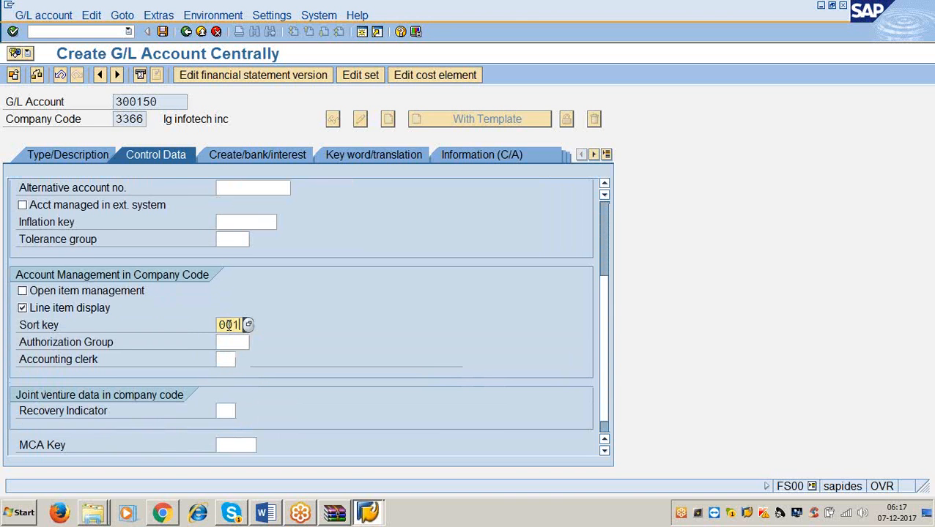
Set the field status group to G001 and save the new G/L account.
{"action": "left_click", "coordinate": [287, 155]}
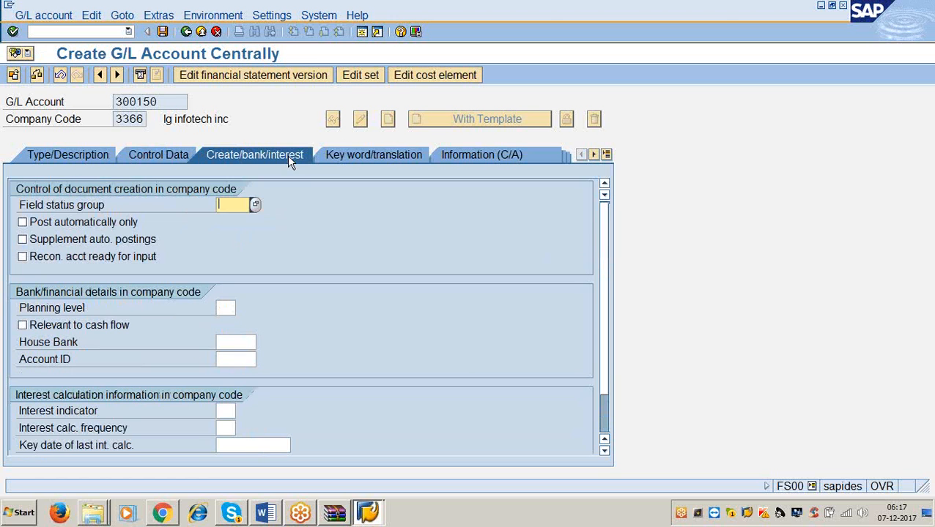
{"action": "type", "text": "g001"}
{"action": "left_click", "coordinate": [162, 31]}
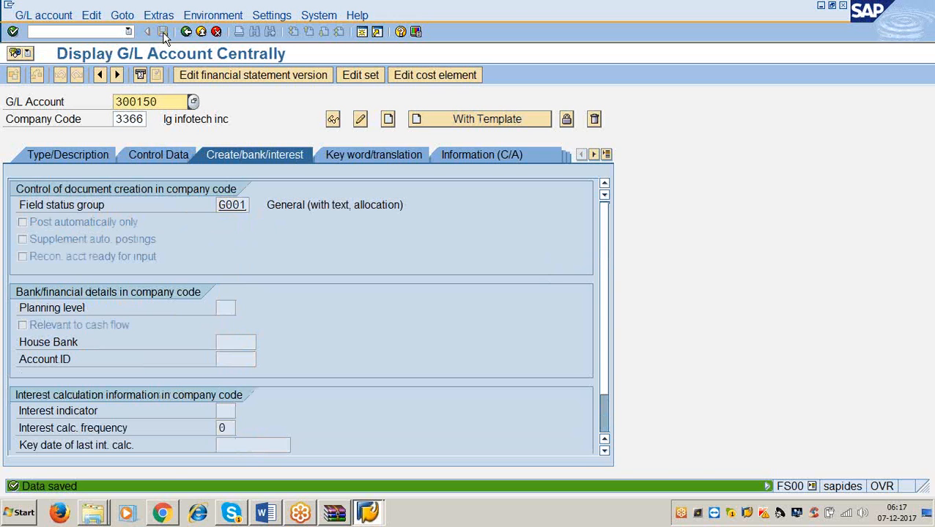
Switch to the ACCOUNTS PAYABLE Word document and read Step 3 on assigning the cash discount account for automatic postings.
{"action": "left_click", "coordinate": [266, 514]}
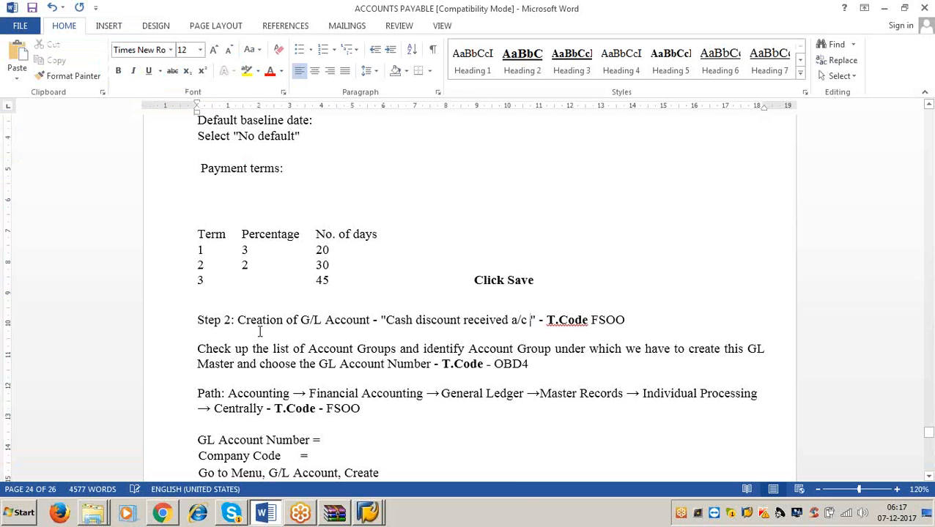
{"action": "scroll", "coordinate": [258, 337], "scroll_direction": "down", "scroll_amount": 10}
{"action": "scroll", "coordinate": [258, 337], "scroll_direction": "down", "scroll_amount": 5}
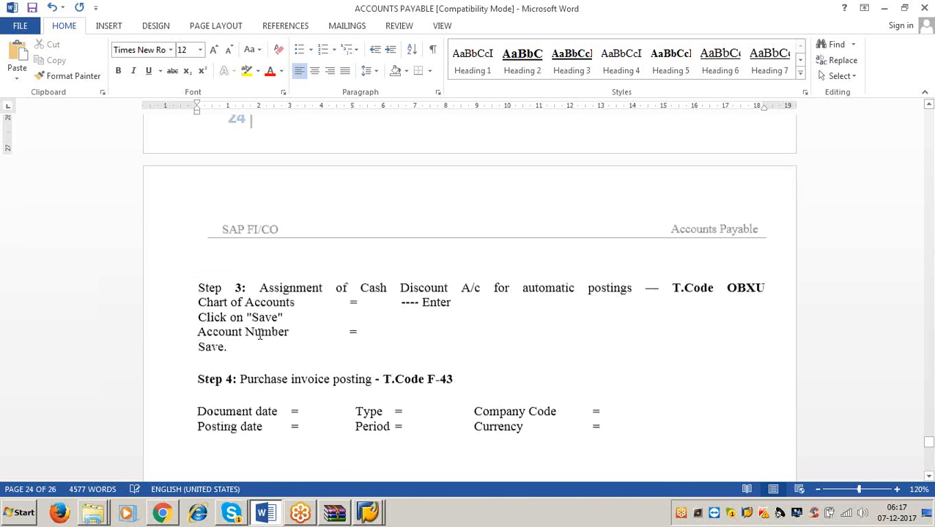
{"action": "left_click_drag", "start_coordinate": [349, 293], "coordinate": [701, 276]}
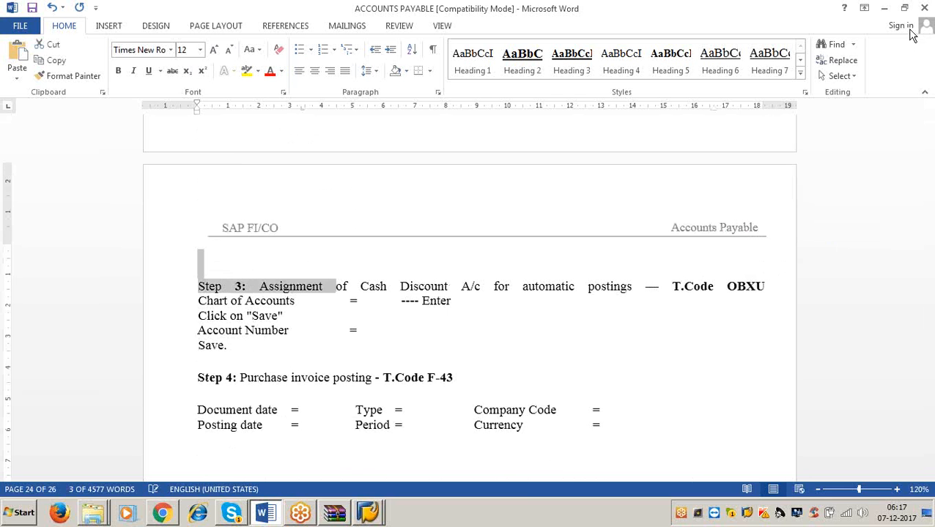
{"action": "left_click", "coordinate": [712, 287]}
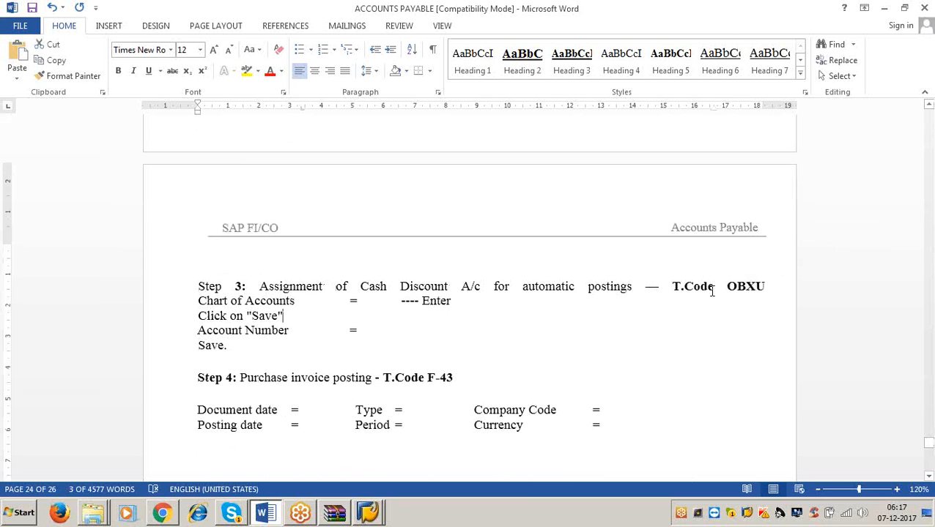
{"action": "left_click", "coordinate": [885, 11]}
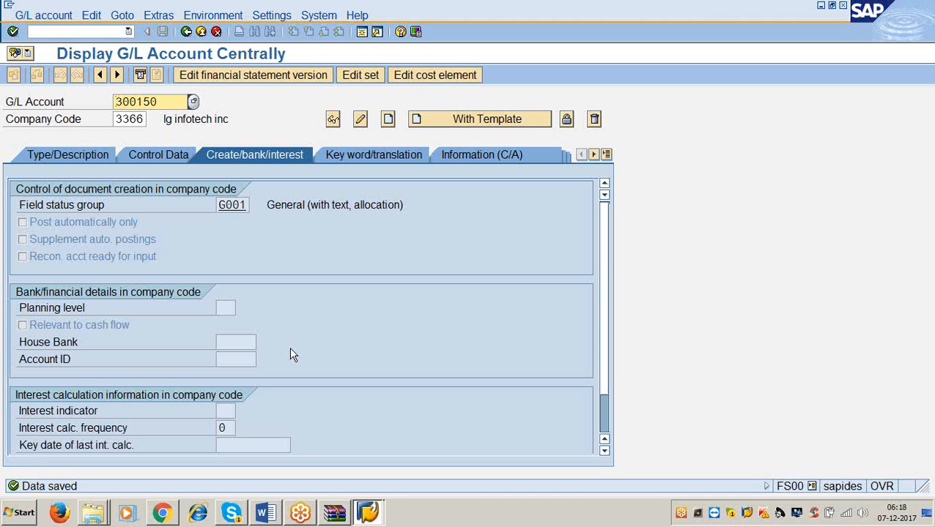
In SAP, open transaction OBXU for chart of accounts 3366.
{"action": "left_click", "coordinate": [96, 31]}
{"action": "type", "text": "/nob"}
{"action": "type", "text": "xu"}
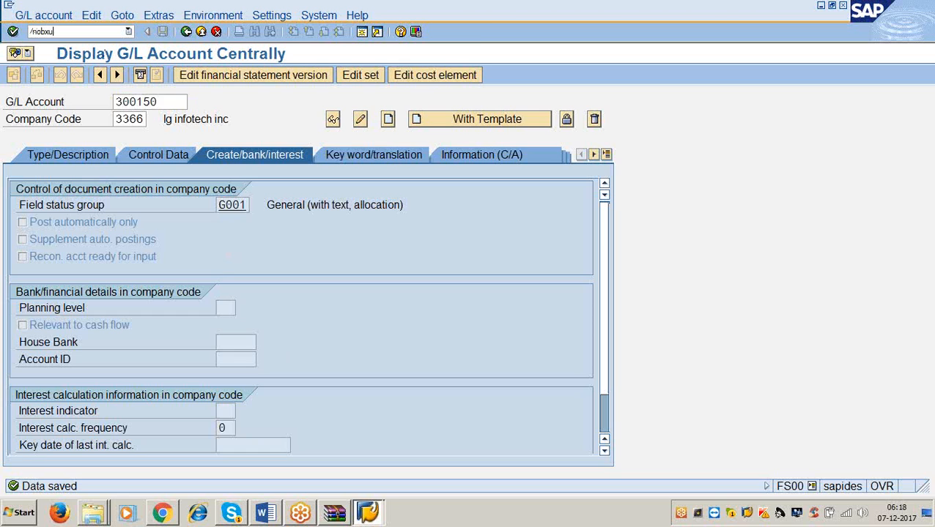
{"action": "key", "text": "Return"}
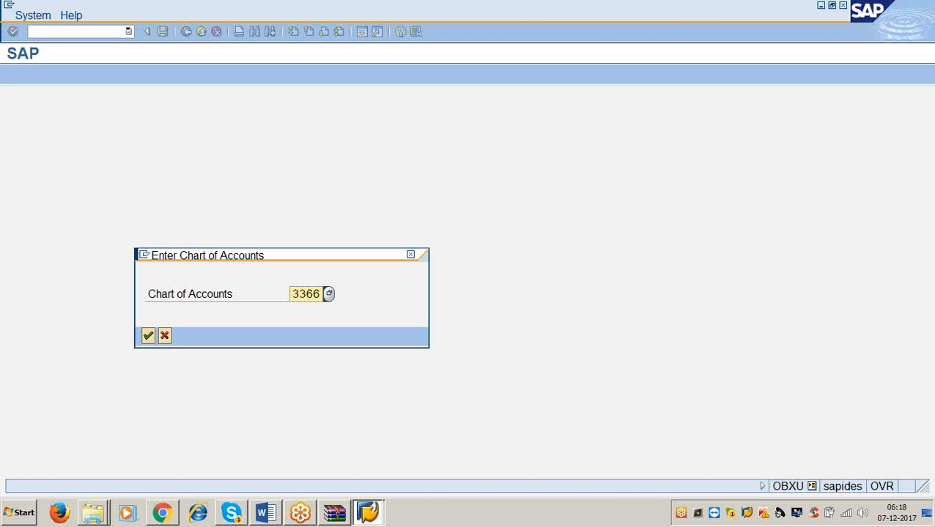
{"action": "left_click", "coordinate": [147, 335]}
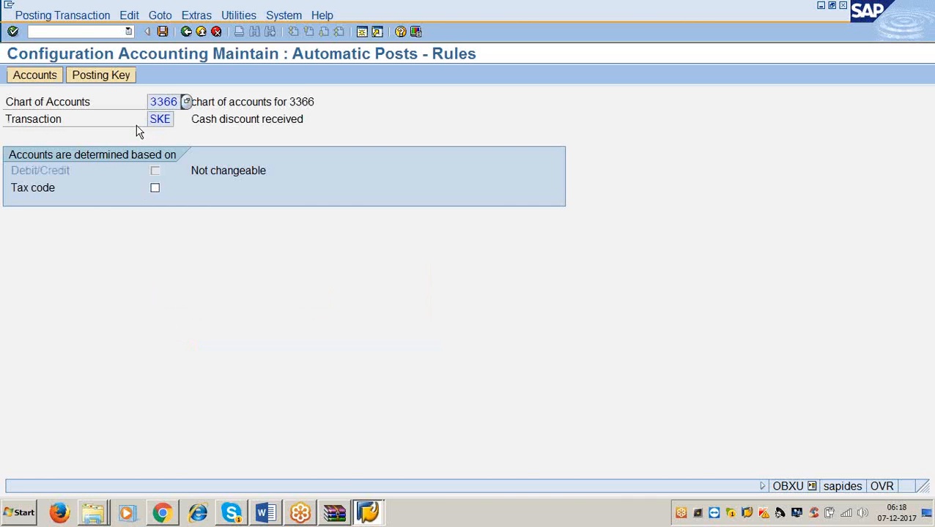
Check the SKE cash discount received transaction key and save its automatic posting rules.
{"action": "double_click", "coordinate": [152, 118]}
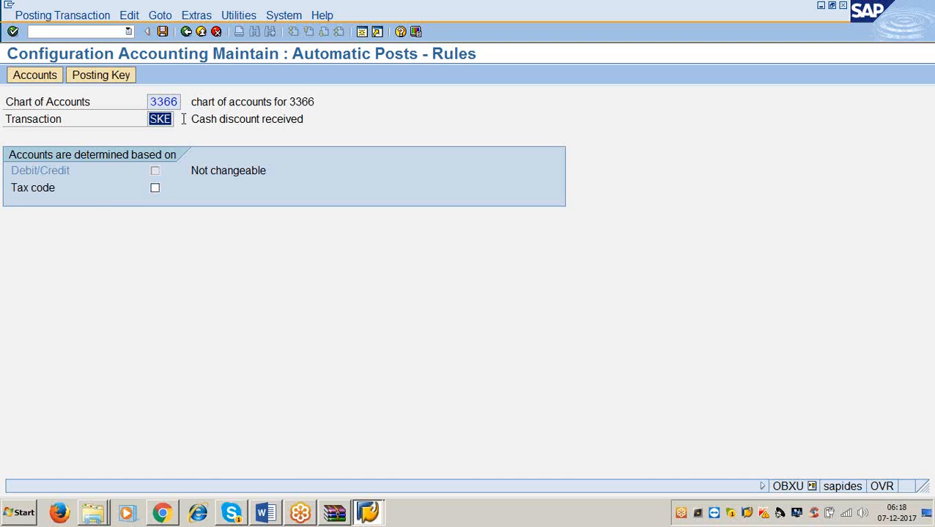
{"action": "left_click_drag", "start_coordinate": [191, 119], "coordinate": [310, 125]}
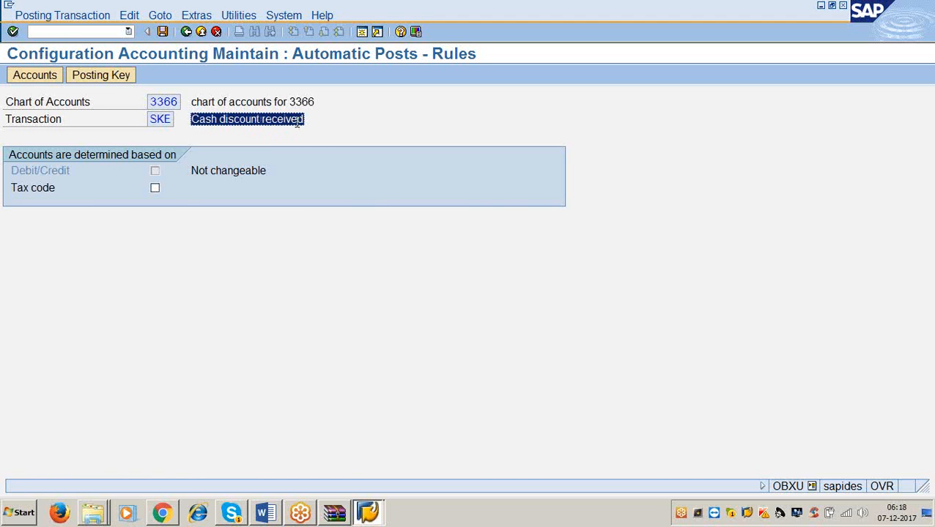
{"action": "left_click", "coordinate": [173, 120]}
{"action": "left_click_drag", "start_coordinate": [173, 120], "coordinate": [142, 126]}
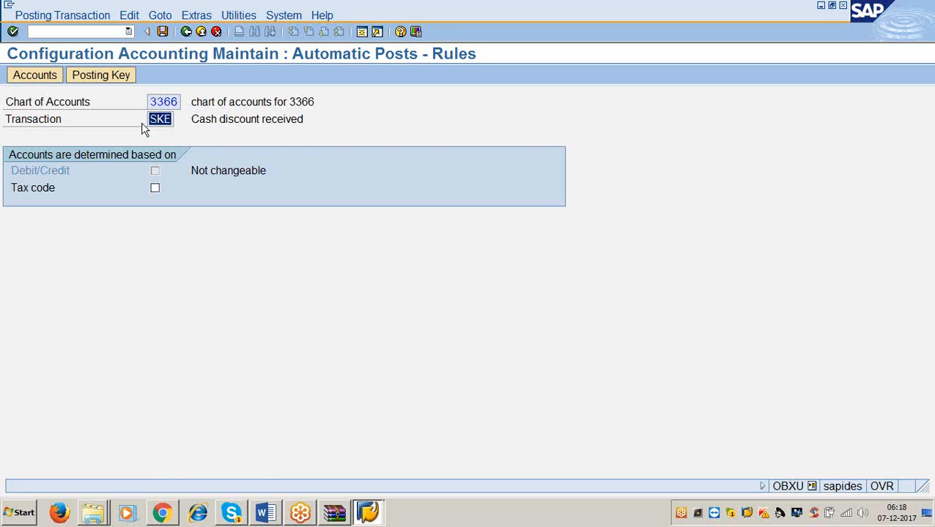
{"action": "left_click", "coordinate": [166, 119]}
{"action": "left_click", "coordinate": [162, 33]}
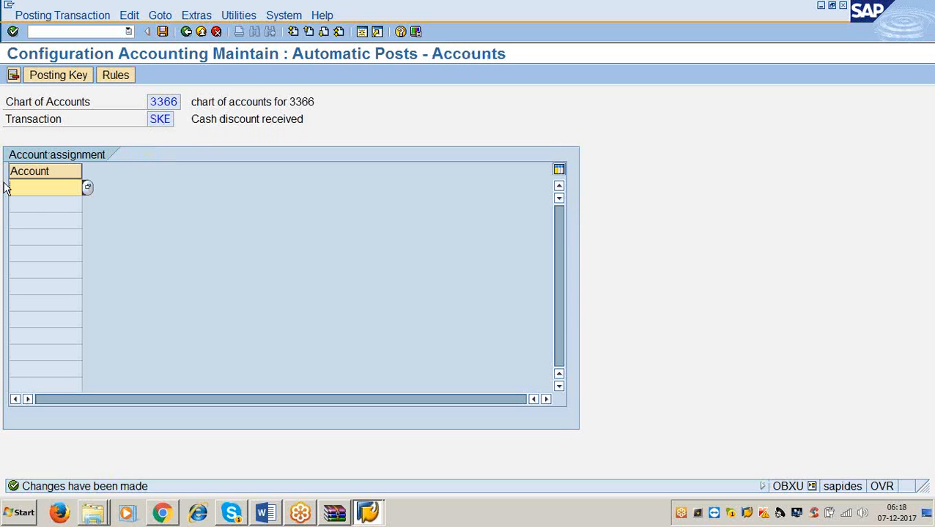
Assign account 300150 to the cash discount received transaction and save it under customizing request ID7K900131.
{"action": "type", "text": "300150"}
{"action": "left_click", "coordinate": [162, 31]}
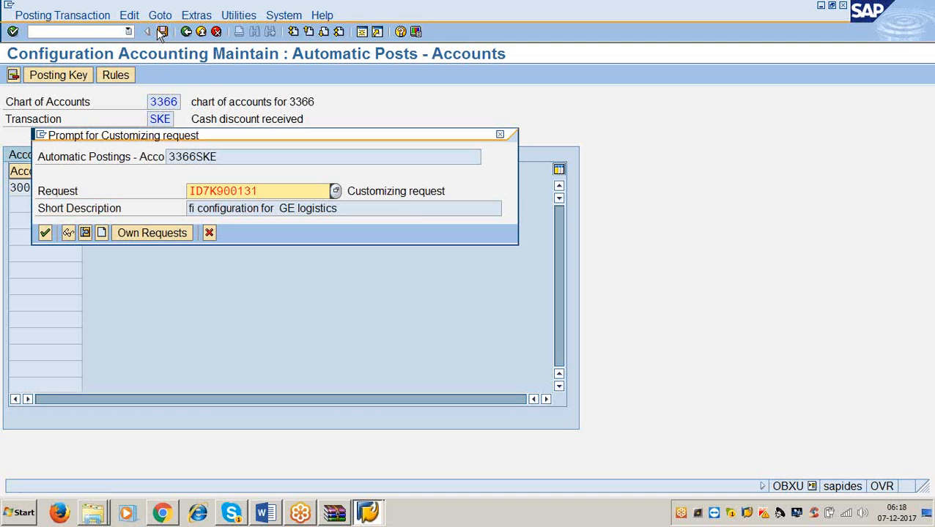
{"action": "left_click", "coordinate": [46, 232]}
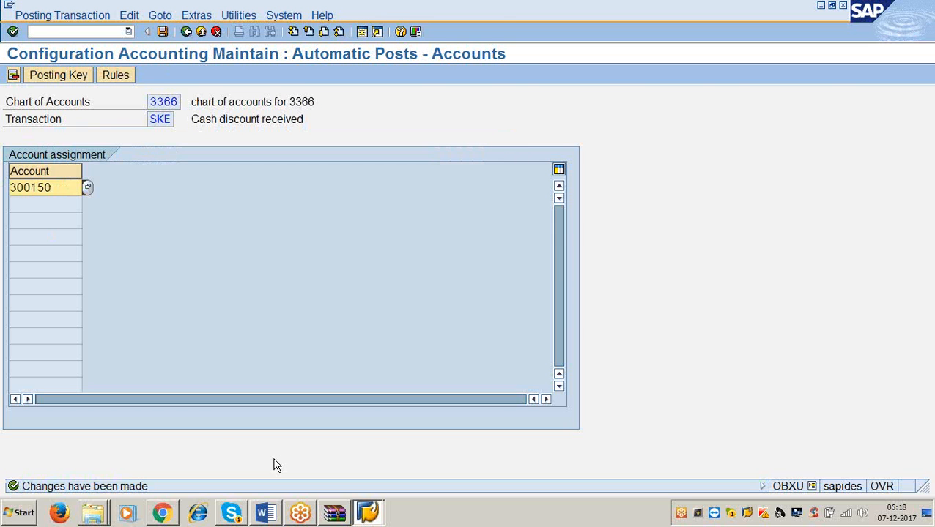
Switch to the ACCOUNTS PAYABLE Word document and read Step 4 on purchase invoice posting.
{"action": "left_click", "coordinate": [265, 513]}
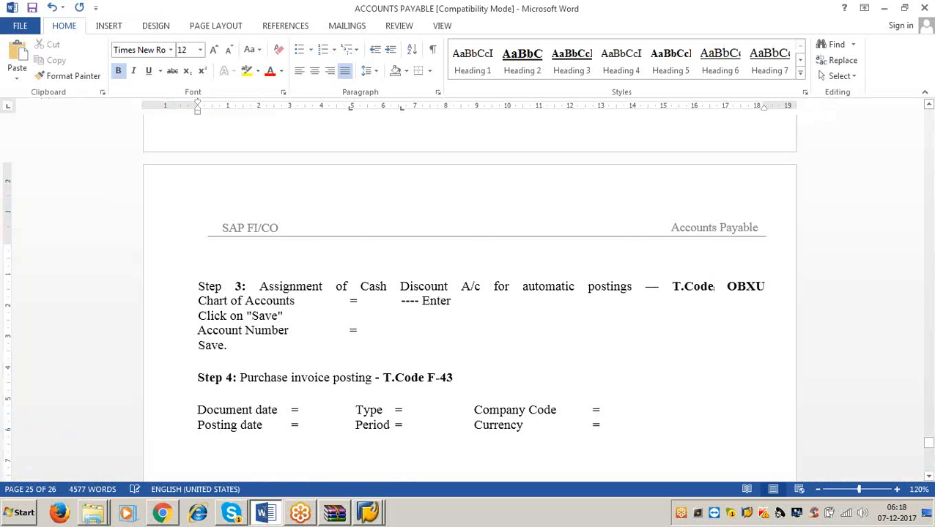
{"action": "scroll", "coordinate": [469, 293], "scroll_direction": "down", "scroll_amount": 3}
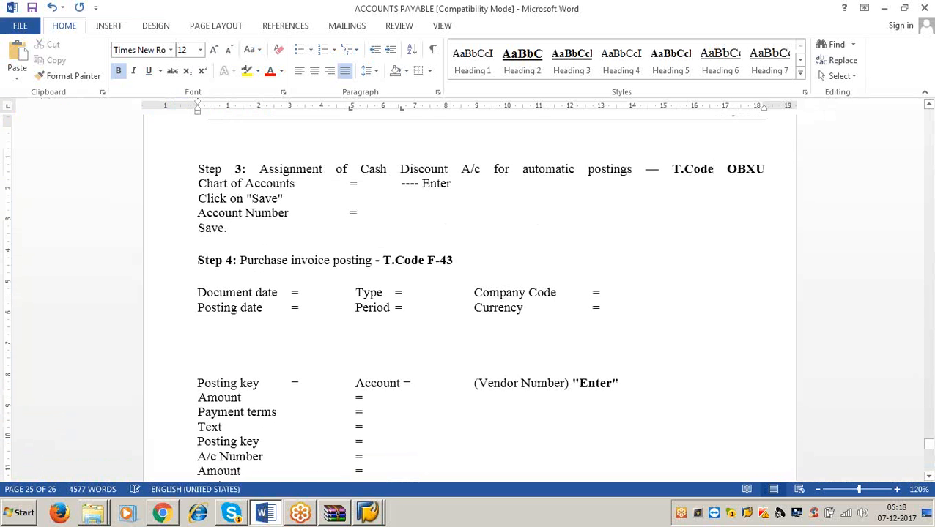
{"action": "left_click", "coordinate": [463, 259]}
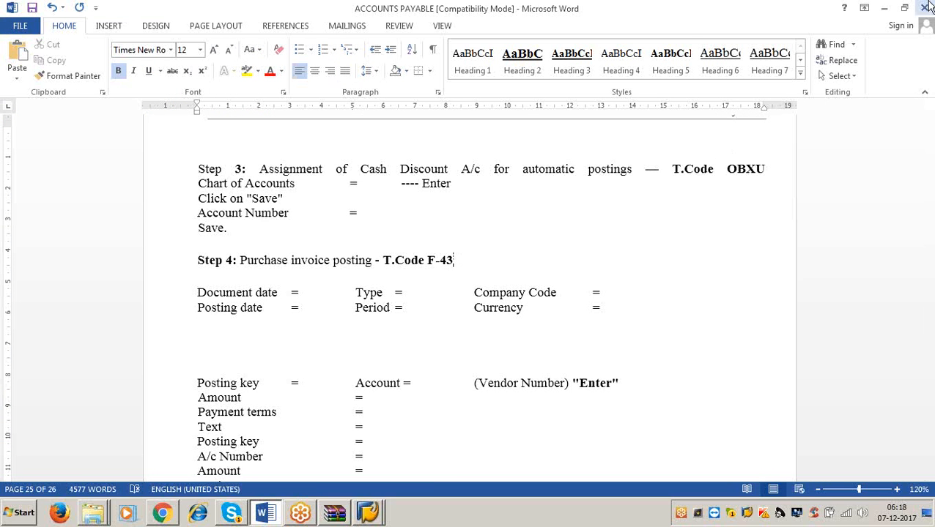
Switch from Word back to SAP and open transaction F-43 for vendor invoice entry.
{"action": "left_click", "coordinate": [884, 8]}
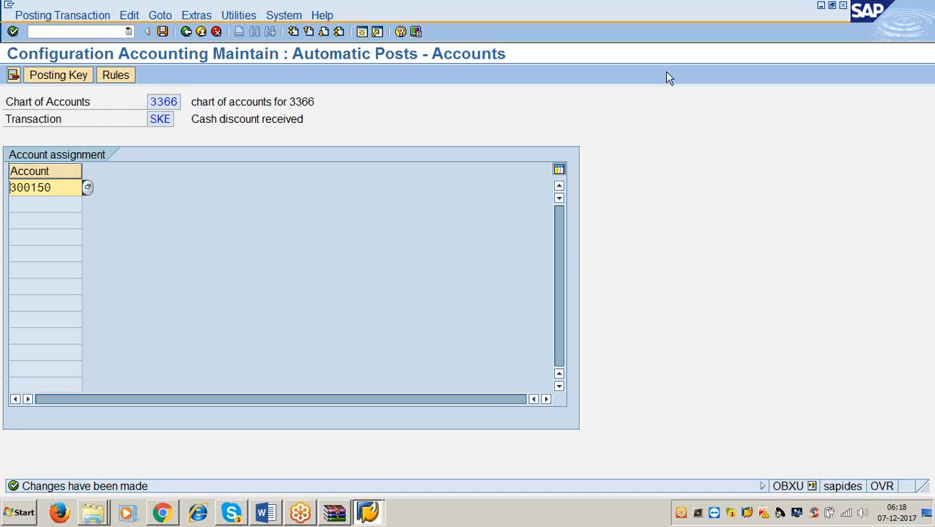
{"action": "left_click", "coordinate": [70, 35]}
{"action": "type", "text": "/nf-43"}
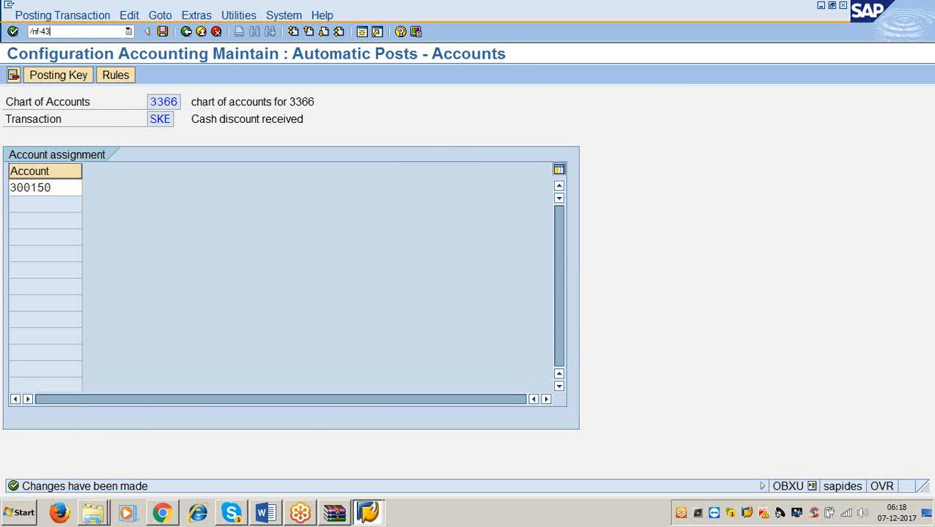
{"action": "key", "text": "Return"}
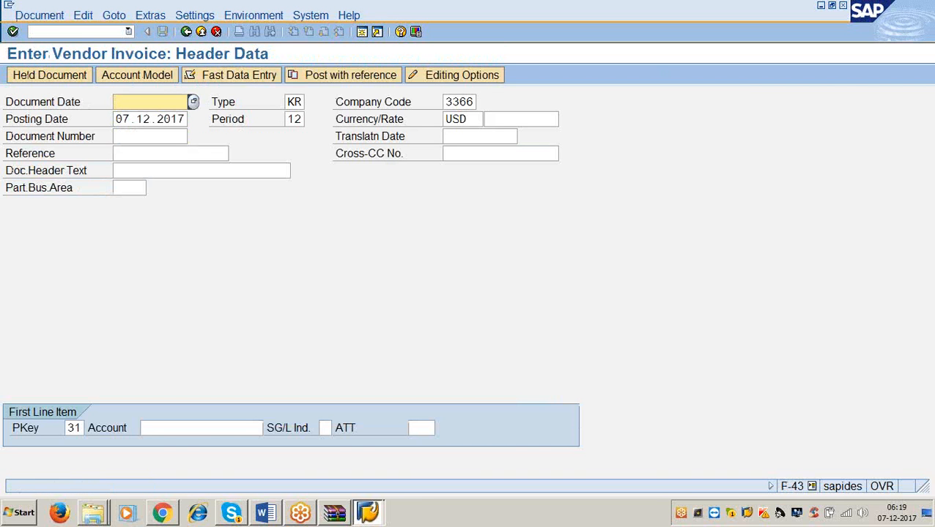
Enter 7.1.2.2017 as the invoice's document date and check the document type, company code and posting date.
{"action": "type", "text": "7.1.2.2017"}
{"action": "key", "text": "Return"}
{"action": "type", "text": "7"}
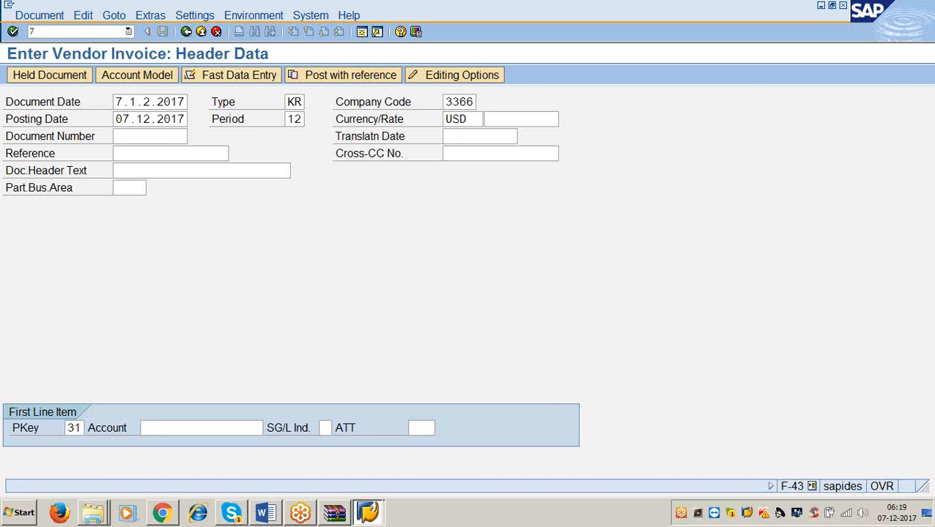
{"action": "key", "text": "BackSpace"}
{"action": "left_click", "coordinate": [303, 102]}
{"action": "left_click", "coordinate": [476, 101]}
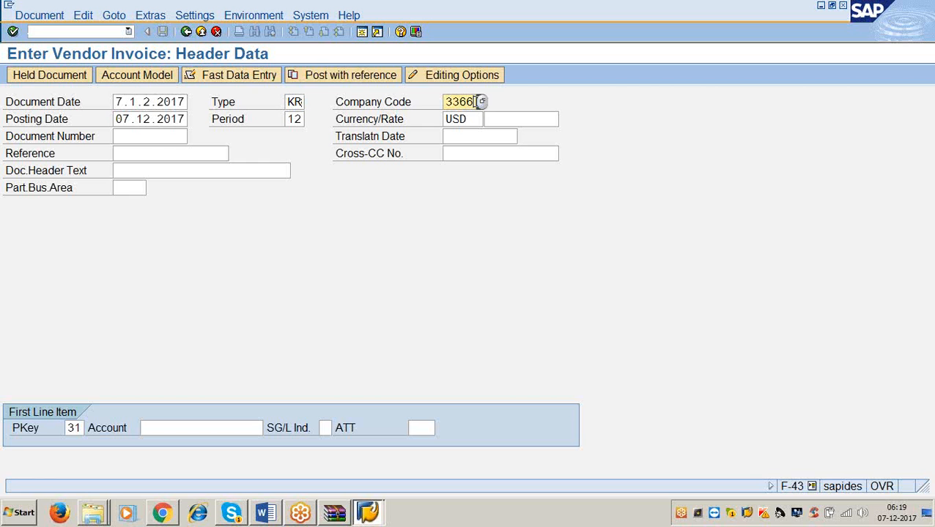
{"action": "left_click", "coordinate": [186, 118]}
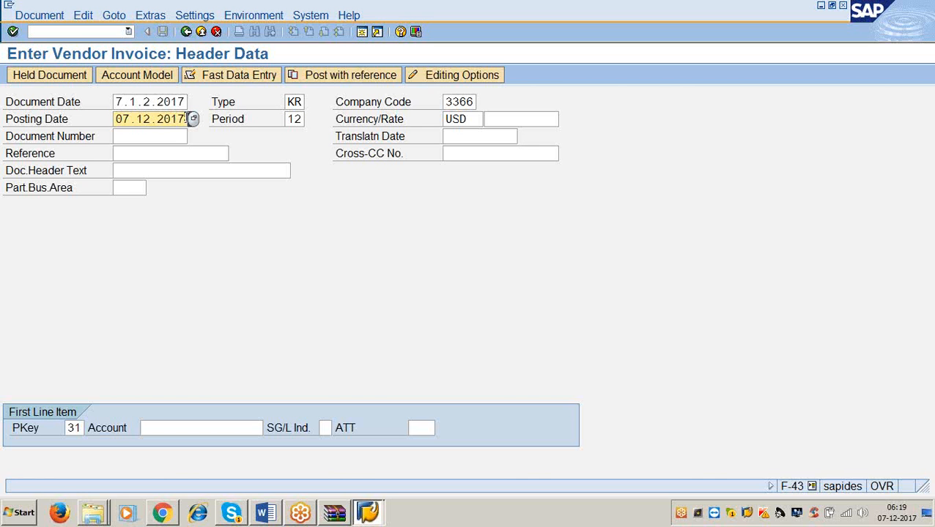
Enter the vendor account number for ratna enterprises limited in the first line item with posting key 31.
{"action": "key", "text": "Tab"}
{"action": "key", "text": "Tab"}
{"action": "key", "text": "Tab"}
{"action": "key", "text": "Tab"}
{"action": "key", "text": "Tab"}
{"action": "key", "text": "Tab"}
{"action": "key", "text": "Tab"}
{"action": "key", "text": "Tab"}
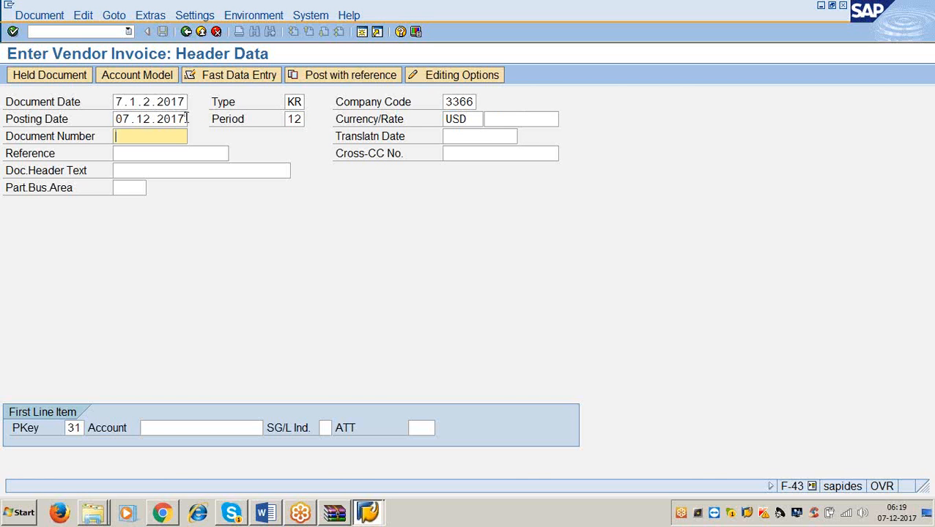
{"action": "key", "text": "Tab"}
{"action": "key", "text": "Tab"}
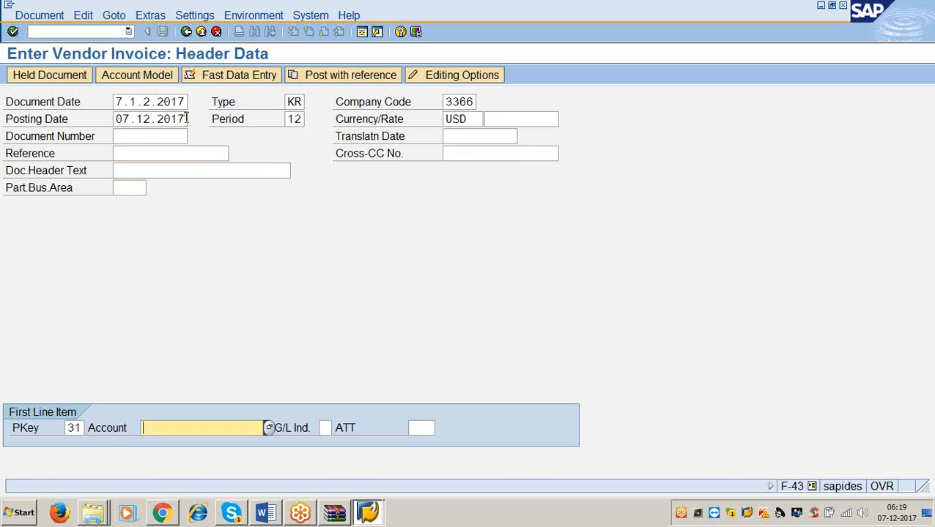
{"action": "type", "text": "100501"}
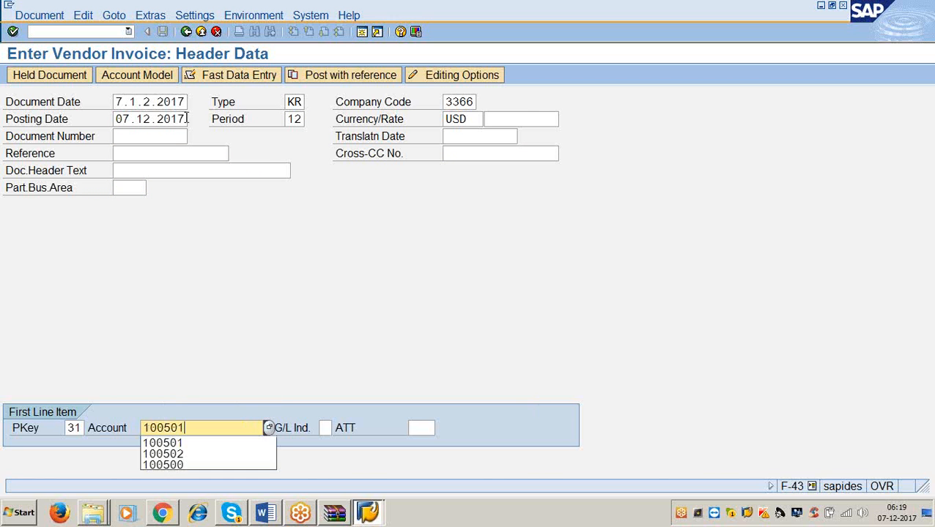
{"action": "key", "text": "Return"}
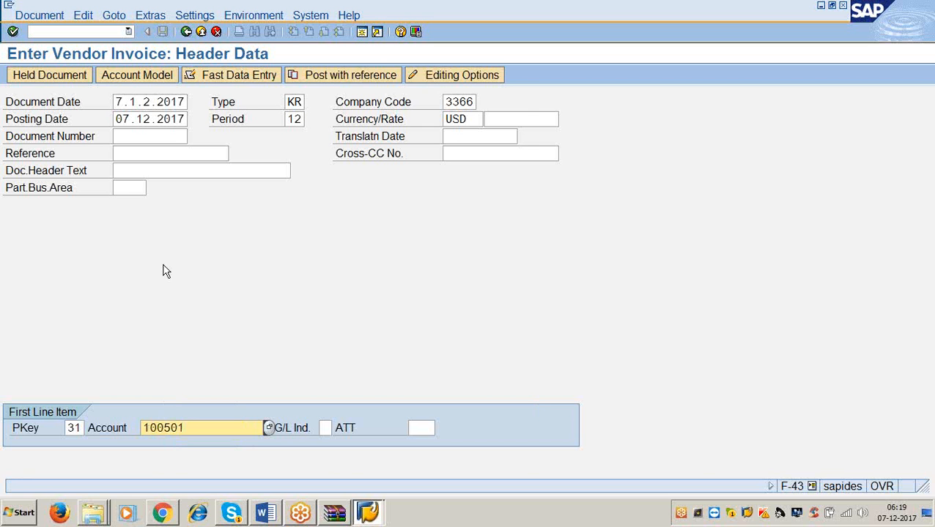
Correct the document date to 7.12.2017 and continue to the vendor line item.
{"action": "left_click", "coordinate": [142, 104]}
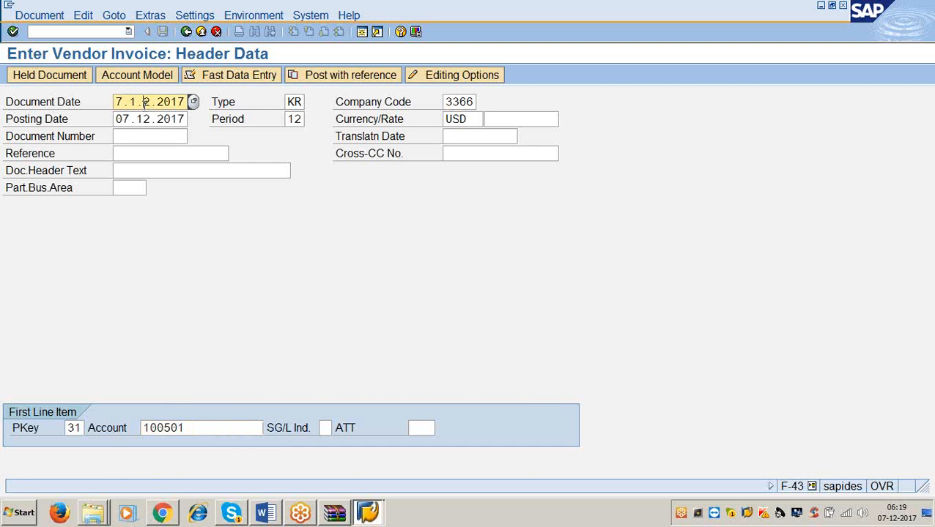
{"action": "key", "text": "BackSpace"}
{"action": "left_click", "coordinate": [202, 418]}
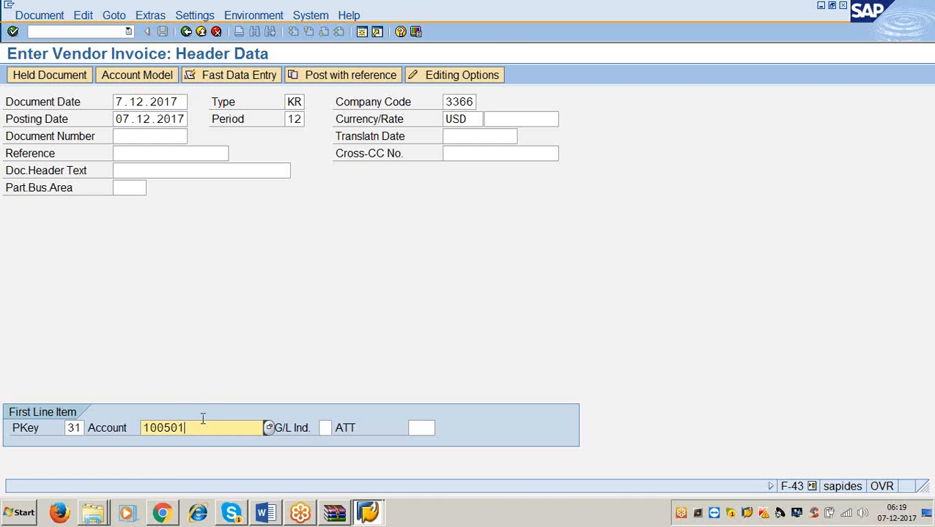
{"action": "key", "text": "Return"}
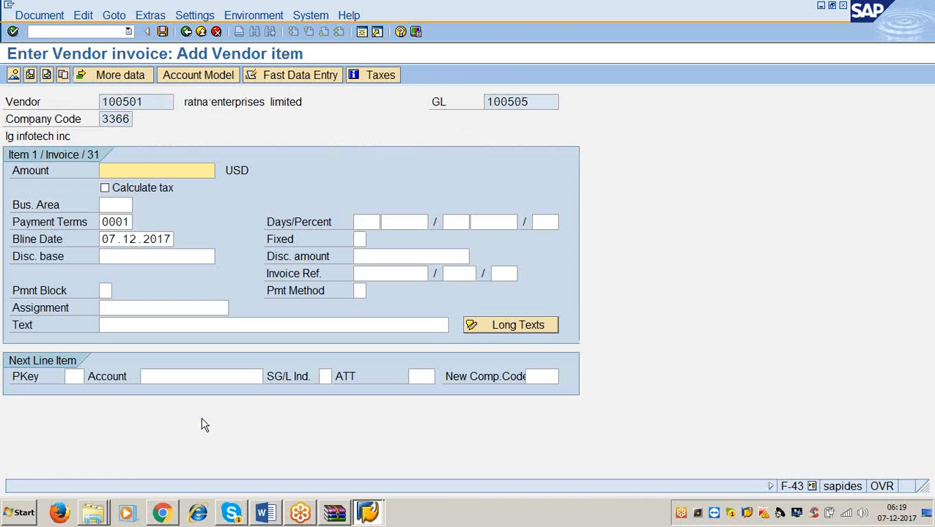
Set the vendor item's amount to 10000 USD and its business area to 3366.
{"action": "type", "text": "10000"}
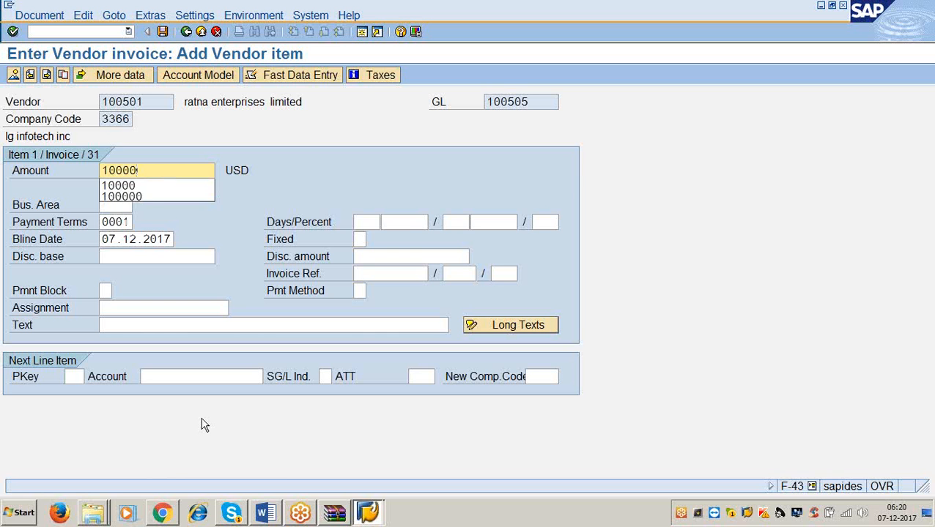
{"action": "key", "text": "Tab"}
{"action": "key", "text": "Tab"}
{"action": "type", "text": "00"}
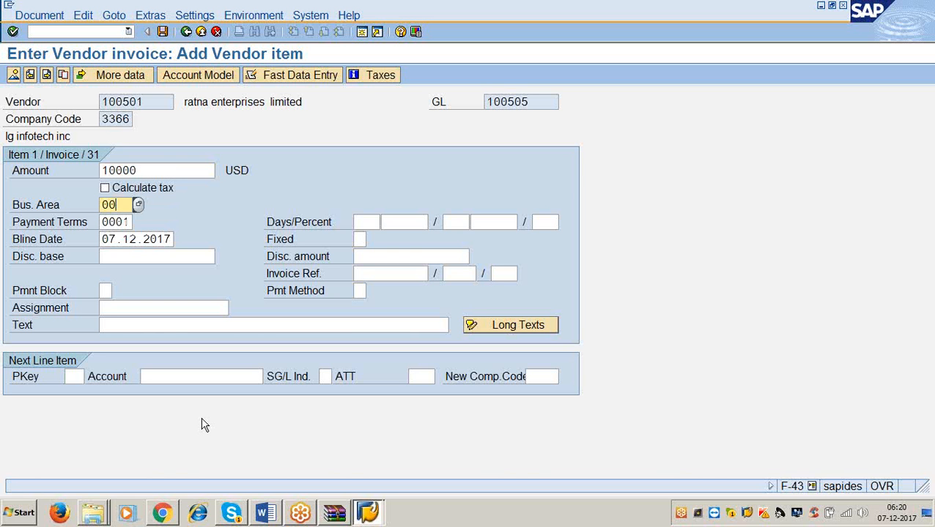
{"action": "type", "text": "1"}
{"action": "key", "text": "BackSpace"}
{"action": "key", "text": "BackSpace"}
{"action": "key", "text": "BackSpace"}
{"action": "type", "text": "336"}
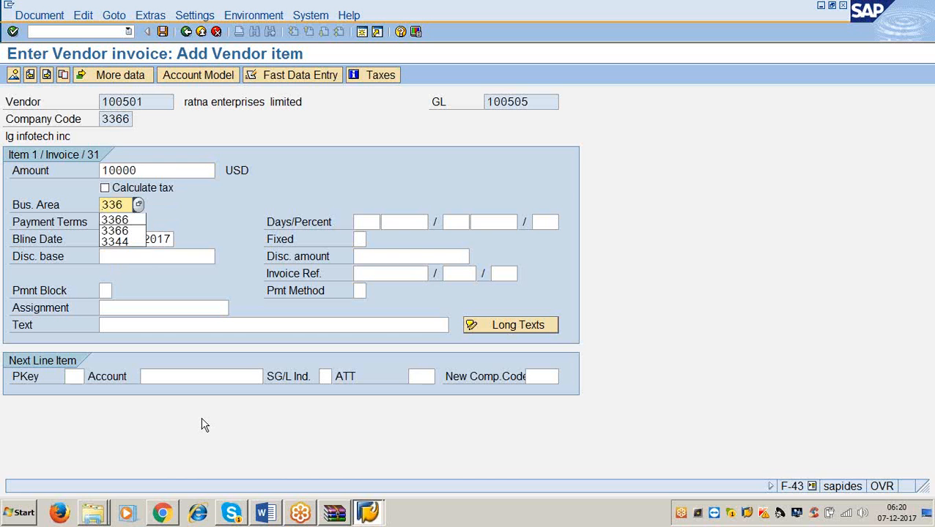
{"action": "type", "text": "6"}
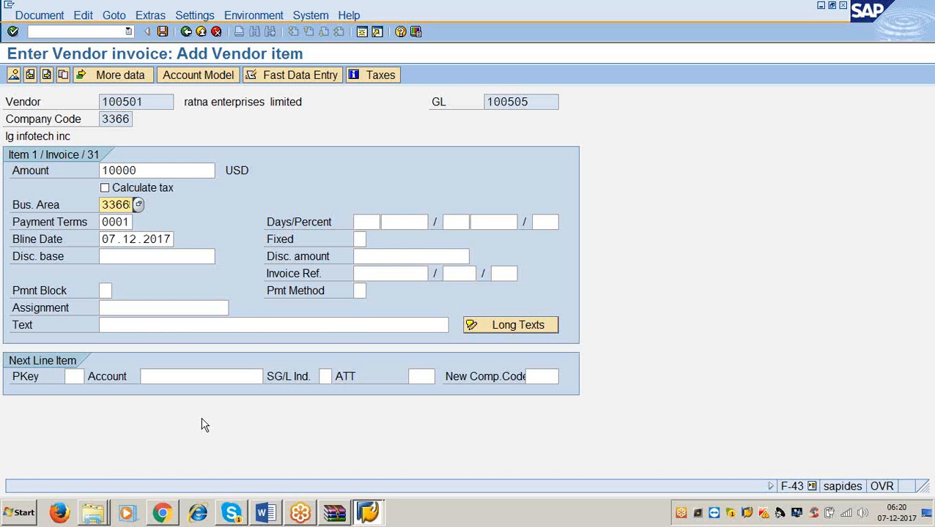
Replace the vendor item's payment terms with 3366.
{"action": "left_click", "coordinate": [132, 221]}
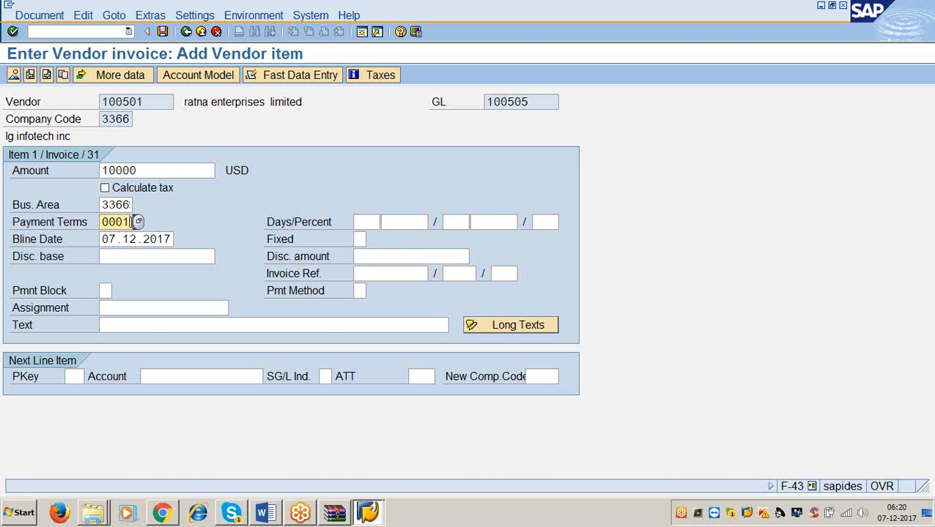
{"action": "left_click_drag", "start_coordinate": [158, 102], "coordinate": [71, 111]}
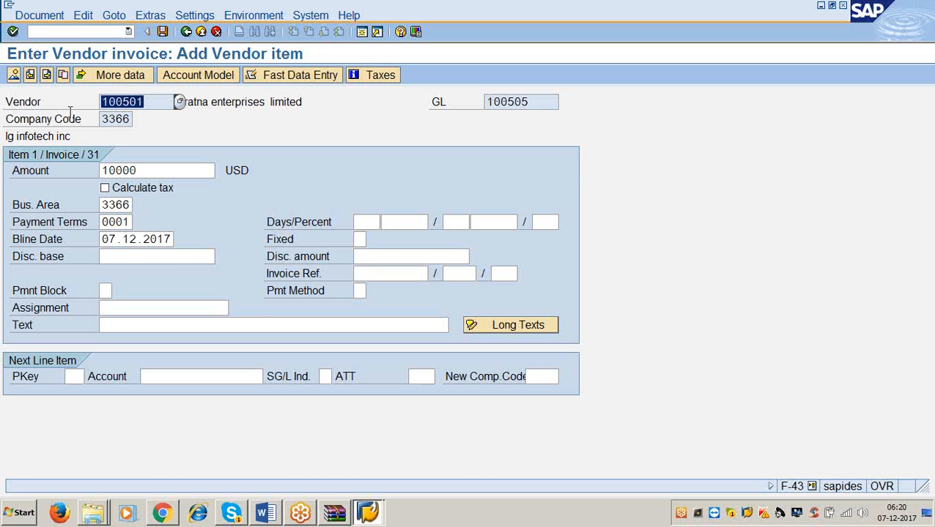
{"action": "left_click", "coordinate": [129, 220]}
{"action": "left_click_drag", "start_coordinate": [129, 220], "coordinate": [100, 222]}
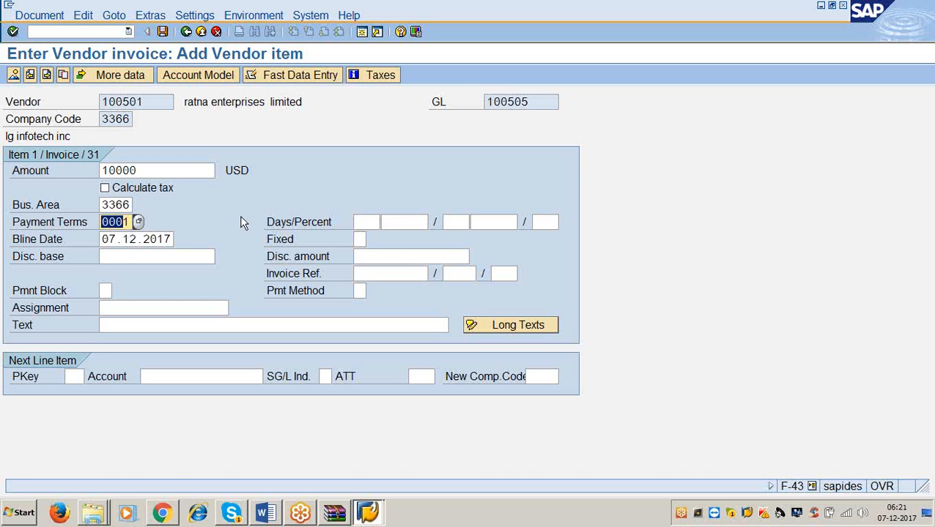
{"action": "left_click", "coordinate": [128, 222]}
{"action": "key", "text": "BackSpace"}
{"action": "key", "text": "BackSpace"}
{"action": "key", "text": "BackSpace"}
{"action": "key", "text": "BackSpace"}
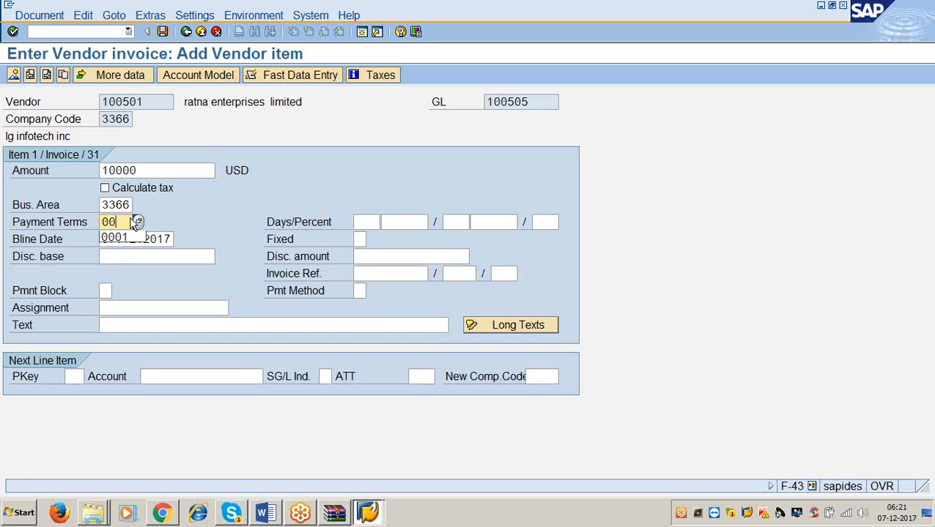
{"action": "type", "text": "3366"}
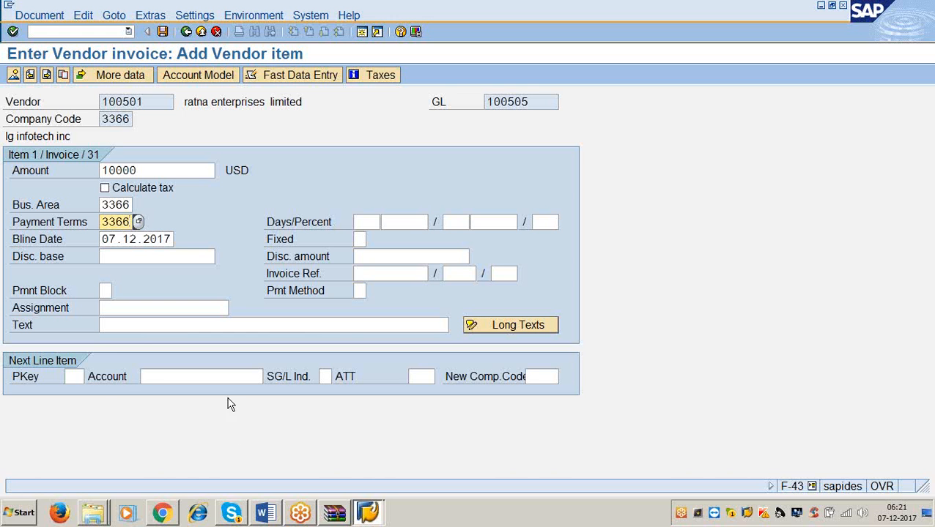
Enter "being goods purcahsed" as the vendor item's text.
{"action": "left_click", "coordinate": [136, 326]}
{"action": "type", "text": "bei"}
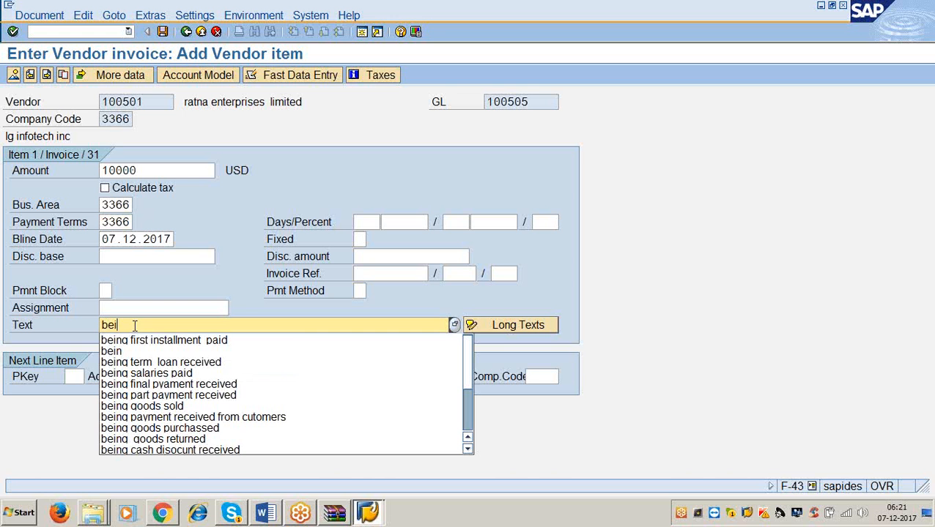
{"action": "type", "text": "ng goods u"}
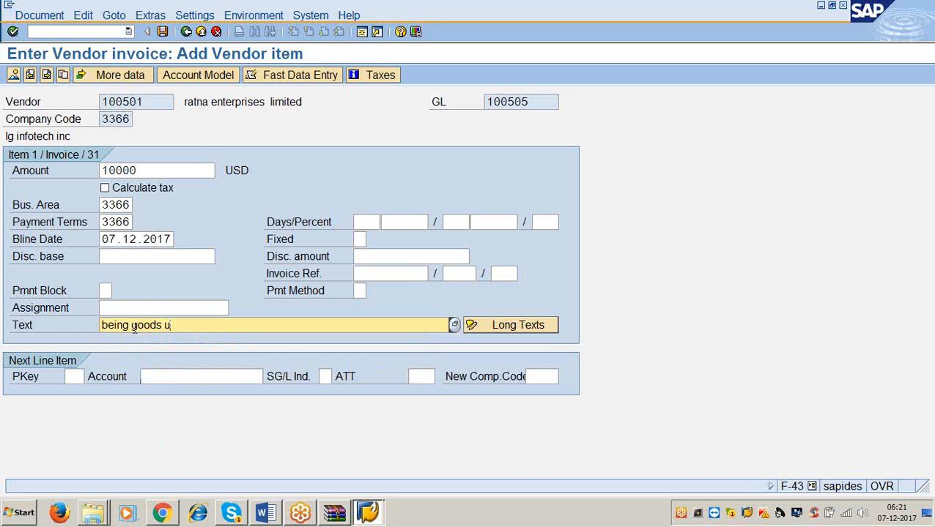
{"action": "key", "text": "BackSpace"}
{"action": "type", "text": "purcahsed"}
Set up the next line item with posting key 40 and G/L account 200120, and submit the vendor item.
{"action": "left_click", "coordinate": [72, 377]}
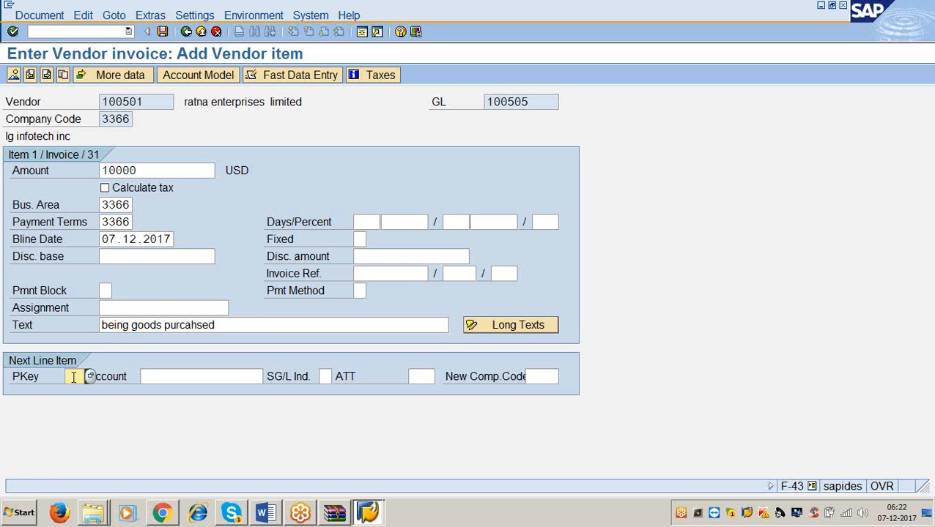
{"action": "type", "text": "40"}
{"action": "key", "text": "Tab"}
{"action": "type", "text": "200120"}
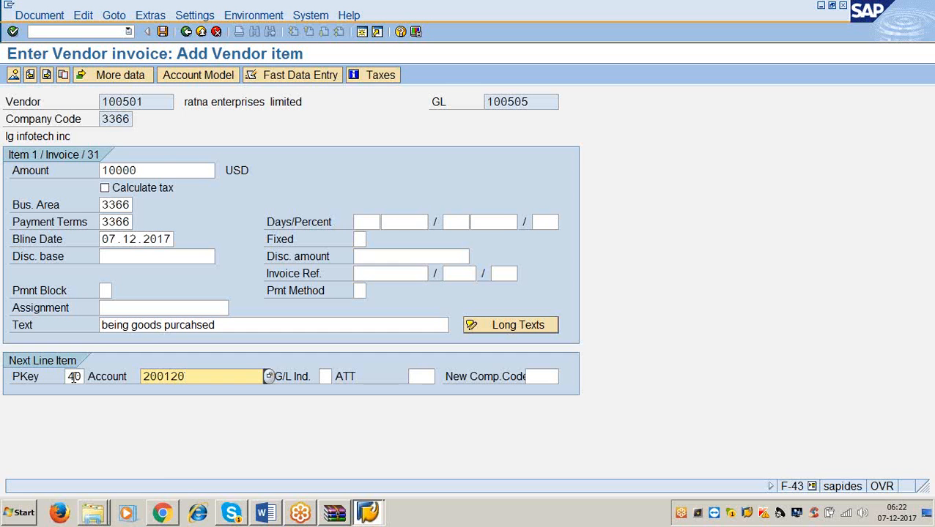
{"action": "key", "text": "Return"}
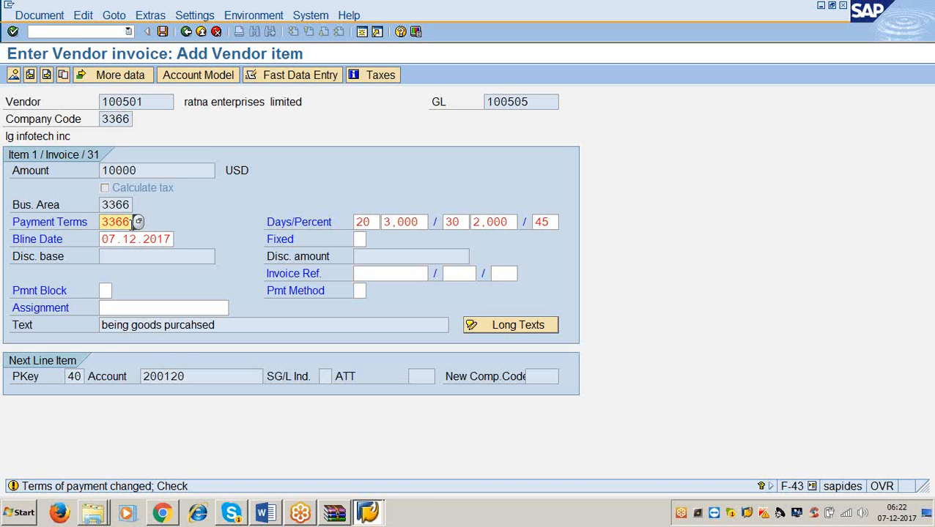
Switch to the ACCOUNTS PAYABLE Word document and add the line "Ignore the warning message" below the Step 4 posting key and vendor number line.
{"action": "left_click", "coordinate": [265, 513]}
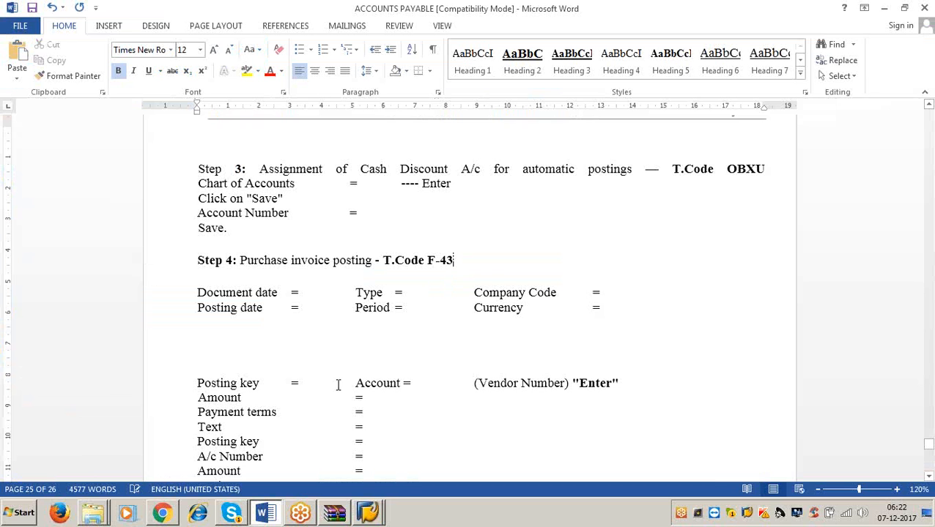
{"action": "left_click", "coordinate": [627, 382]}
{"action": "key", "text": "Return"}
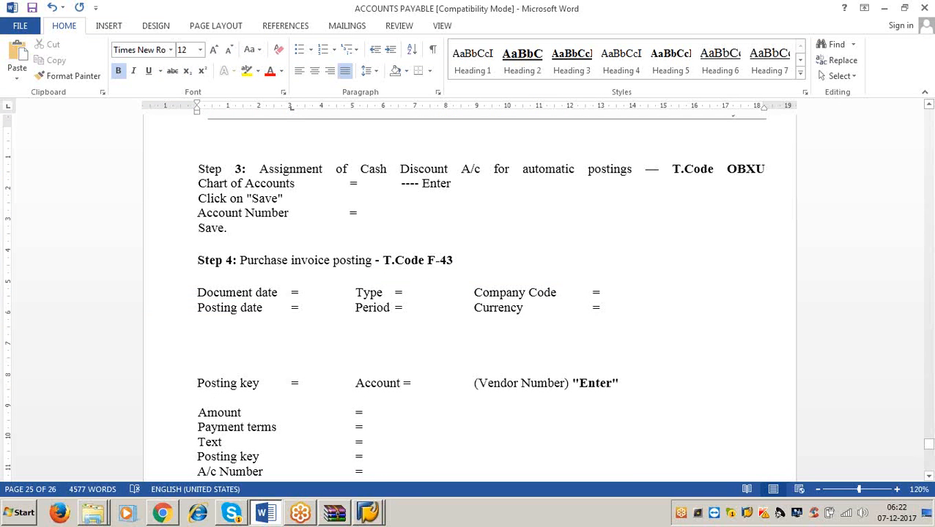
{"action": "type", "text": "ignor"}
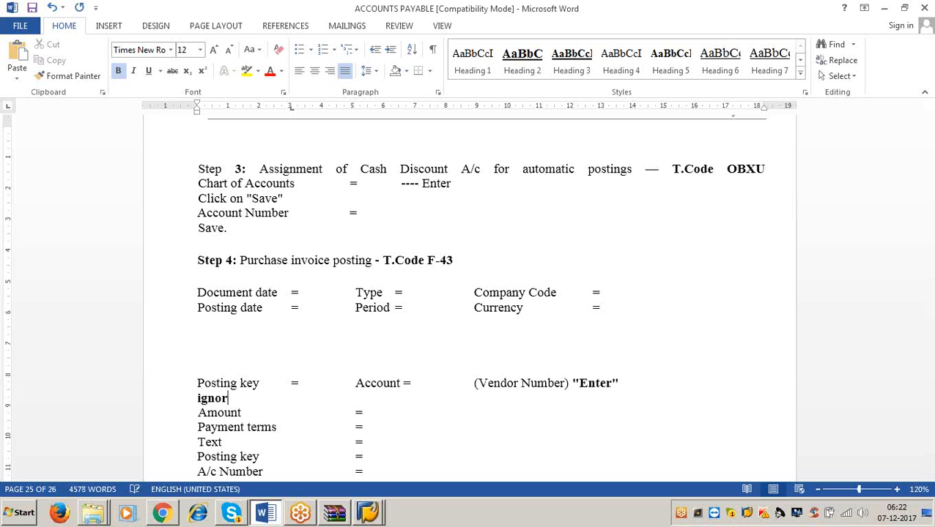
{"action": "type", "text": "e the warning m"}
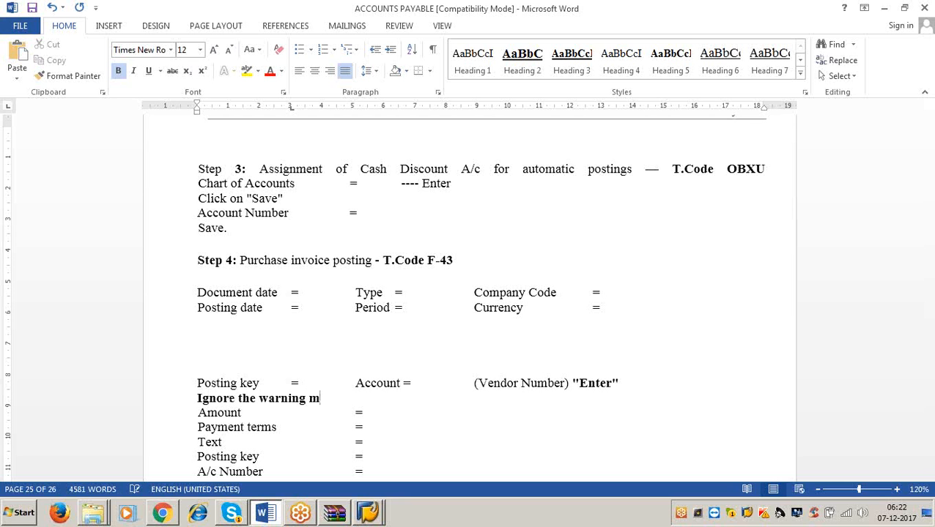
{"action": "key", "text": "BackSpace"}
{"action": "type", "text": "message"}
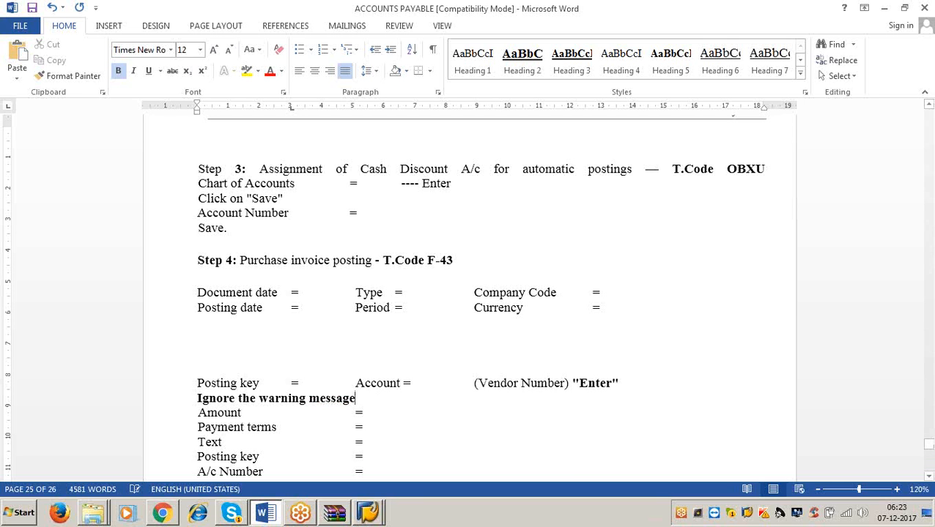
Return to SAP, accept the payment terms warning, and give the G/L item the amount * and business area 3366.
{"action": "left_click", "coordinate": [886, 8]}
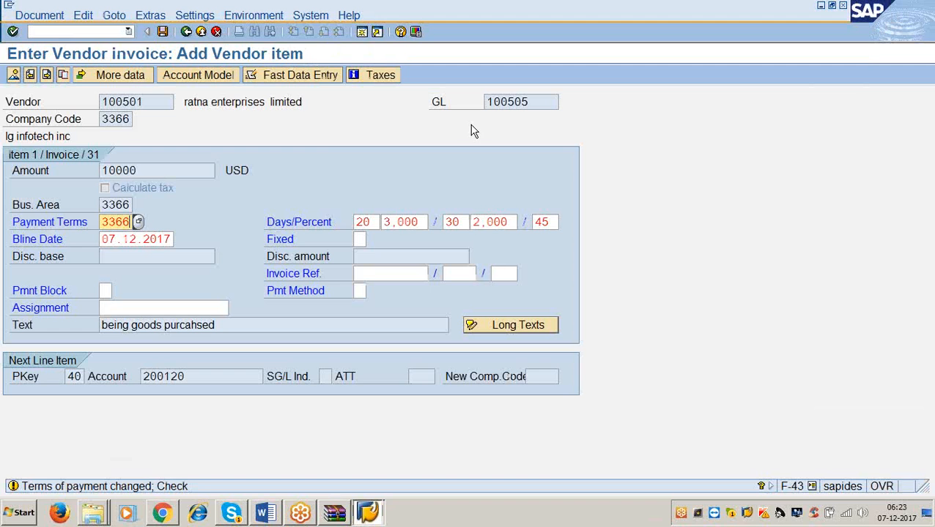
{"action": "key", "text": "Return"}
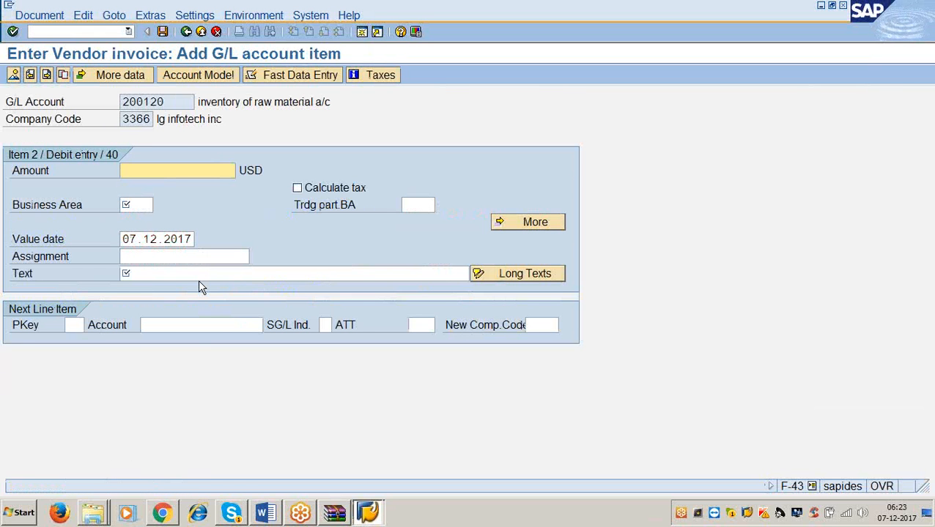
{"action": "type", "text": "*"}
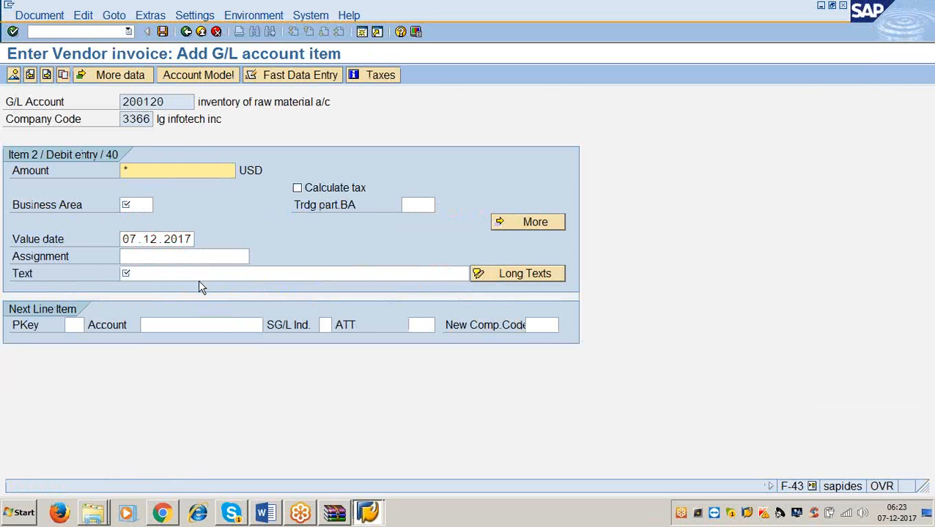
{"action": "key", "text": "Tab"}
{"action": "type", "text": "3366"}
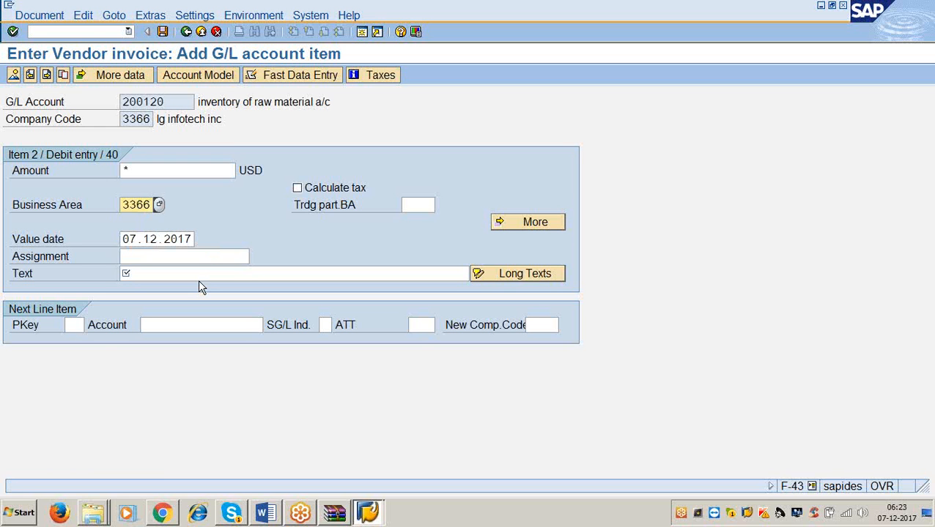
Enter + as the G/L item's text and post the vendor invoice.
{"action": "key", "text": "Tab"}
{"action": "key", "text": "Tab"}
{"action": "key", "text": "Tab"}
{"action": "key", "text": "Tab"}
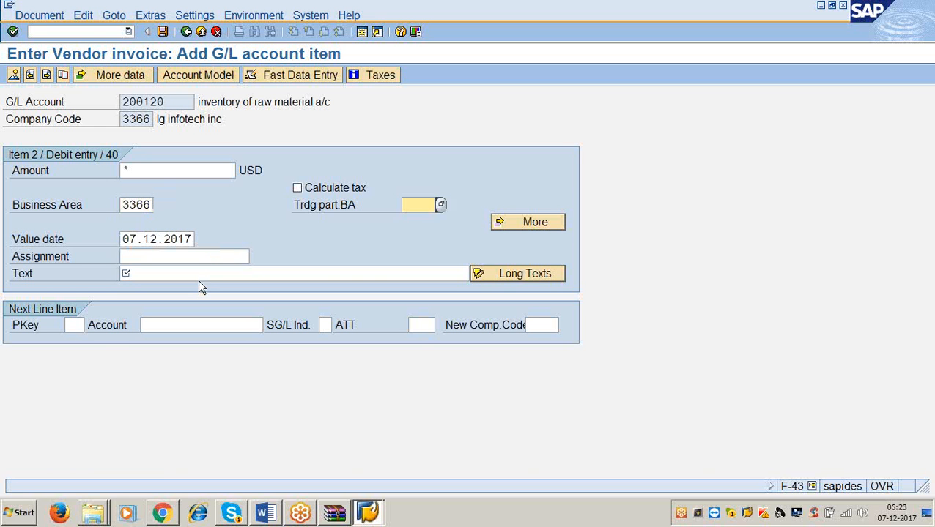
{"action": "type", "text": "+"}
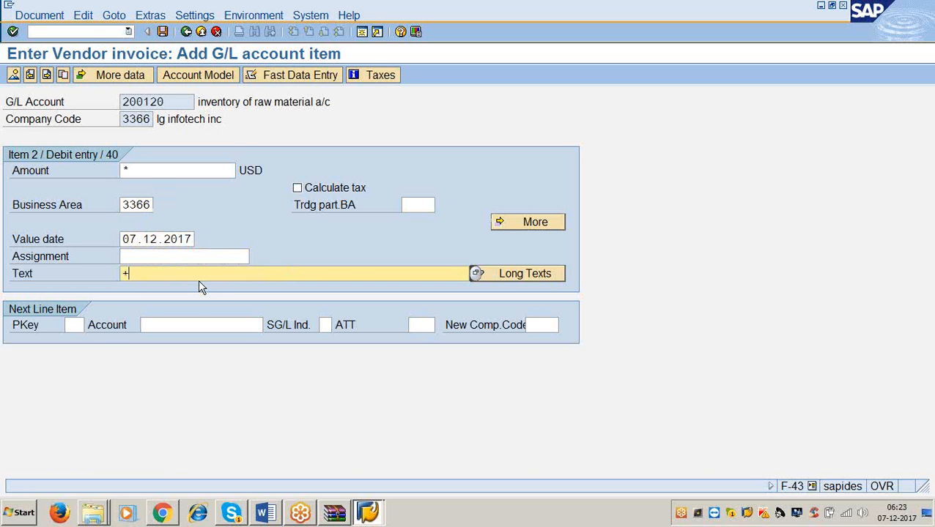
{"action": "left_click", "coordinate": [162, 31]}
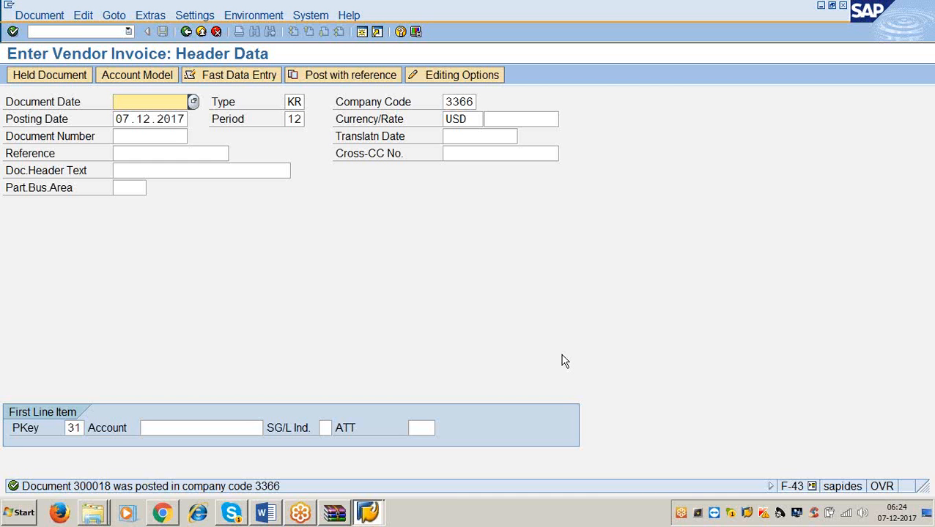
Consult Step 5 of the ACCOUNTS PAYABLE Word document and open transaction F-53 in SAP with /nf-53.
{"action": "left_click", "coordinate": [265, 512]}
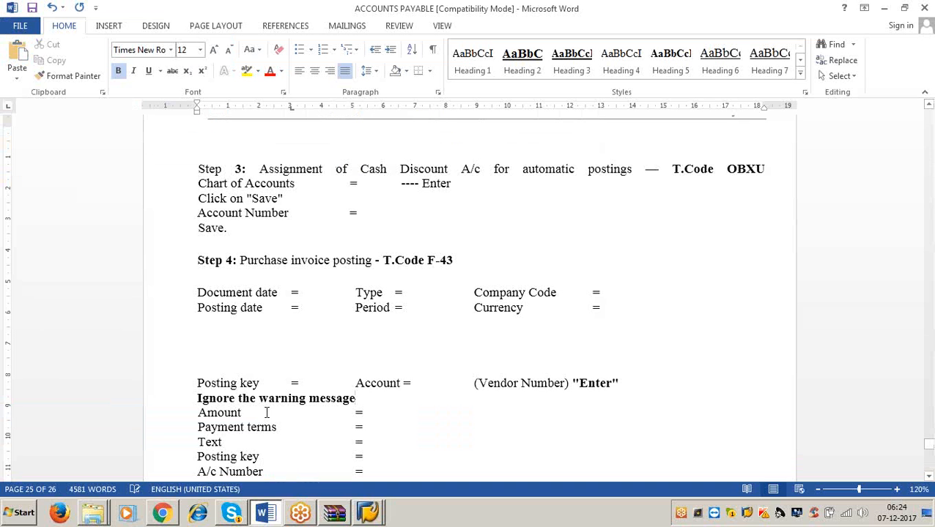
{"action": "scroll", "coordinate": [266, 413], "scroll_direction": "down", "scroll_amount": 6}
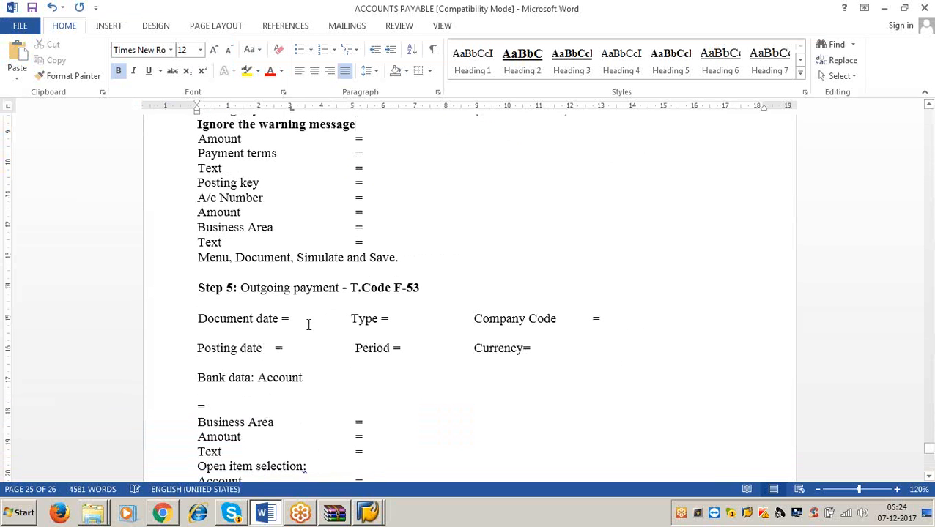
{"action": "left_click", "coordinate": [426, 293]}
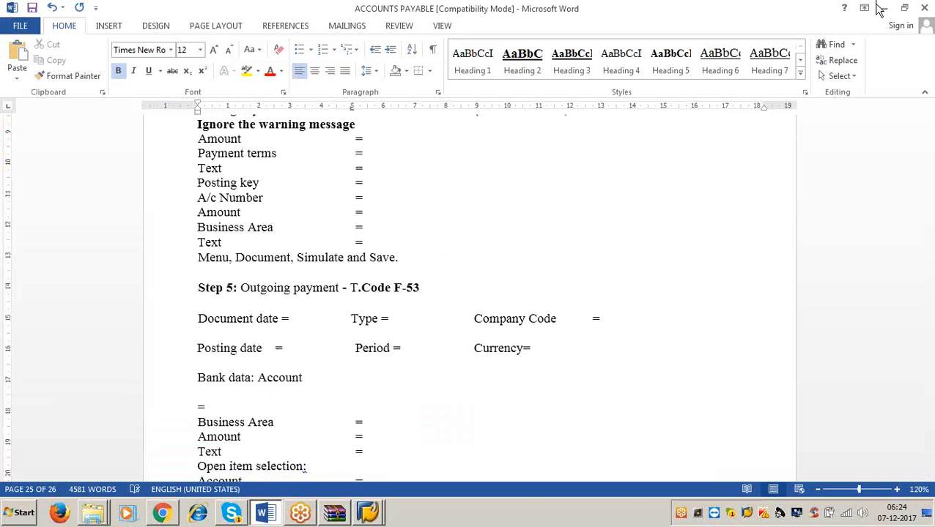
{"action": "left_click", "coordinate": [882, 8]}
{"action": "left_click", "coordinate": [35, 32]}
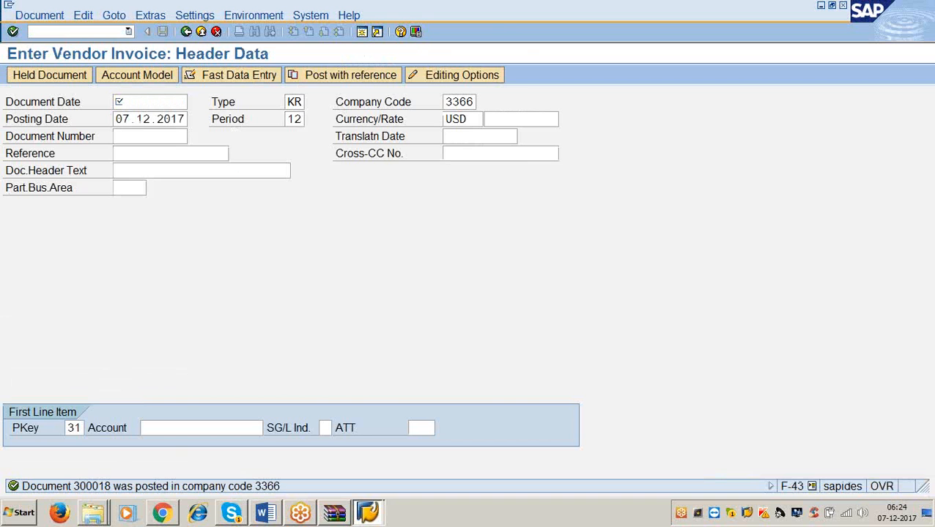
{"action": "type", "text": "/nf-53"}
{"action": "key", "text": "Return"}
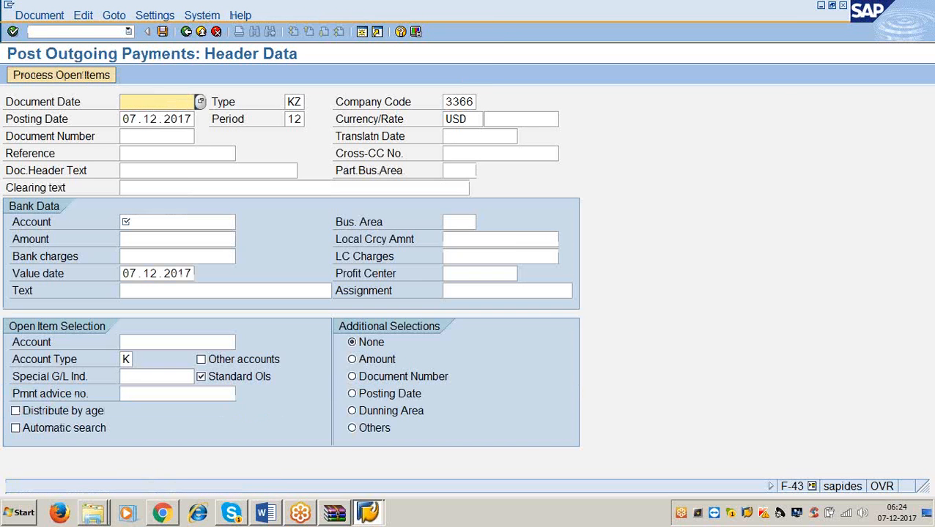
Set the payment's document date to 7.12.2017 and its bank data to account 200101 with business area 3366.
{"action": "type", "text": "7"}
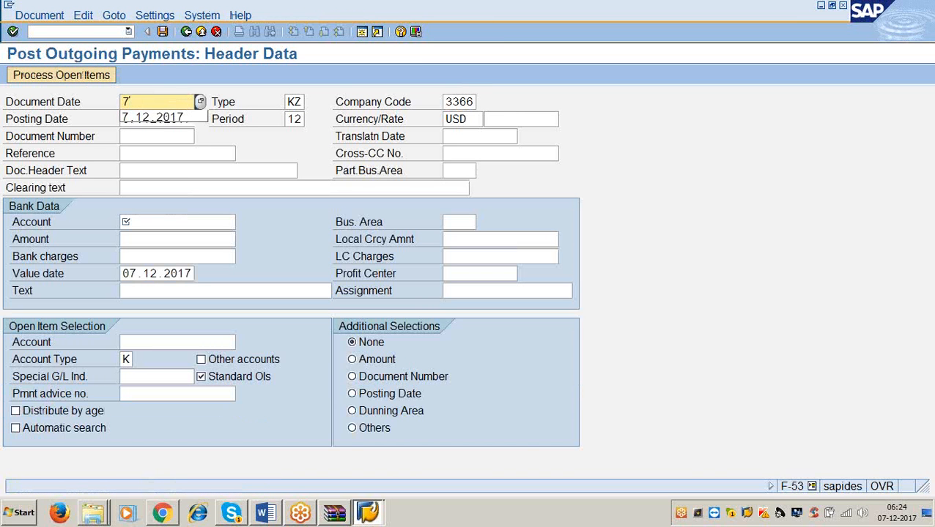
{"action": "key", "text": "Down"}
{"action": "key", "text": "Return"}
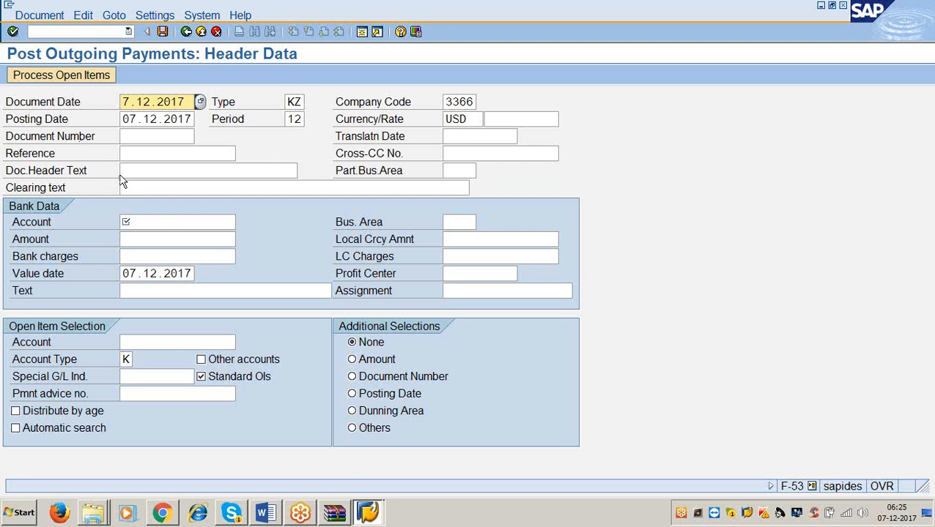
{"action": "left_click", "coordinate": [158, 221]}
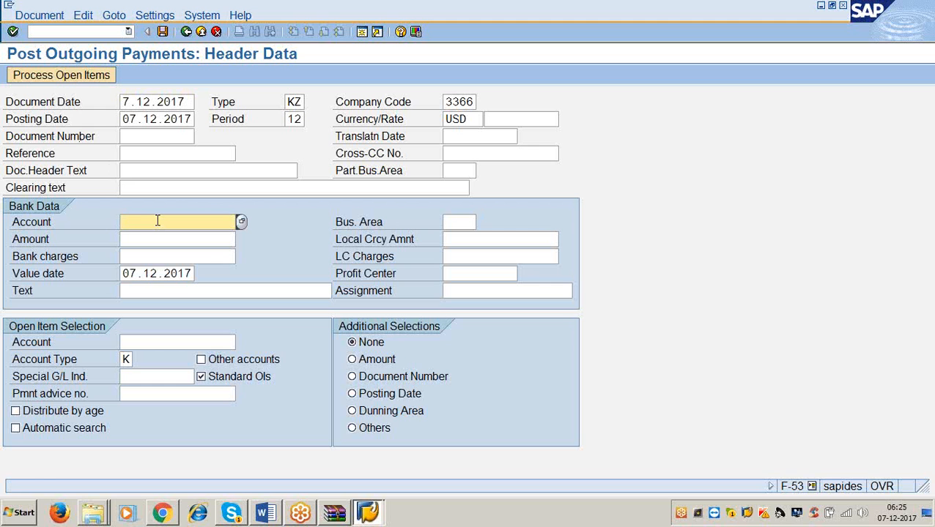
{"action": "type", "text": "20001"}
{"action": "key", "text": "BackSpace"}
{"action": "key", "text": "BackSpace"}
{"action": "type", "text": "100"}
{"action": "key", "text": "Tab"}
{"action": "type", "text": "336"}
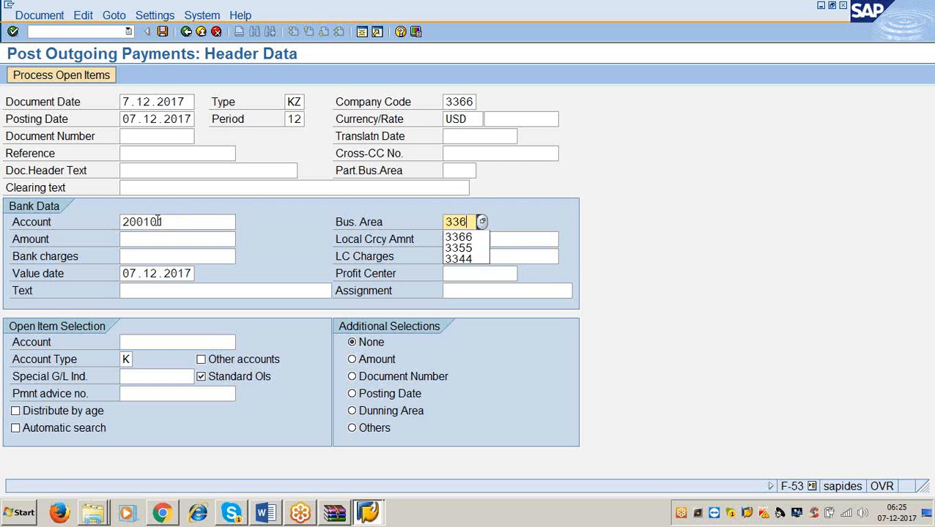
{"action": "type", "text": "6"}
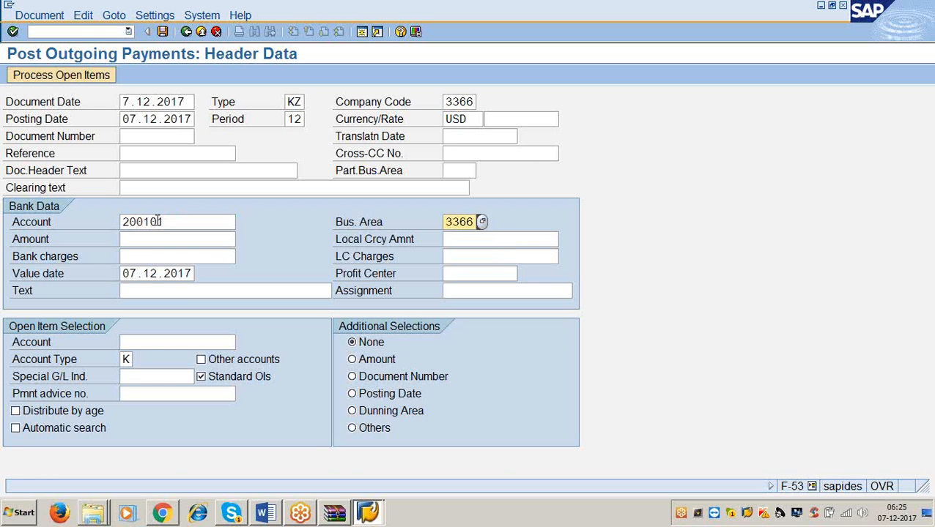
Set the bank data amount to 9700 and its text to "being payment to vendor".
{"action": "left_click", "coordinate": [154, 239]}
{"action": "type", "text": "97"}
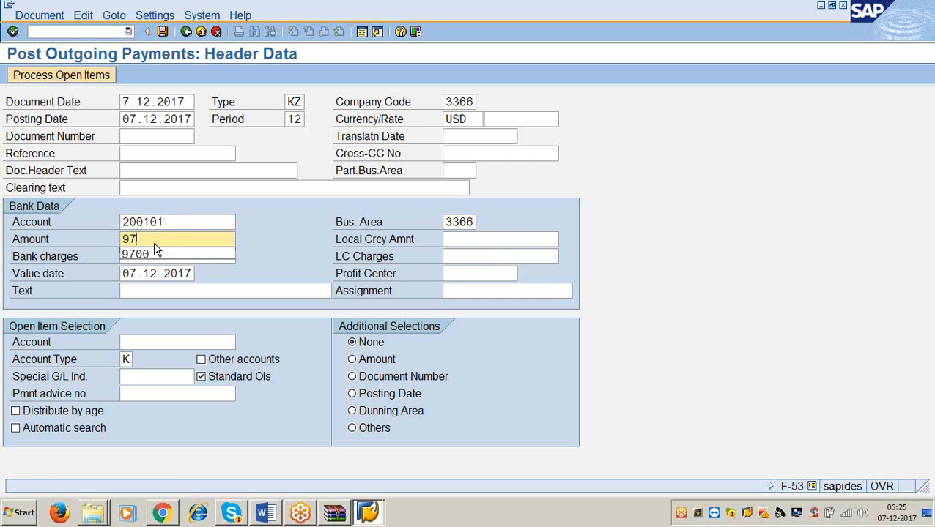
{"action": "type", "text": "00"}
{"action": "left_click", "coordinate": [140, 290]}
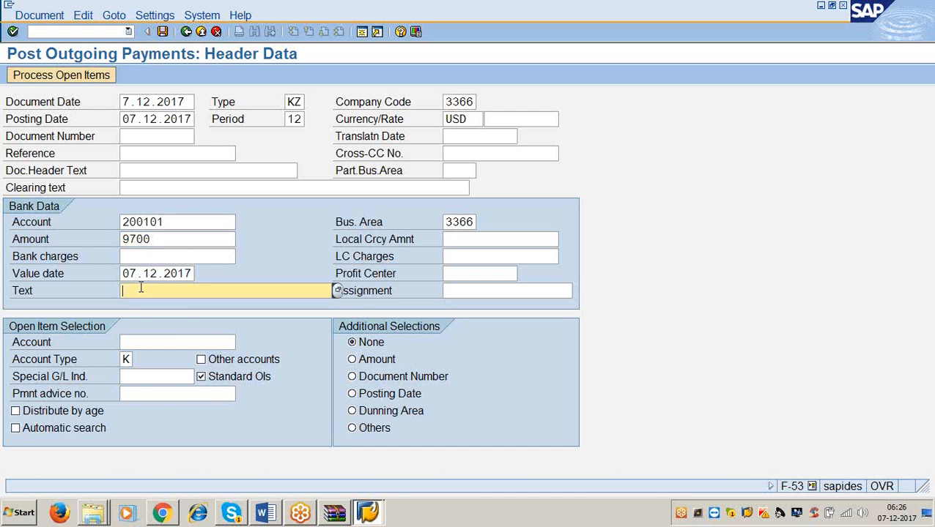
{"action": "type", "text": "beipng"}
{"action": "key", "text": "BackSpace"}
{"action": "key", "text": "BackSpace"}
{"action": "key", "text": "BackSpace"}
{"action": "type", "text": "n"}
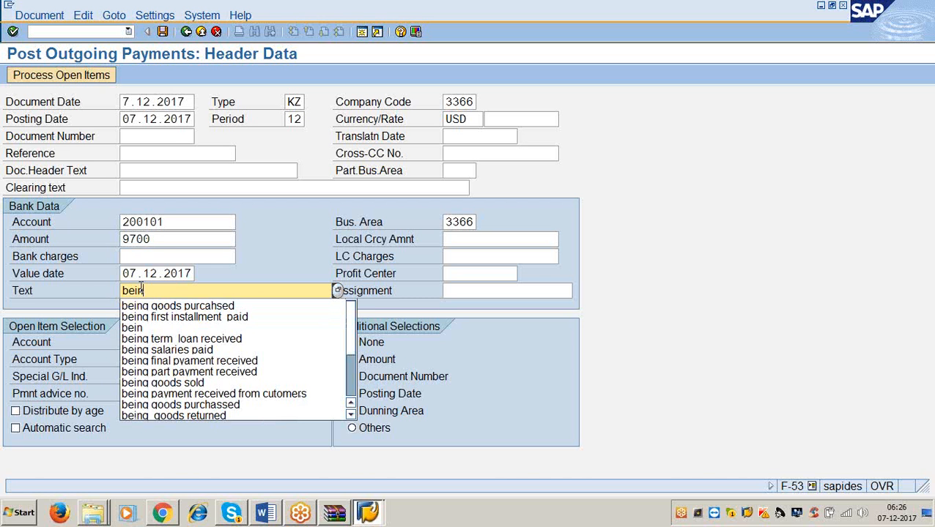
{"action": "type", "text": "g paymen"}
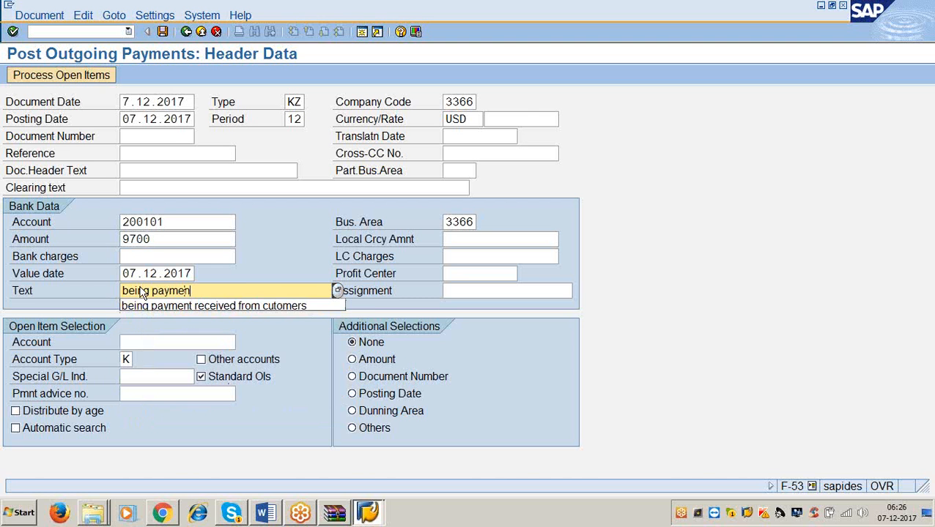
{"action": "type", "text": "t to vendor"}
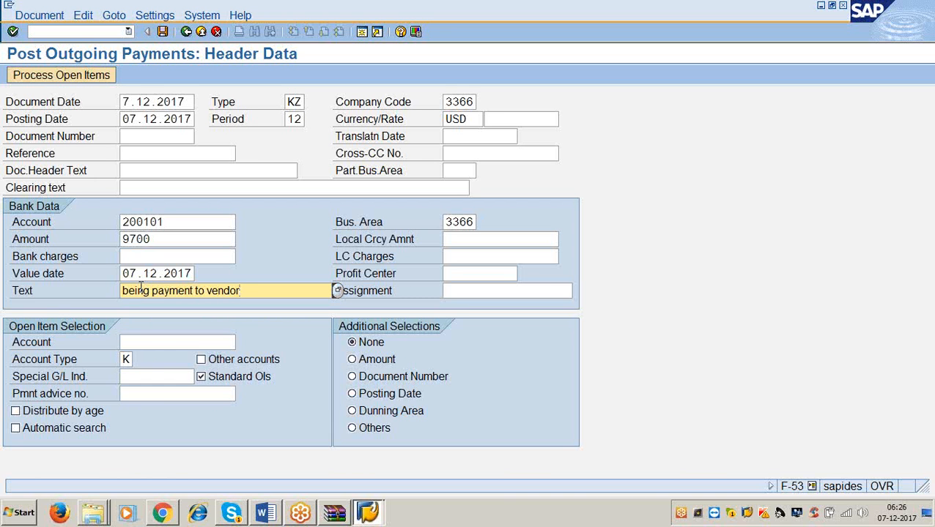
Enter the vendor's account number under the open item selection and process the open items.
{"action": "left_click", "coordinate": [150, 341]}
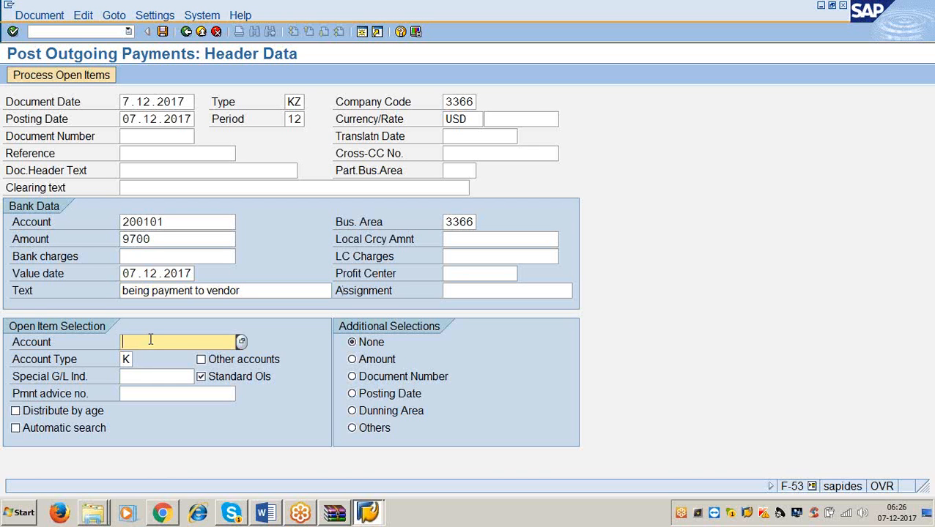
{"action": "type", "text": "100501"}
{"action": "left_click", "coordinate": [63, 76]}
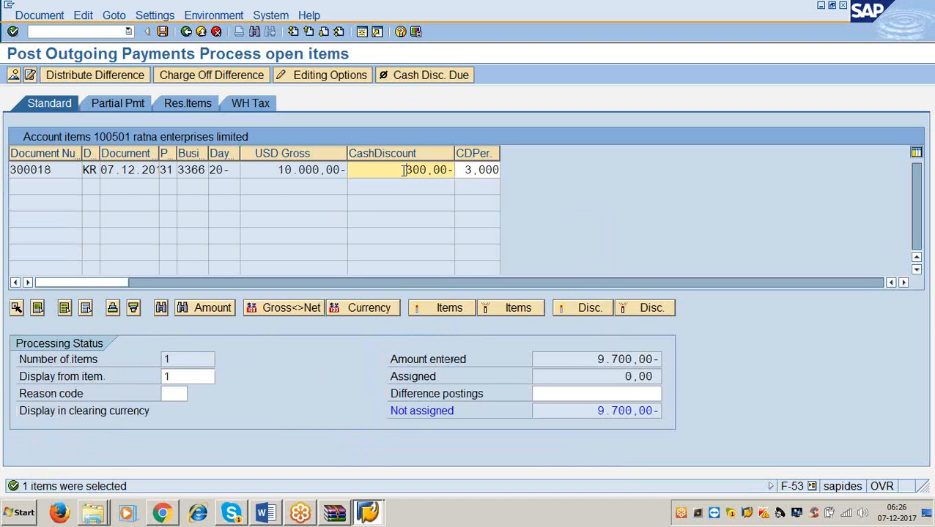
Compare the open invoice's cash discount and gross amount with the payment amount entered.
{"action": "left_click_drag", "start_coordinate": [402, 170], "coordinate": [464, 183]}
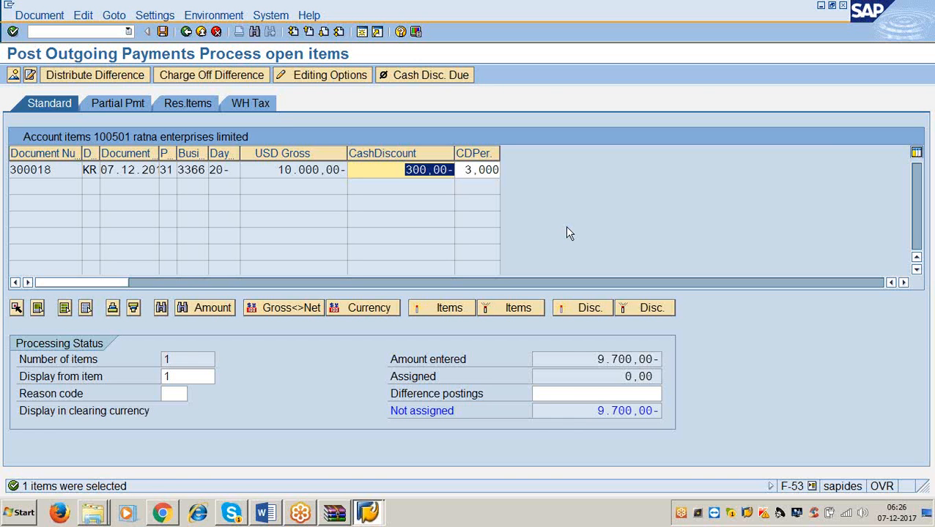
{"action": "left_click", "coordinate": [599, 359]}
{"action": "left_click_drag", "start_coordinate": [599, 359], "coordinate": [670, 357]}
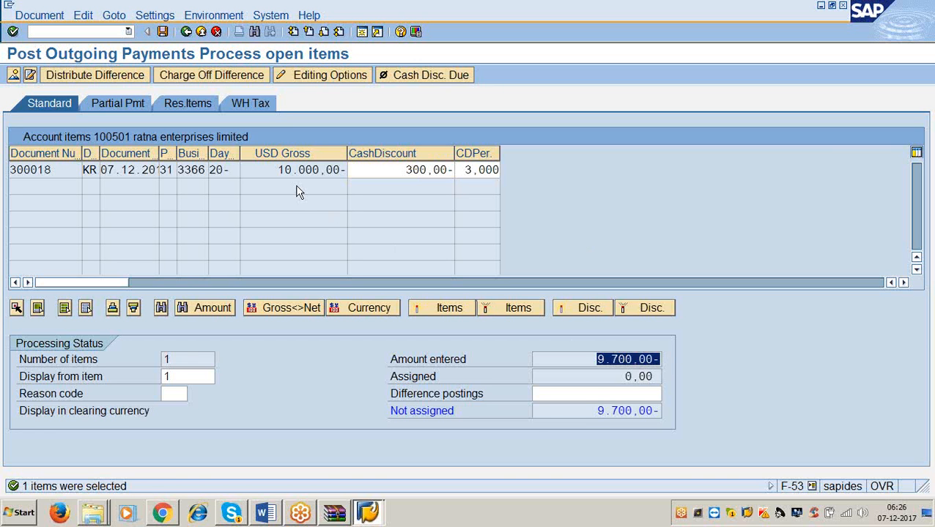
{"action": "left_click_drag", "start_coordinate": [280, 169], "coordinate": [361, 183]}
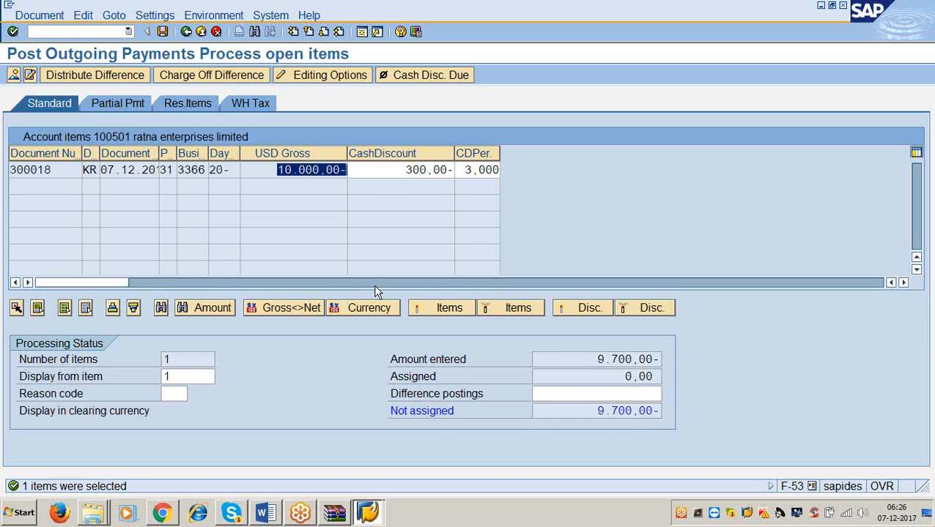
{"action": "left_click", "coordinate": [592, 360]}
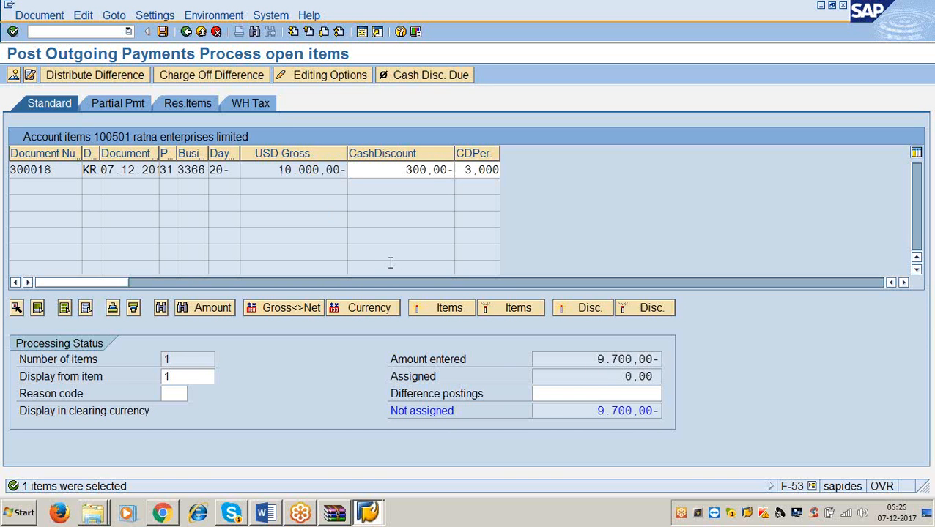
Try assigning the payment to the open invoice, check the not assigned amount, and deactivate the item again.
{"action": "double_click", "coordinate": [272, 172]}
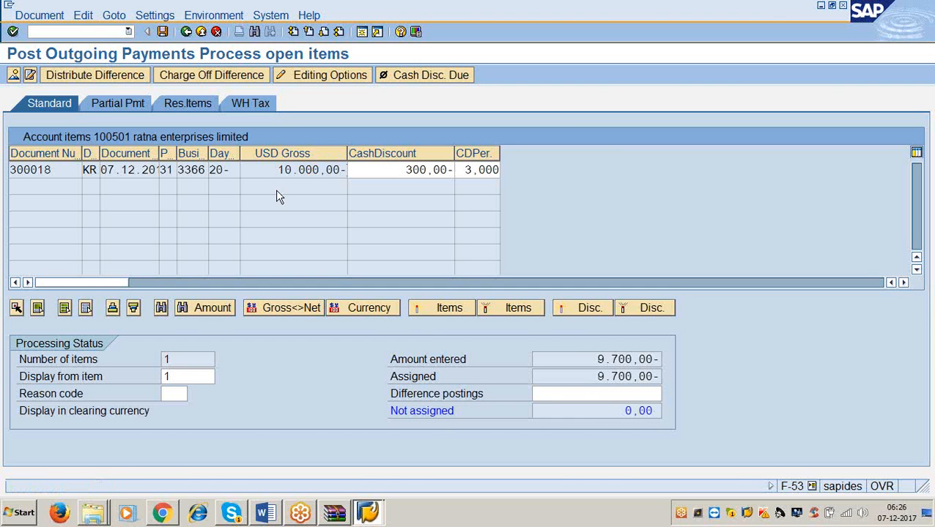
{"action": "left_click_drag", "start_coordinate": [625, 413], "coordinate": [686, 419]}
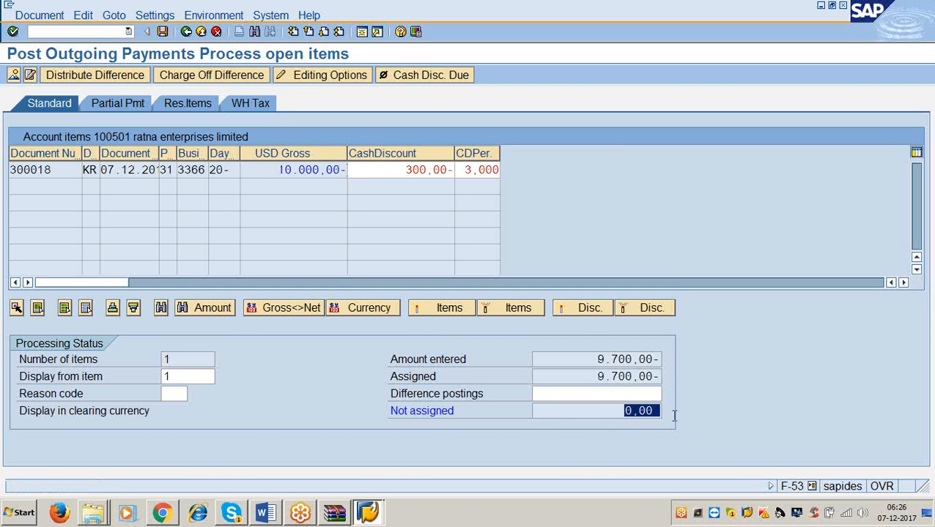
{"action": "left_click", "coordinate": [587, 360]}
{"action": "double_click", "coordinate": [264, 168]}
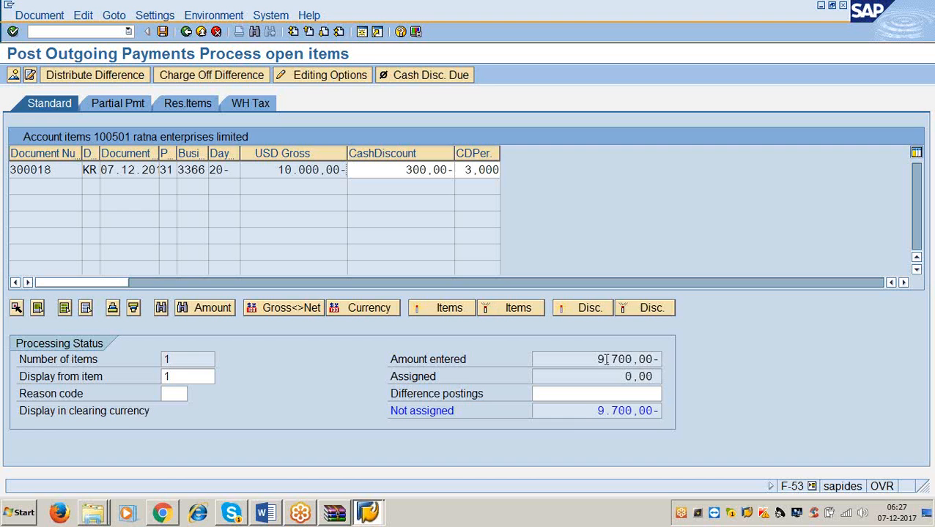
{"action": "left_click_drag", "start_coordinate": [600, 359], "coordinate": [665, 360]}
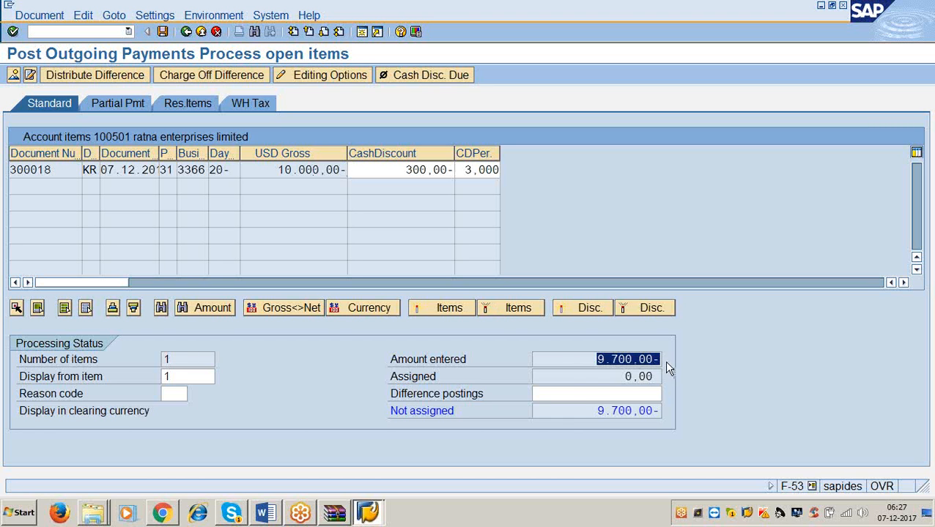
{"action": "left_click", "coordinate": [567, 358]}
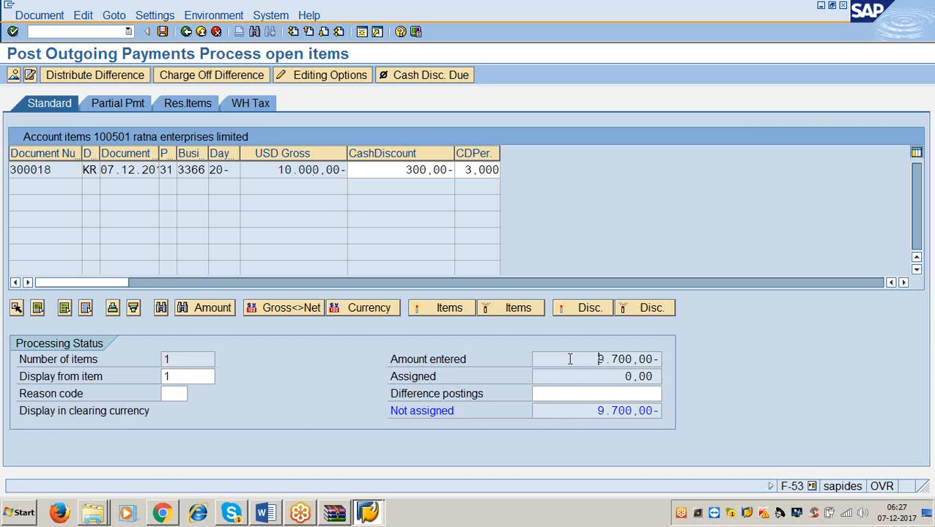
Activate the open invoice by its gross amount, save the payment, and examine the marked cash discount line item.
{"action": "double_click", "coordinate": [274, 169]}
{"action": "left_click", "coordinate": [162, 32]}
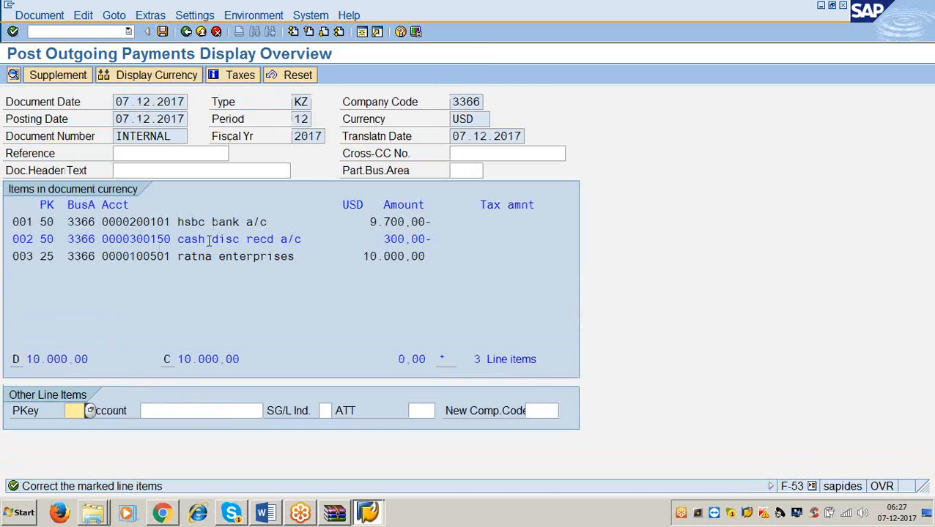
{"action": "left_click", "coordinate": [175, 238]}
{"action": "left_click_drag", "start_coordinate": [220, 244], "coordinate": [450, 239]}
{"action": "left_click", "coordinate": [451, 293]}
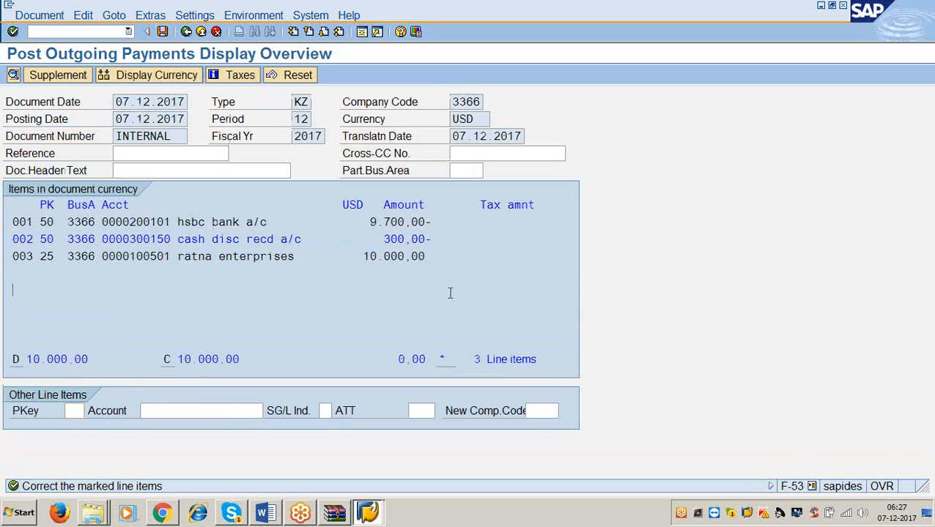
Enter the text "being cash discount received" on the marked cash discount line item and post the payment.
{"action": "double_click", "coordinate": [273, 239]}
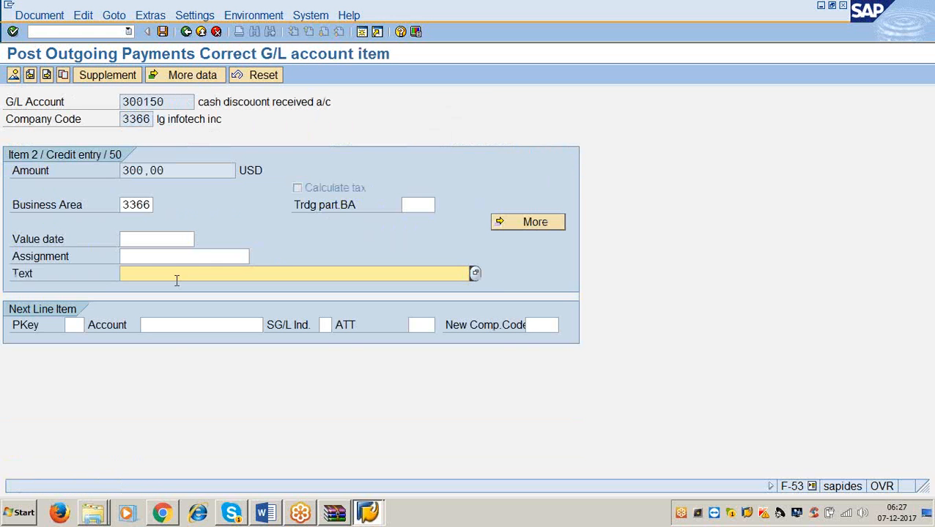
{"action": "type", "text": "being cash dis"}
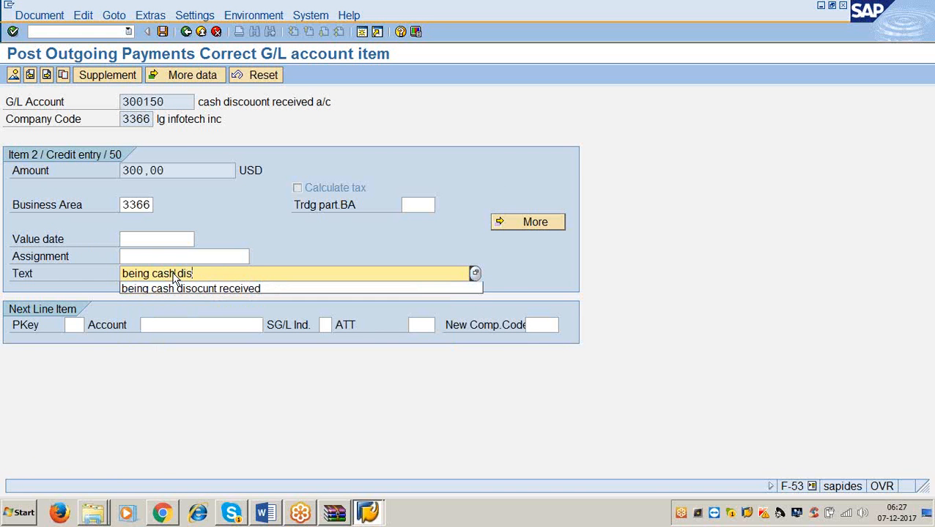
{"action": "type", "text": "count received"}
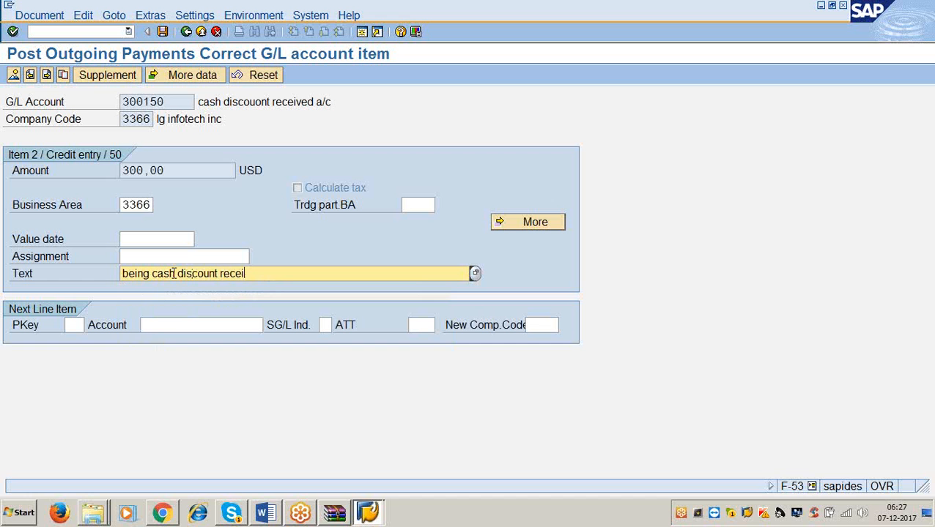
{"action": "left_click", "coordinate": [164, 32]}
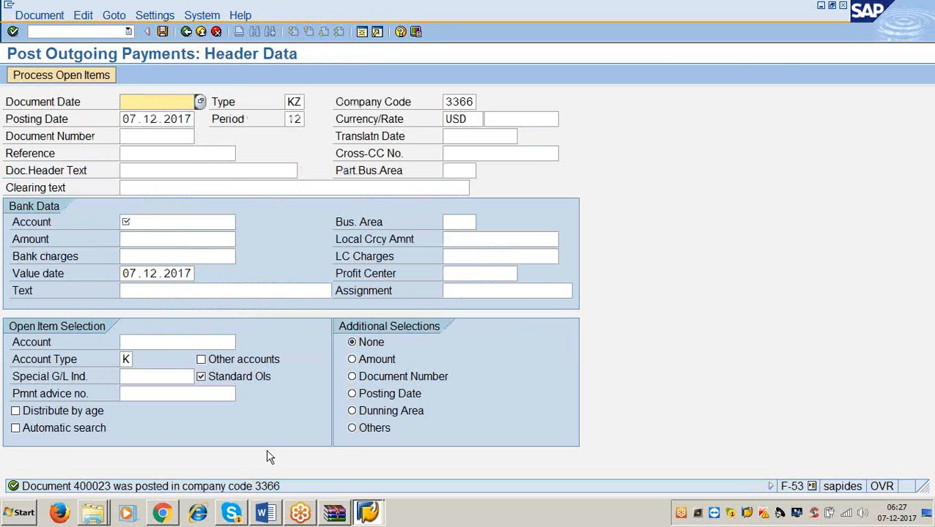
Switch to the Accounts Payable notes in Word and move the Purchase Returns (Vendor Credit Memo) heading onto the next page.
{"action": "left_click", "coordinate": [265, 513]}
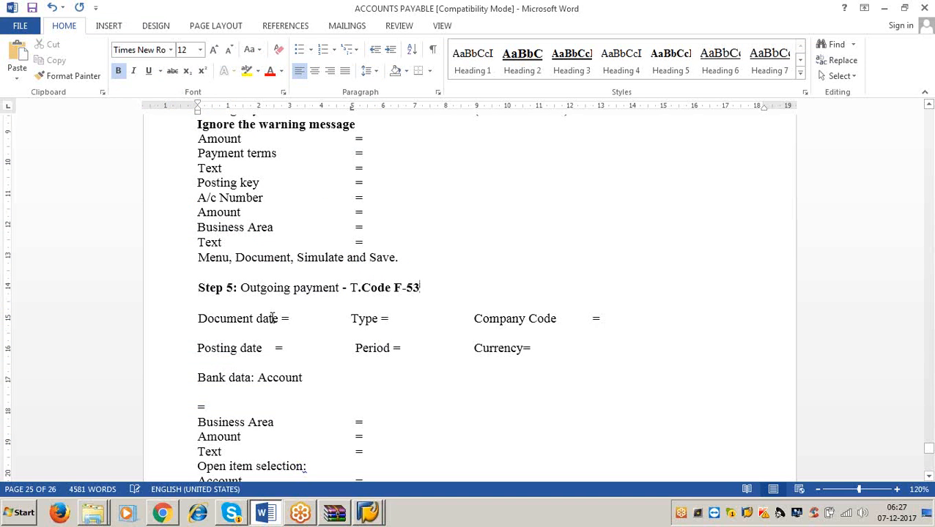
{"action": "scroll", "coordinate": [273, 319], "scroll_direction": "down", "scroll_amount": 8}
{"action": "scroll", "coordinate": [272, 325], "scroll_direction": "down", "scroll_amount": 3}
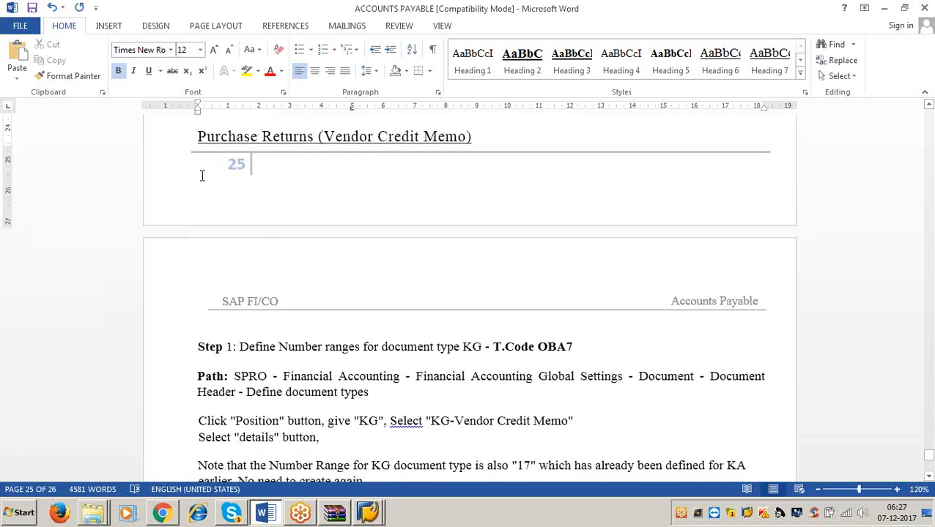
{"action": "left_click", "coordinate": [196, 136]}
{"action": "key", "text": "Return"}
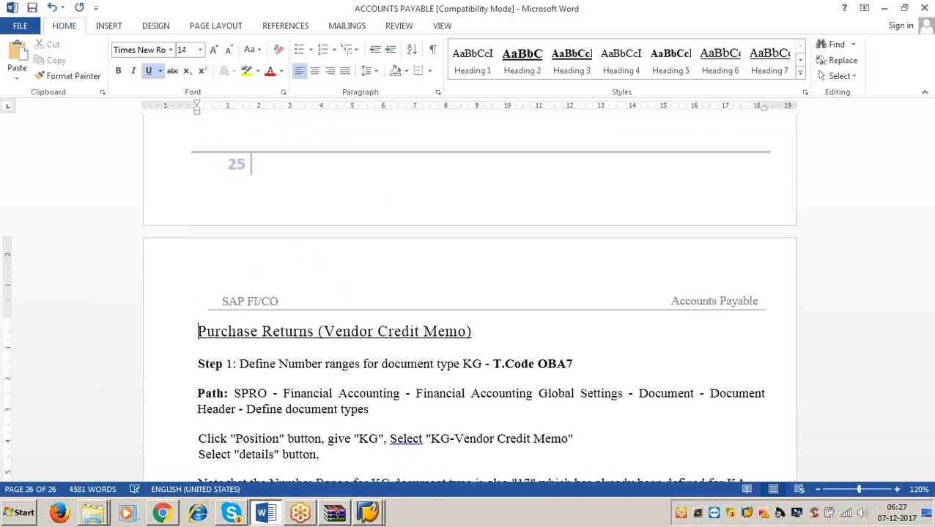
Read Step 1 of the Purchase Returns notes for the KG number range transaction code.
{"action": "left_click", "coordinate": [478, 332]}
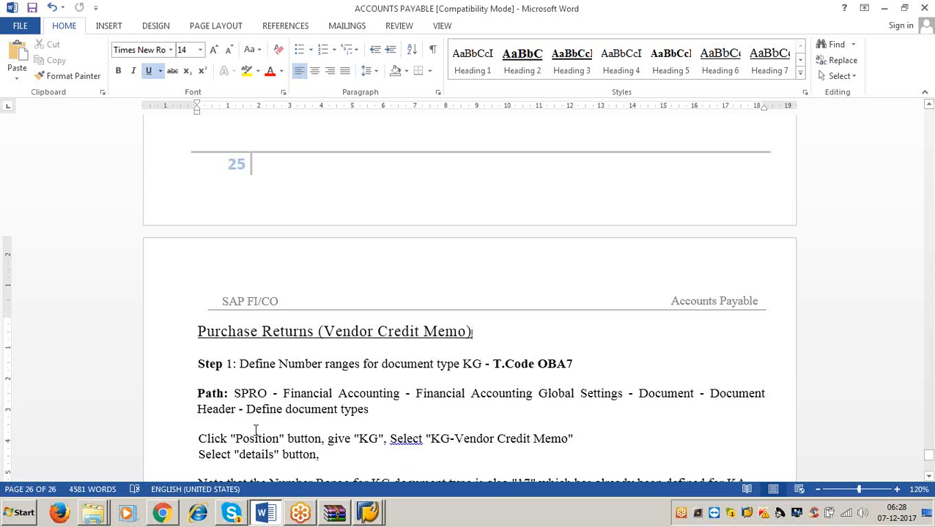
{"action": "left_click_drag", "start_coordinate": [239, 364], "coordinate": [594, 381]}
{"action": "left_click", "coordinate": [595, 379]}
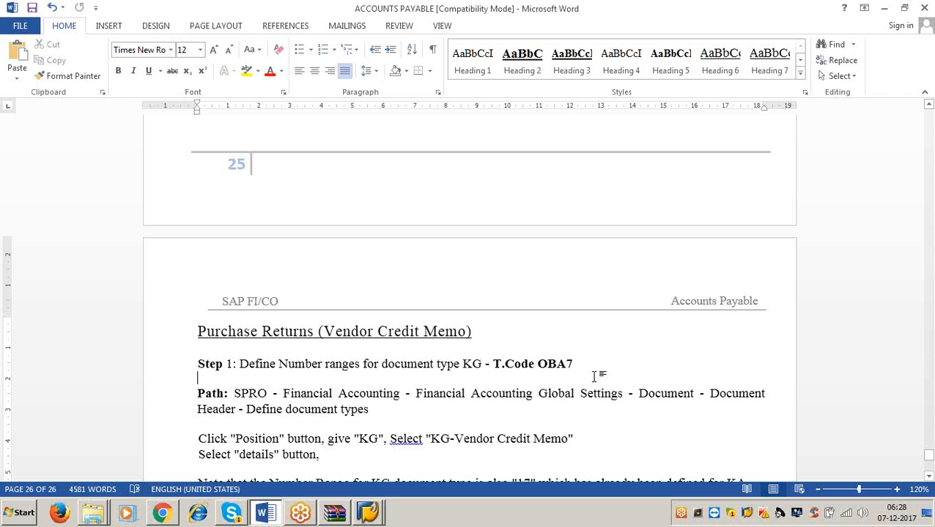
Switch back to SAP, open transaction OBA7 and position the document types list at KG.
{"action": "left_click", "coordinate": [883, 9]}
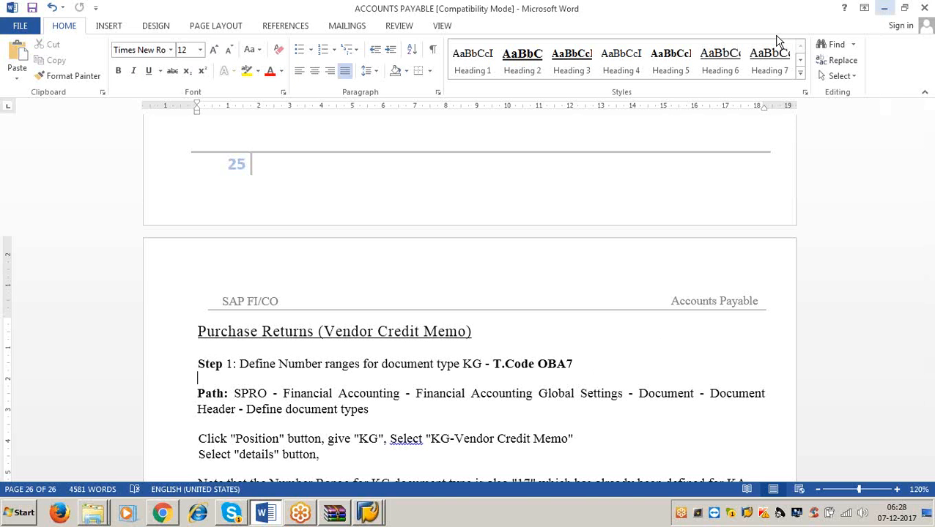
{"action": "left_click", "coordinate": [88, 32]}
{"action": "type", "text": "/nfbl1"}
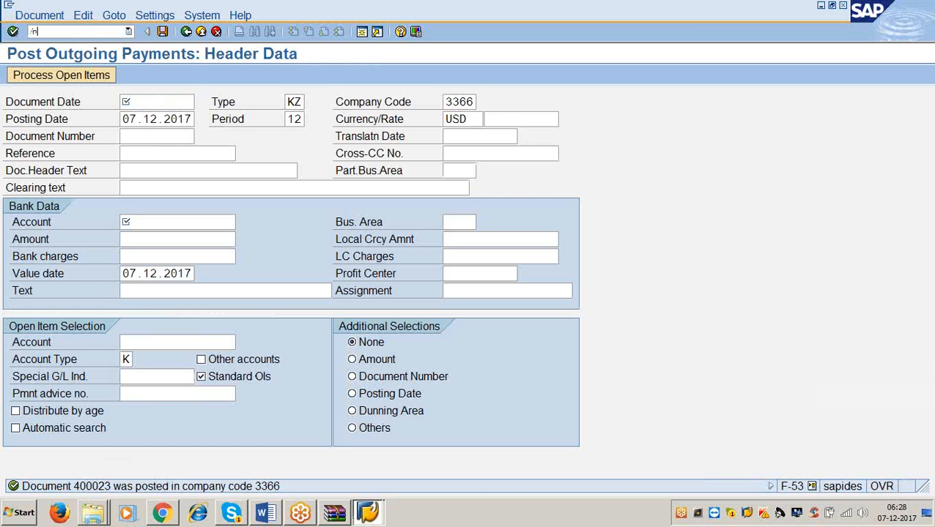
{"action": "key", "text": "Return"}
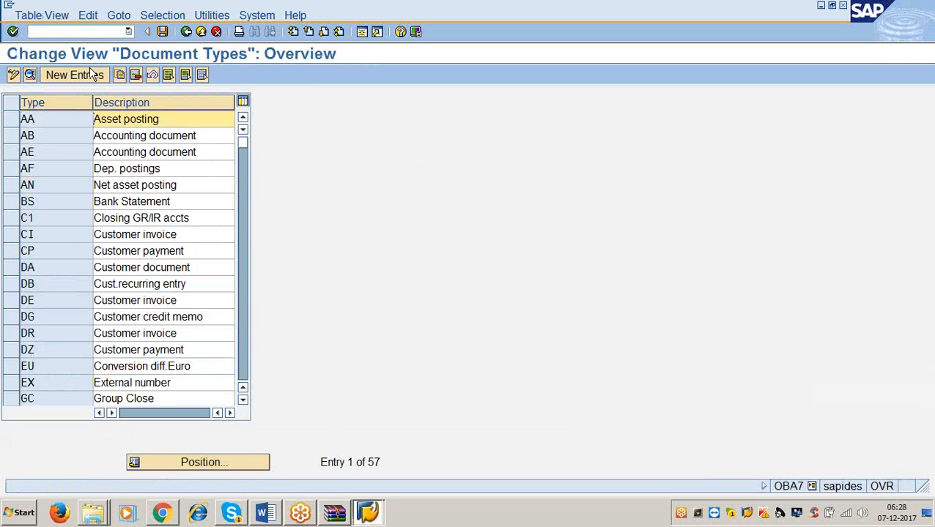
{"action": "left_click", "coordinate": [181, 464]}
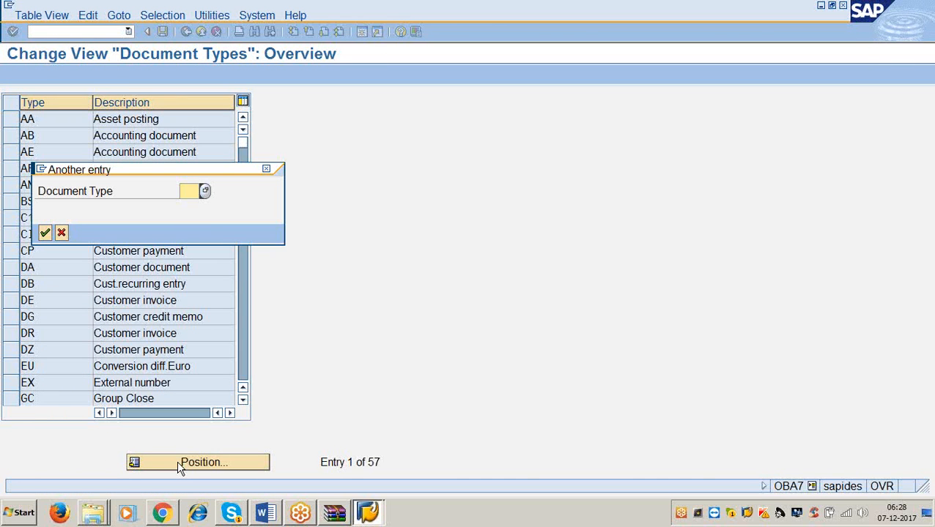
{"action": "type", "text": "kg"}
{"action": "key", "text": "Return"}
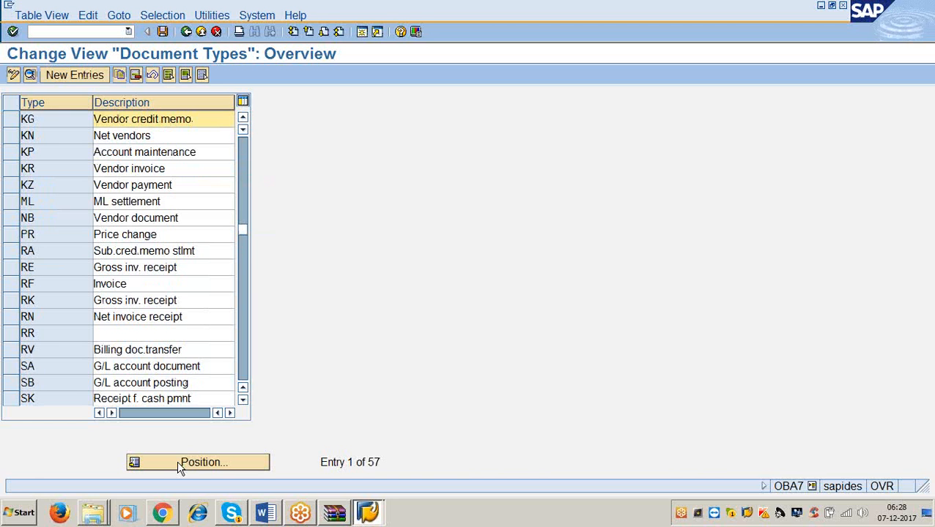
Open the details of document type KG and check its number range.
{"action": "left_click", "coordinate": [12, 122]}
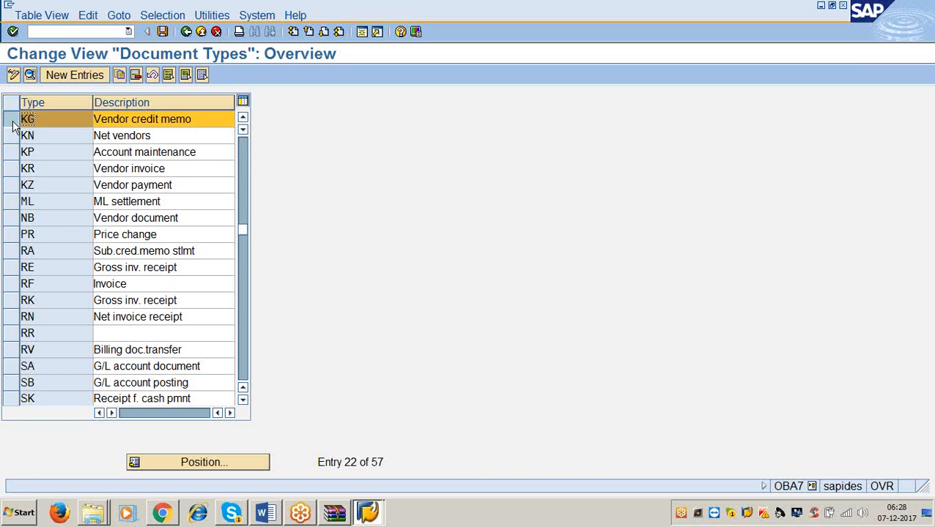
{"action": "left_click", "coordinate": [214, 119]}
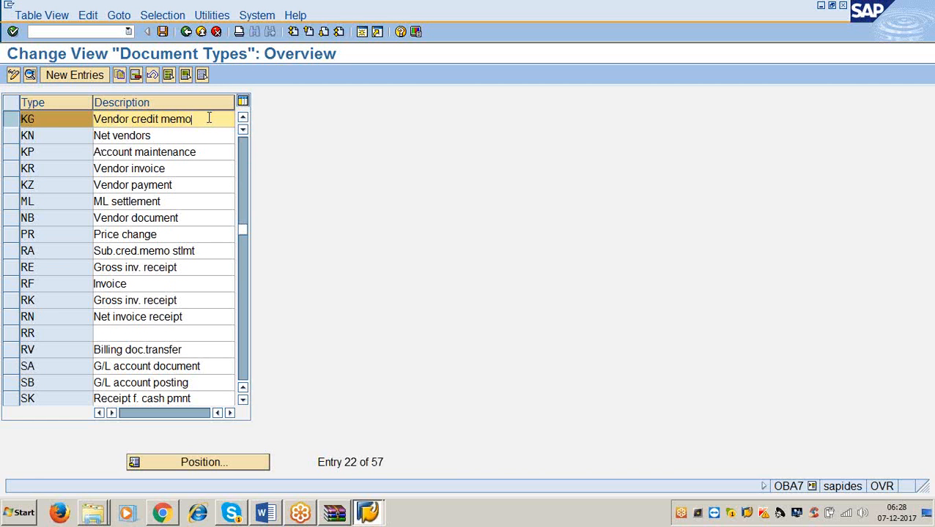
{"action": "left_click", "coordinate": [31, 76]}
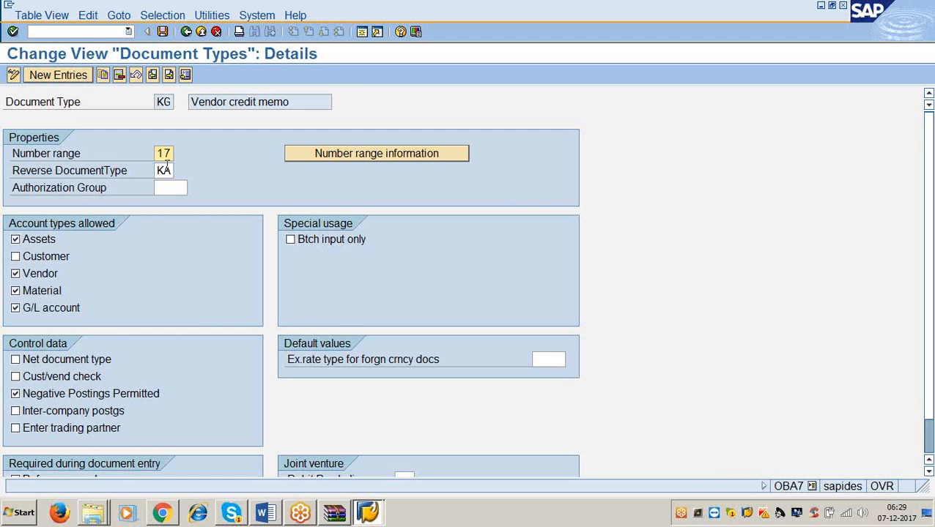
{"action": "left_click_drag", "start_coordinate": [173, 154], "coordinate": [150, 153]}
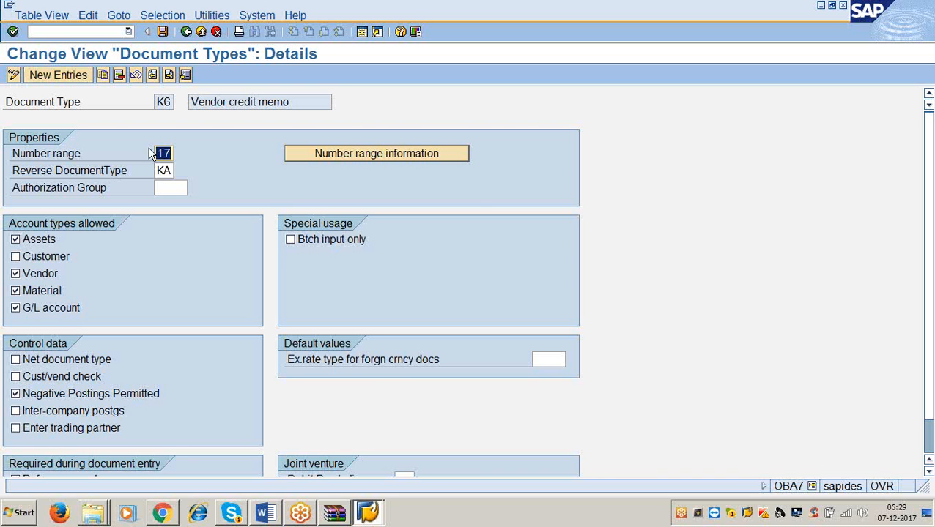
Switch to the Word notes, read the note about the KG number range, and return to SAP.
{"action": "left_click", "coordinate": [265, 512]}
{"action": "scroll", "coordinate": [258, 357], "scroll_direction": "down", "scroll_amount": 4}
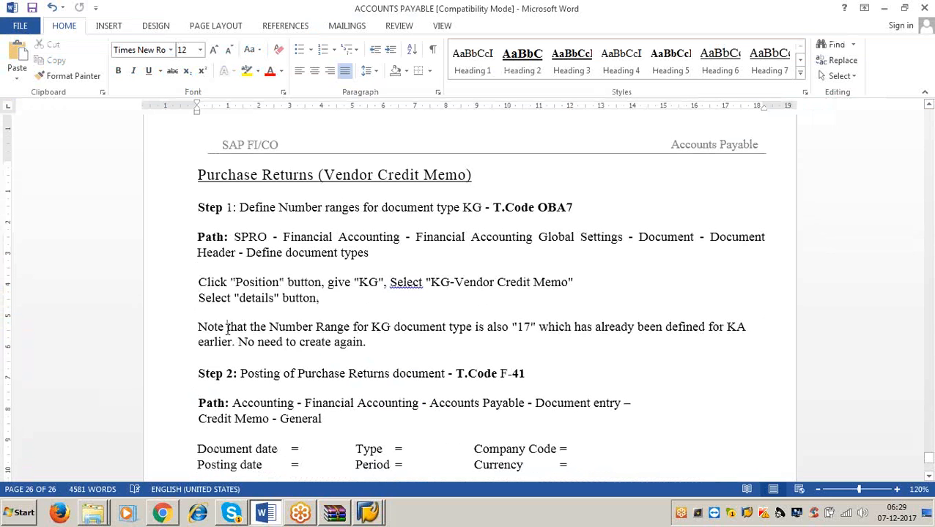
{"action": "left_click_drag", "start_coordinate": [226, 327], "coordinate": [538, 329]}
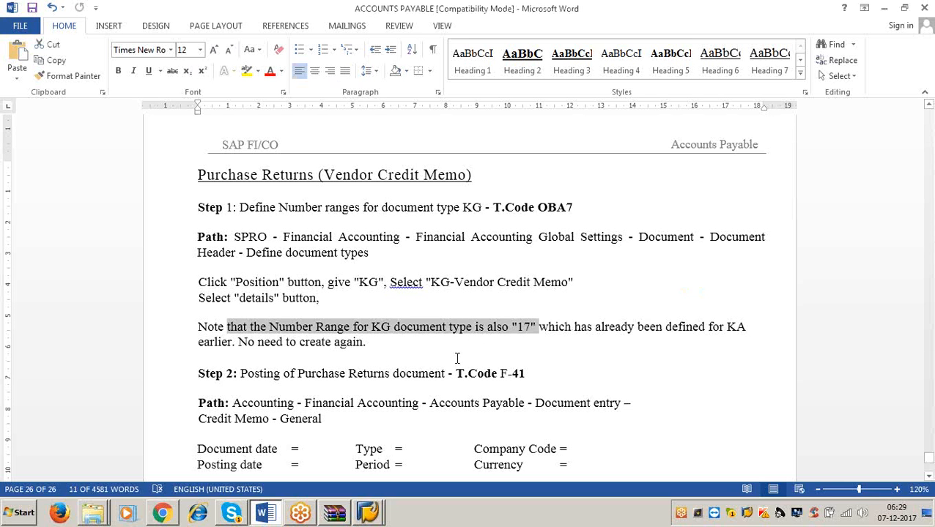
{"action": "left_click", "coordinate": [575, 357]}
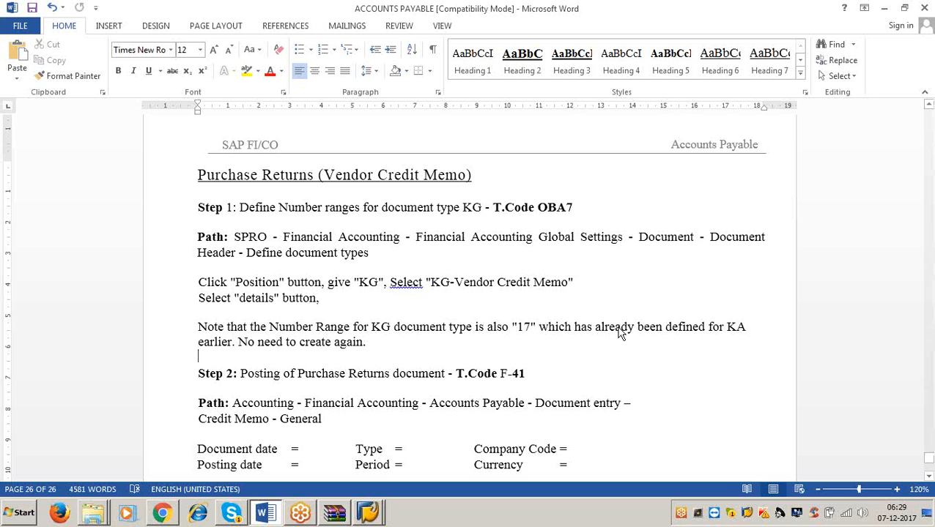
{"action": "left_click", "coordinate": [884, 8]}
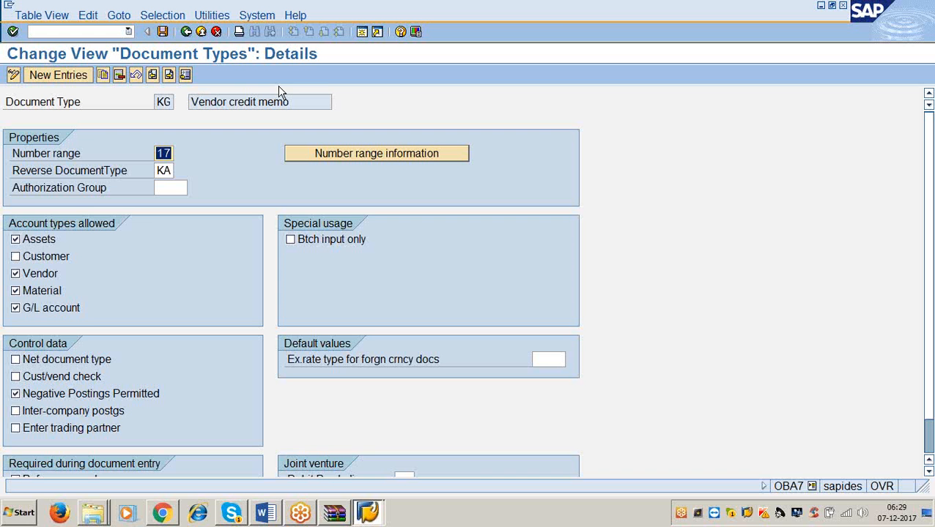
Position the document types list at KA, open its details and check its number range.
{"action": "left_click", "coordinate": [186, 31]}
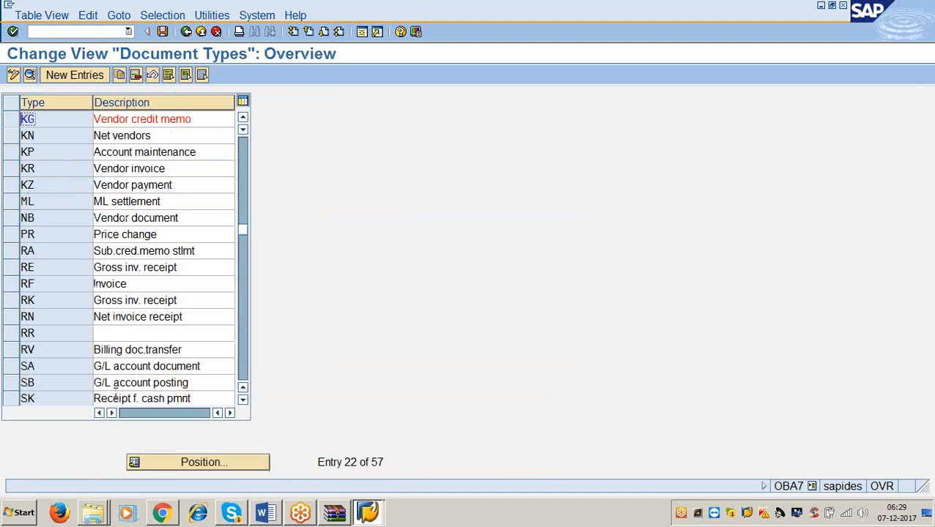
{"action": "left_click", "coordinate": [170, 465]}
{"action": "type", "text": "ka"}
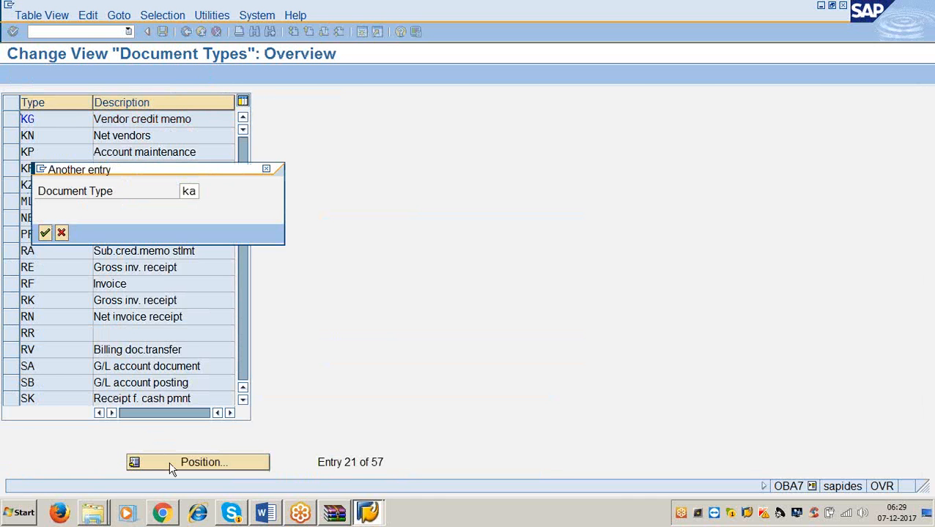
{"action": "key", "text": "Return"}
{"action": "left_click", "coordinate": [13, 121]}
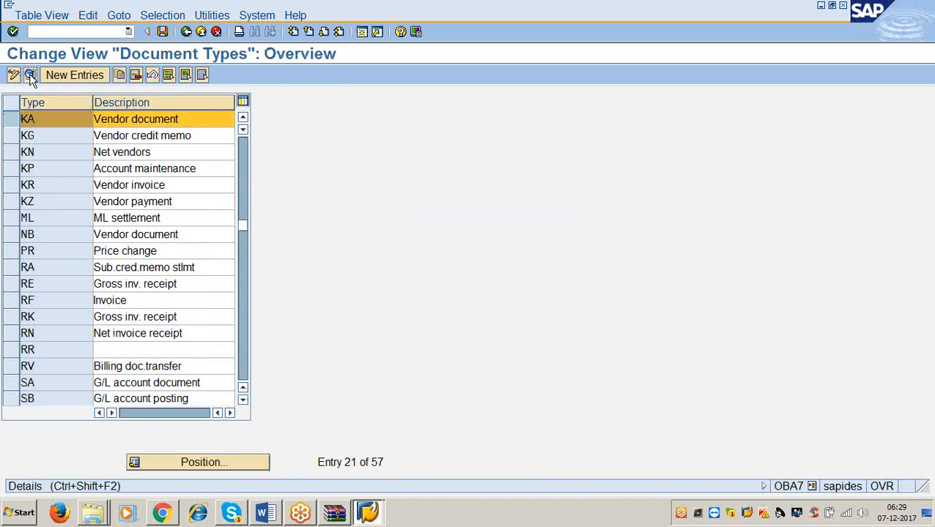
{"action": "left_click", "coordinate": [13, 75]}
{"action": "left_click", "coordinate": [171, 152]}
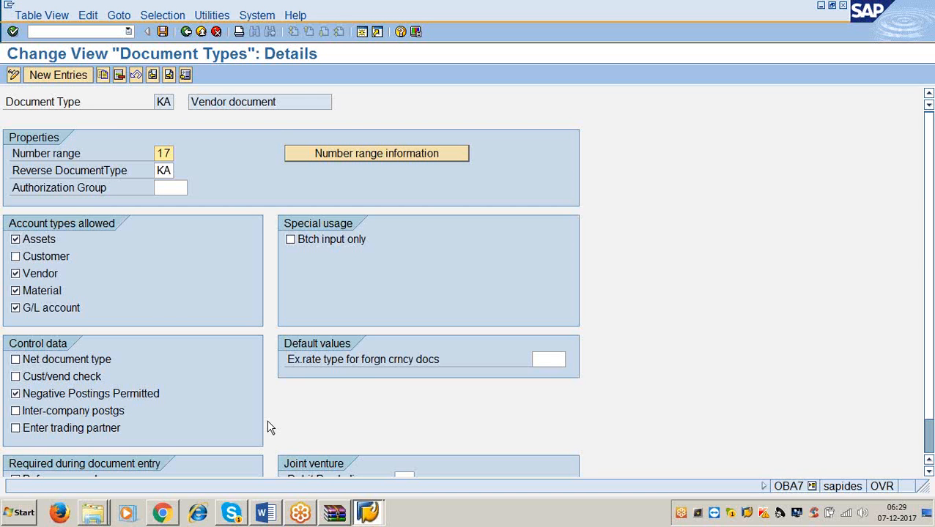
Switch to the Word notes and look up the Step 2 transaction code for posting a purchase returns document.
{"action": "left_click", "coordinate": [267, 513]}
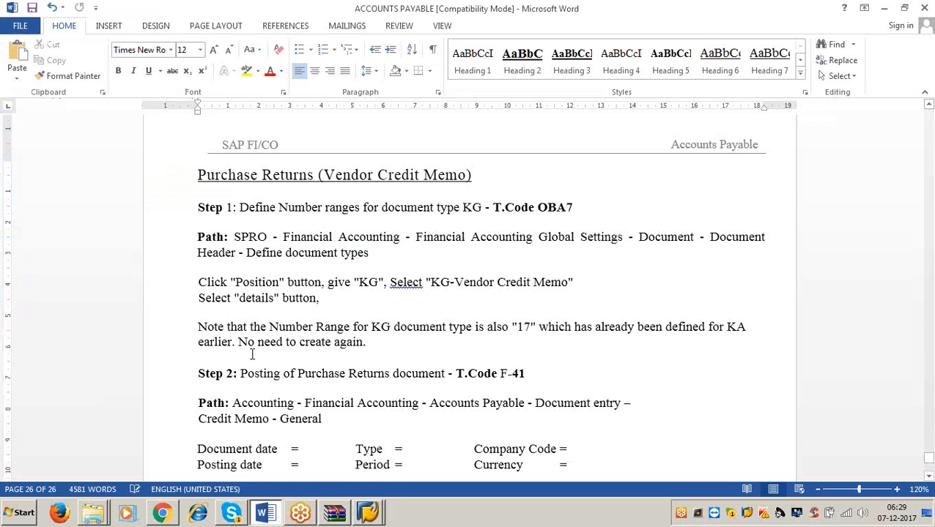
{"action": "scroll", "coordinate": [250, 381], "scroll_direction": "down", "scroll_amount": 3}
{"action": "left_click", "coordinate": [524, 256]}
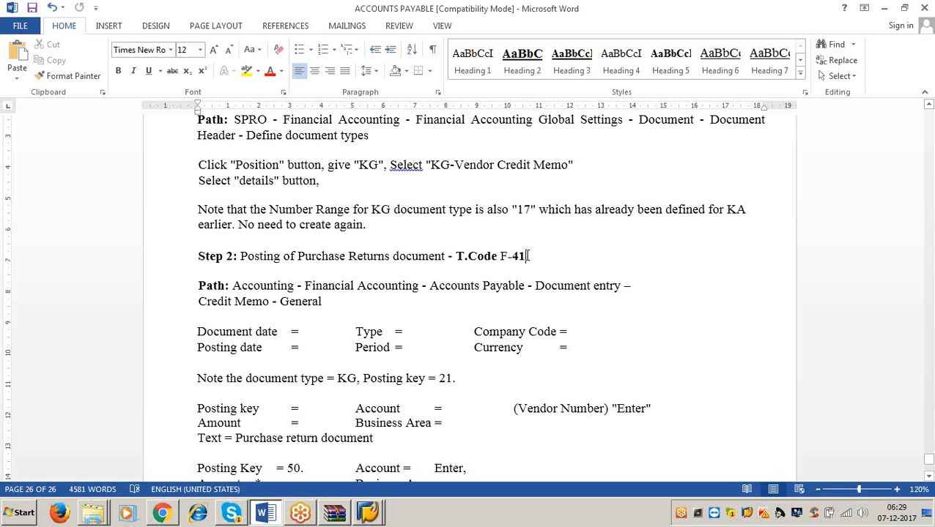
Switch back to SAP, open transaction F-41 and set the credit memo's document date to 7.12.2017.
{"action": "left_click", "coordinate": [884, 8]}
{"action": "left_click", "coordinate": [69, 32]}
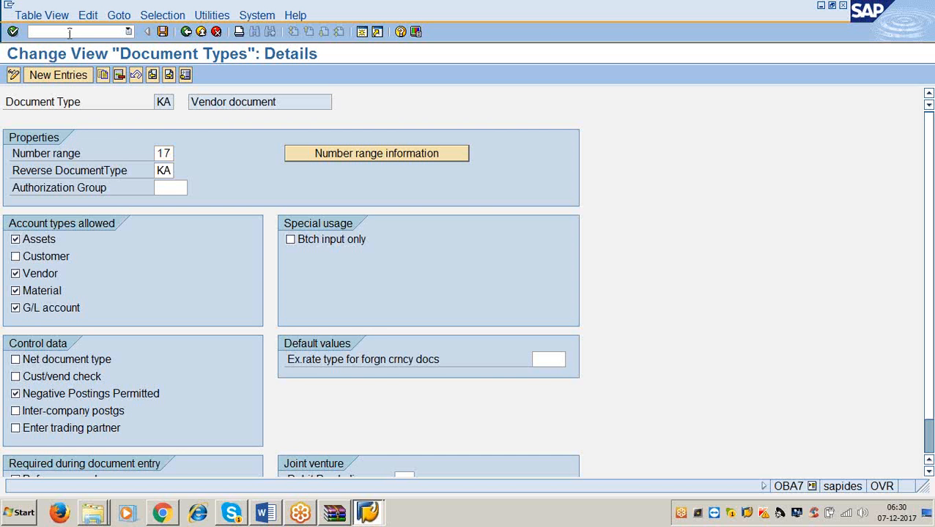
{"action": "type", "text": "/nf-41"}
{"action": "key", "text": "Return"}
{"action": "type", "text": "7"}
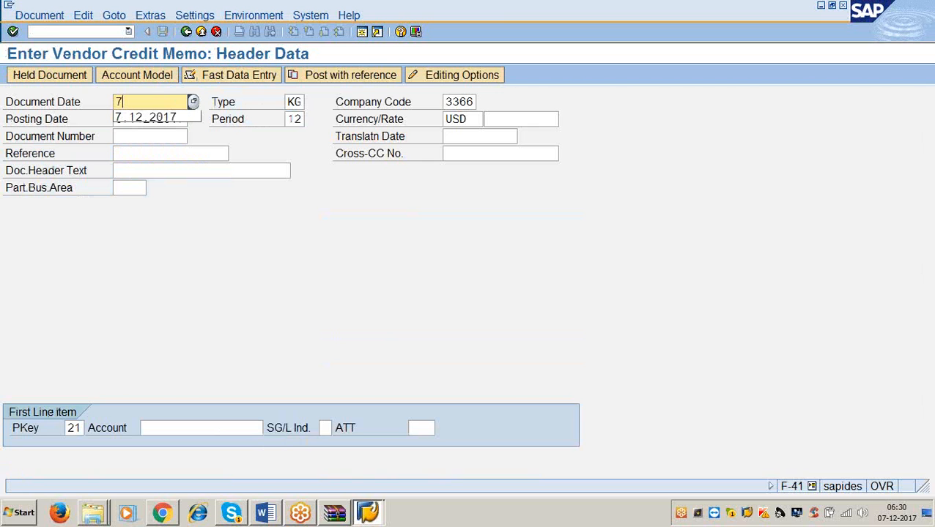
{"action": "type", "text": ".12.2017"}
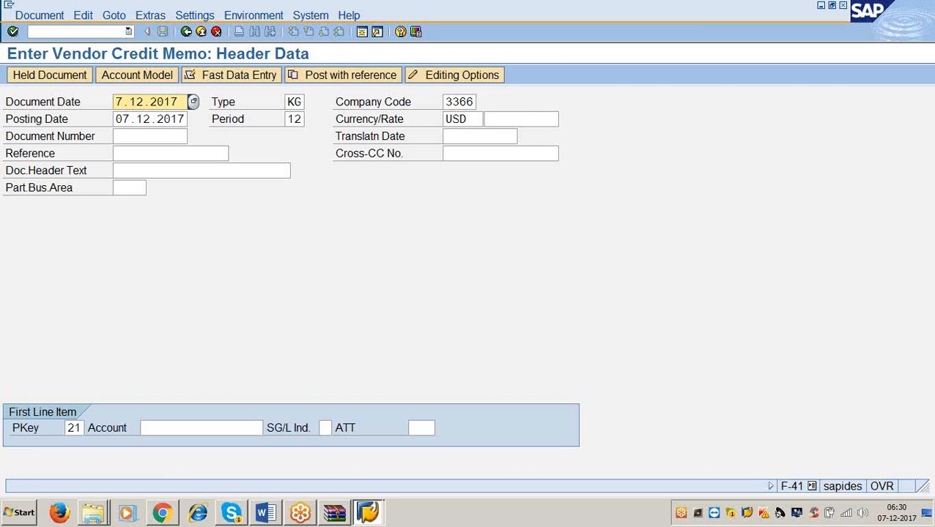
Enter the vendor account of ratna enterprises limited for the first line item, posting key 21, and proceed to its item details.
{"action": "key", "text": "Tab"}
{"action": "key", "text": "Tab"}
{"action": "key", "text": "Tab"}
{"action": "key", "text": "Tab"}
{"action": "key", "text": "Tab"}
{"action": "key", "text": "Tab"}
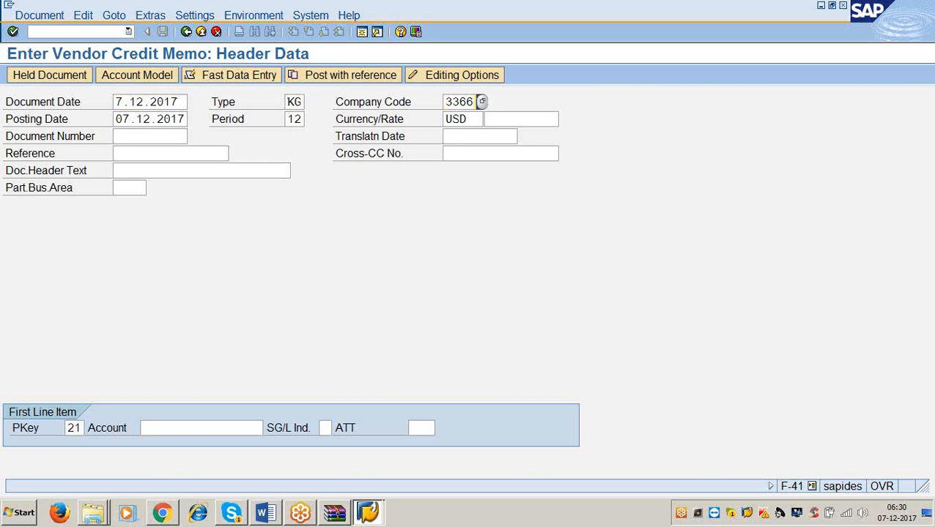
{"action": "key", "text": "Tab"}
{"action": "key", "text": "Tab"}
{"action": "key", "text": "Tab"}
{"action": "key", "text": "Tab"}
{"action": "key", "text": "Tab"}
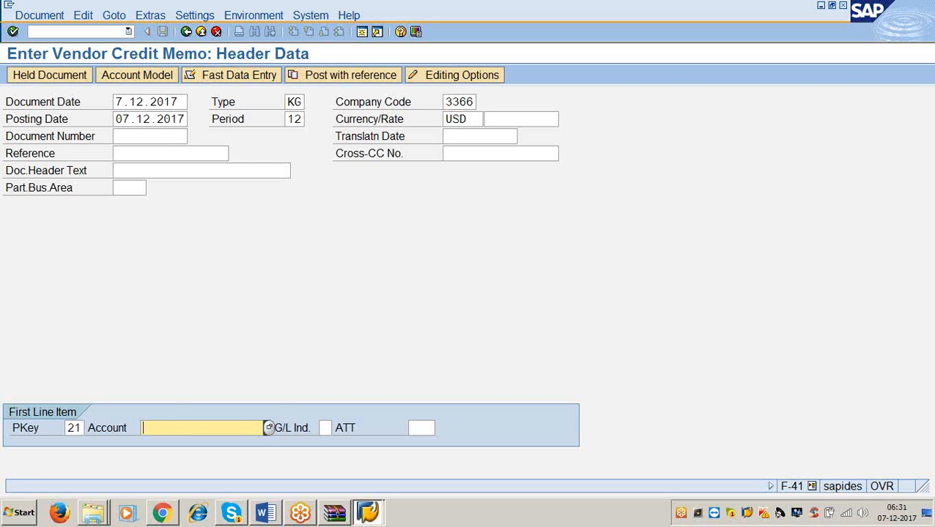
{"action": "type", "text": "100501"}
{"action": "key", "text": "Return"}
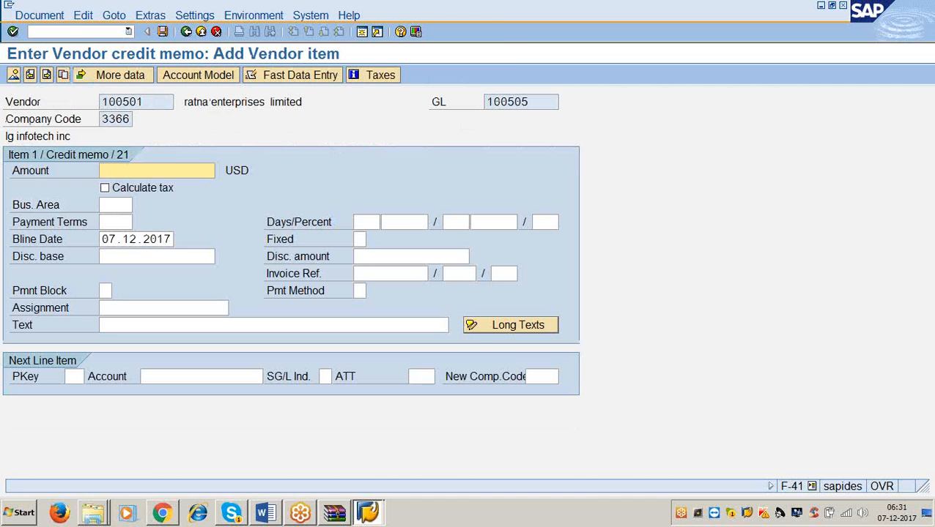
Set the vendor item's amount to 2000 and its business area to 3366.
{"action": "type", "text": "2000"}
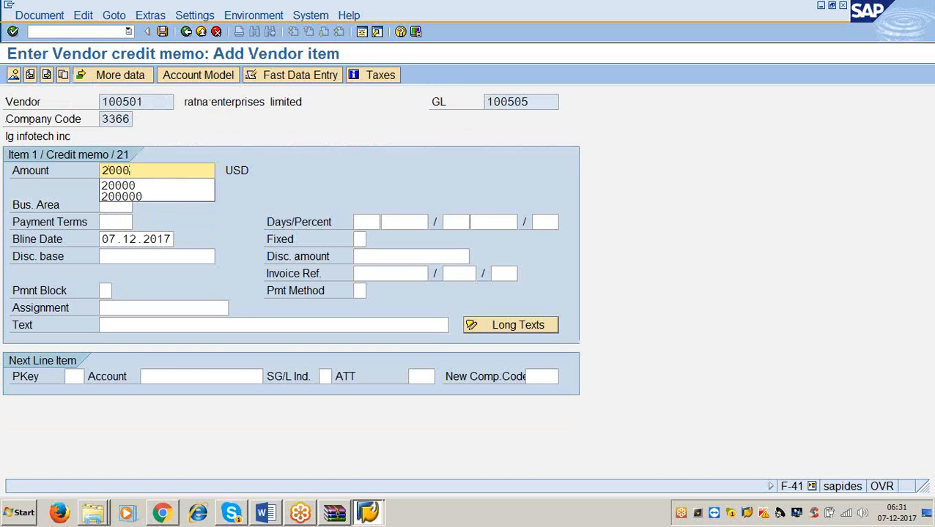
{"action": "key", "text": "Tab"}
{"action": "key", "text": "Tab"}
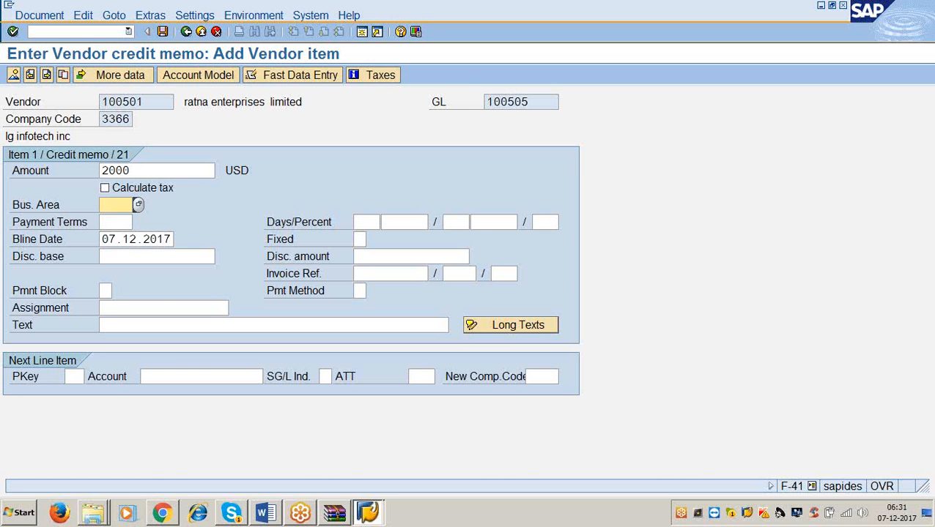
{"action": "type", "text": "3366"}
Enter "being goods returned" as the vendor item's text.
{"action": "key", "text": "Tab"}
{"action": "key", "text": "Tab"}
{"action": "key", "text": "Tab"}
{"action": "key", "text": "Tab"}
{"action": "key", "text": "Tab"}
{"action": "key", "text": "Tab"}
{"action": "key", "text": "Tab"}
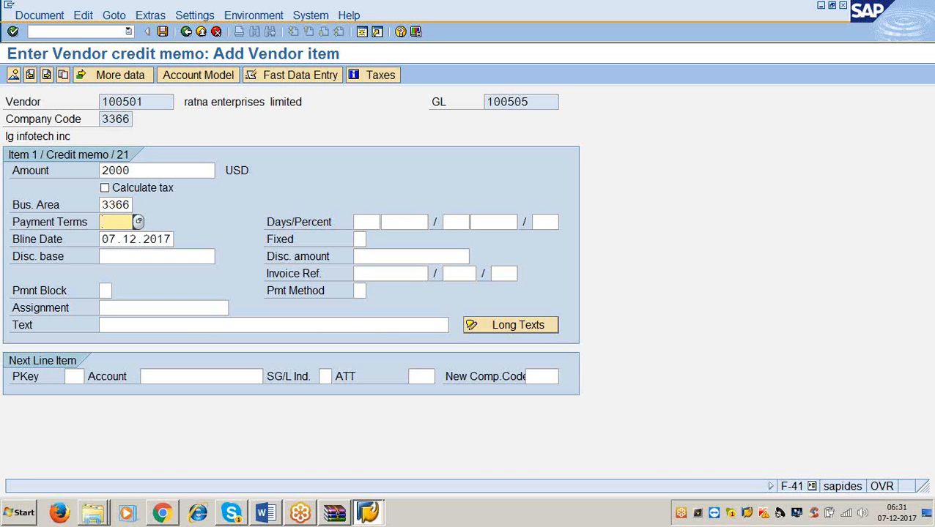
{"action": "key", "text": "Tab"}
{"action": "key", "text": "Tab"}
{"action": "key", "text": "Tab"}
{"action": "key", "text": "Tab"}
{"action": "key", "text": "Tab"}
{"action": "key", "text": "Tab"}
{"action": "key", "text": "Tab"}
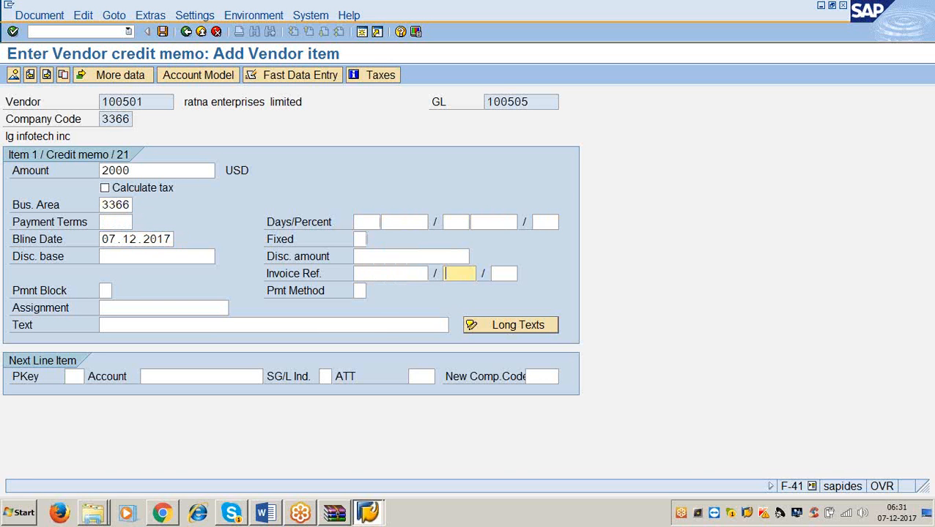
{"action": "type", "text": "b"}
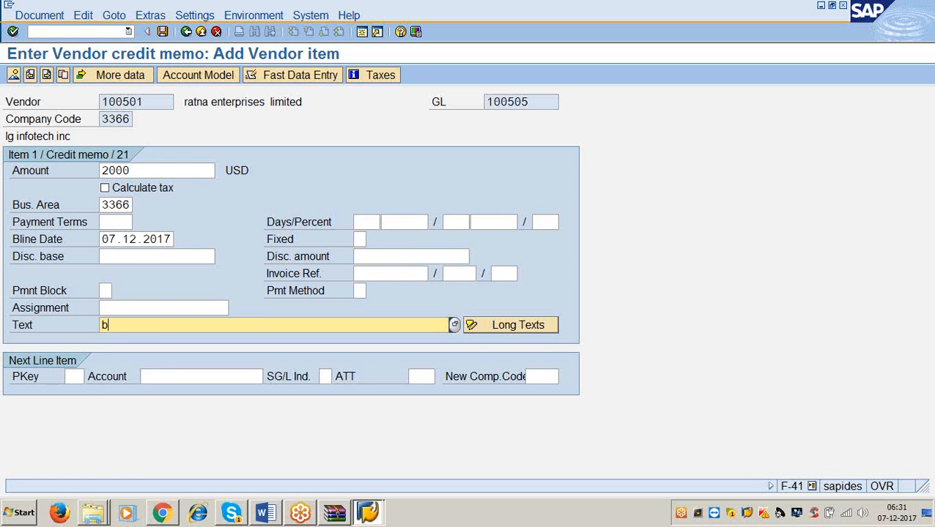
{"action": "type", "text": "eing goods returned"}
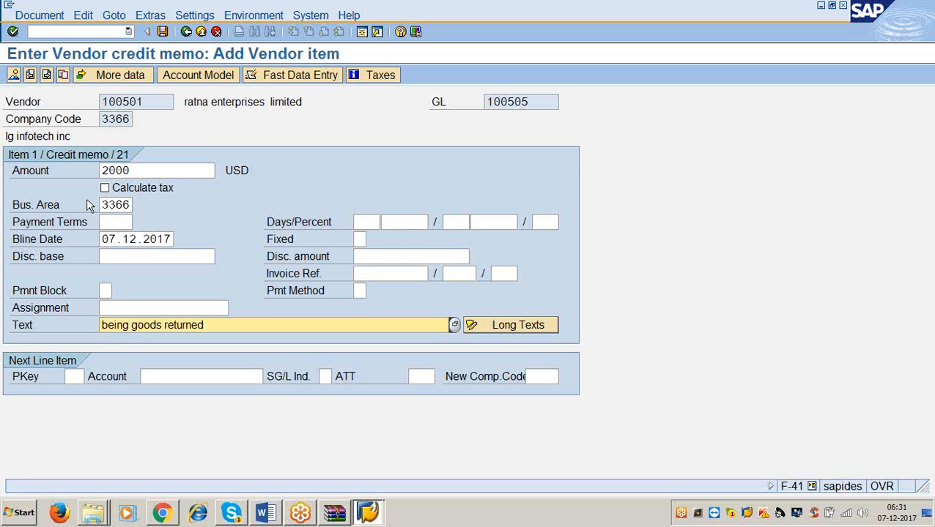
Add a next line item with posting key 50 for the inventory of raw material G/L account and proceed to its details.
{"action": "left_click", "coordinate": [76, 377]}
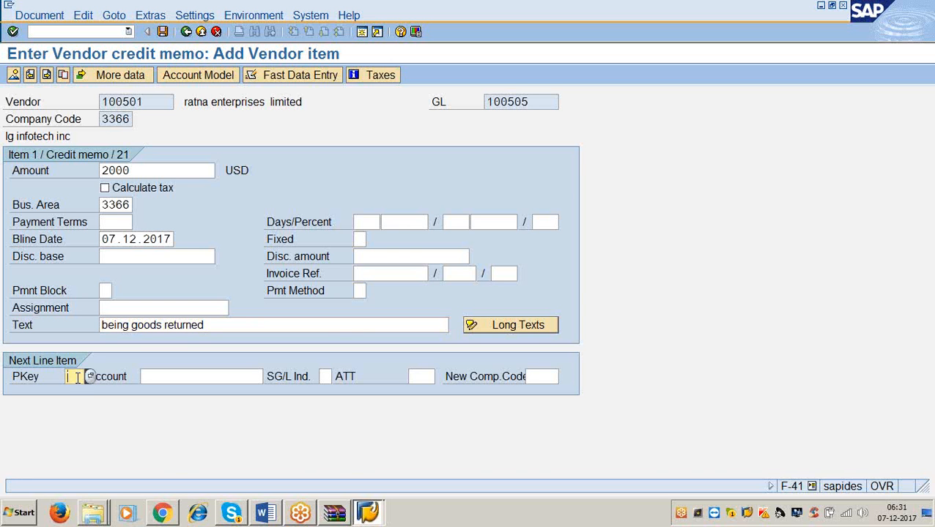
{"action": "type", "text": "50"}
{"action": "key", "text": "Tab"}
{"action": "type", "text": "200120"}
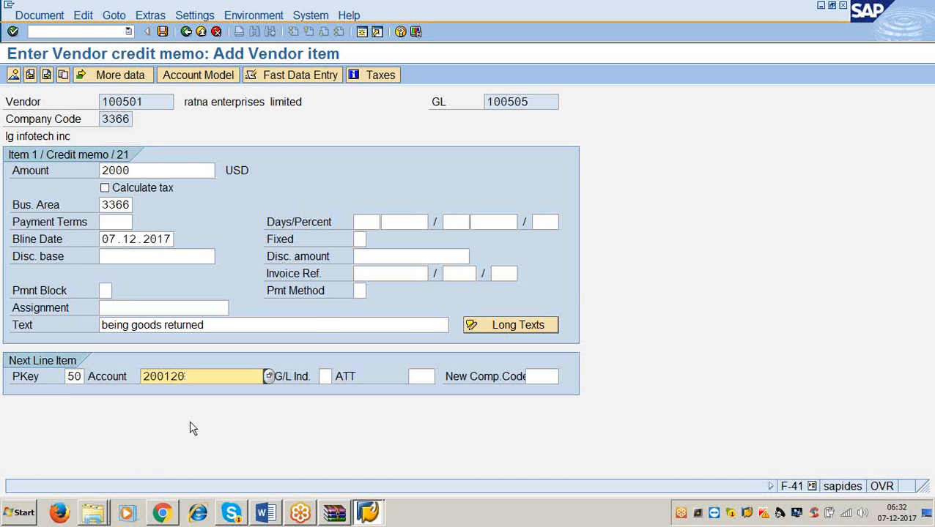
{"action": "key", "text": "Return"}
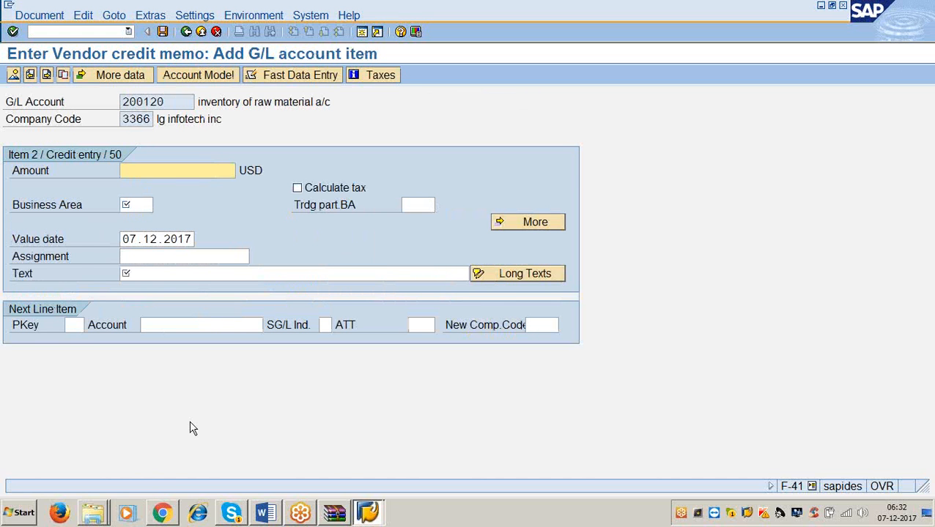
Set the G/L item's amount to * and its business area to 3366, and go to its text.
{"action": "type", "text": "*"}
{"action": "key", "text": "Tab"}
{"action": "type", "text": "3366"}
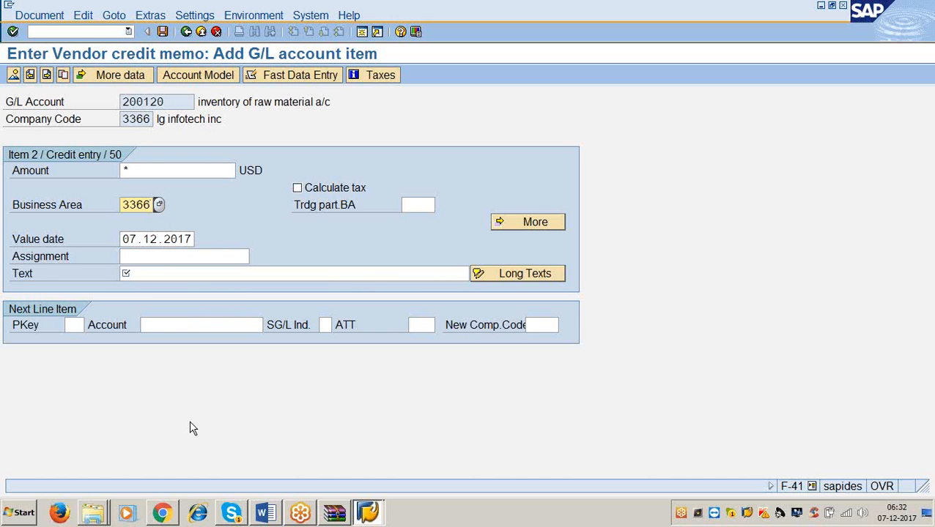
{"action": "left_click", "coordinate": [143, 273]}
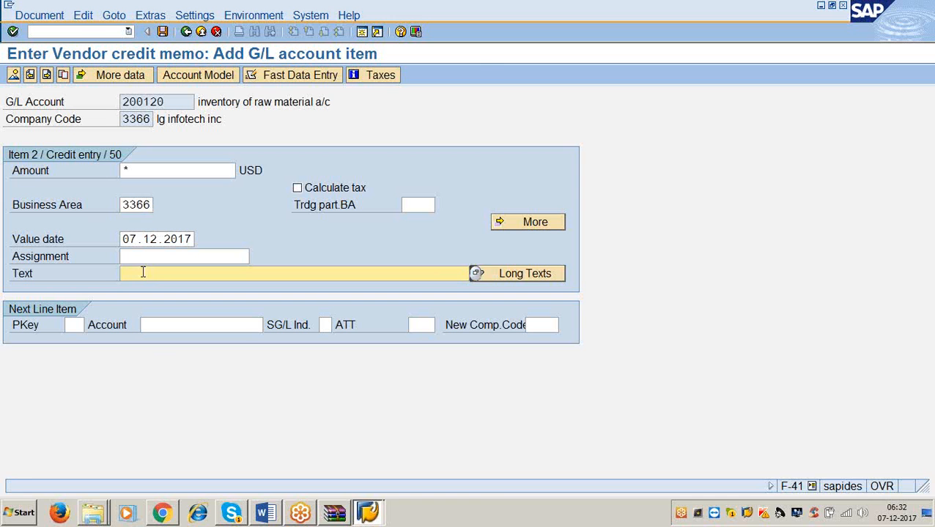
Open a new SAP session and switch back to the credit memo's G/L account item.
{"action": "key", "text": "ctrl+n"}
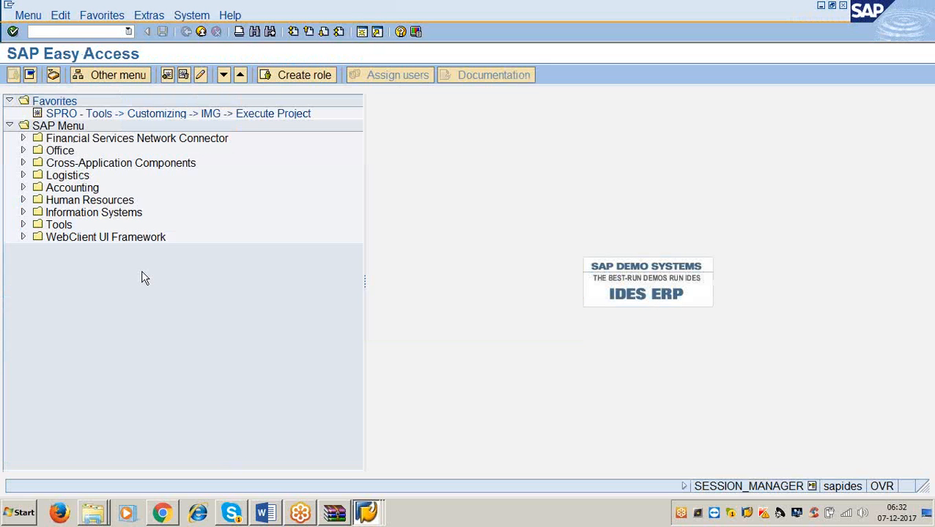
{"action": "left_click", "coordinate": [365, 512]}
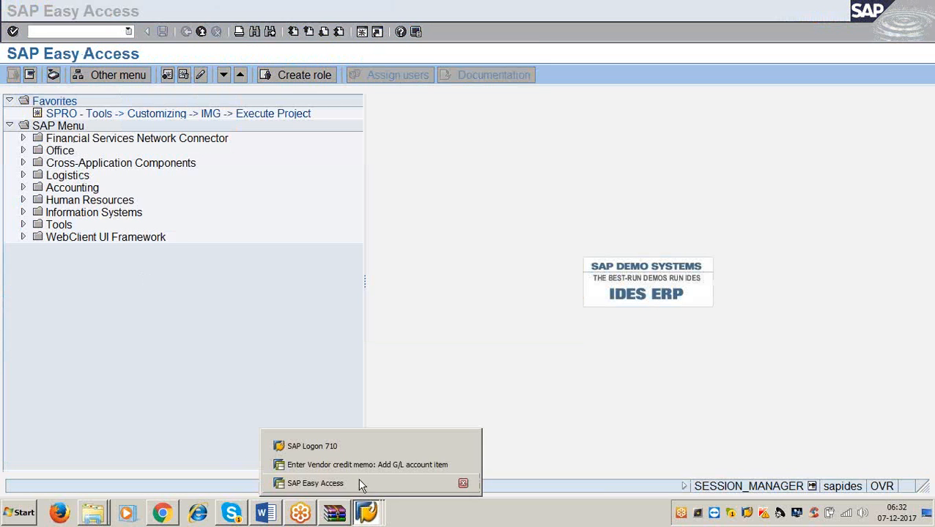
{"action": "left_click", "coordinate": [359, 469]}
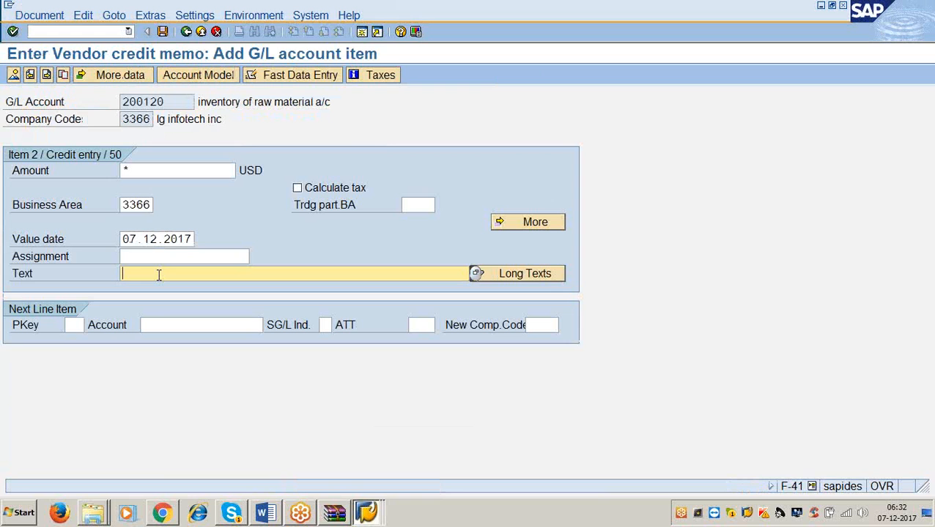
Enter + as the G/L item's text to copy the previous text, and post the vendor credit memo.
{"action": "type", "text": "+"}
{"action": "left_click", "coordinate": [162, 31]}
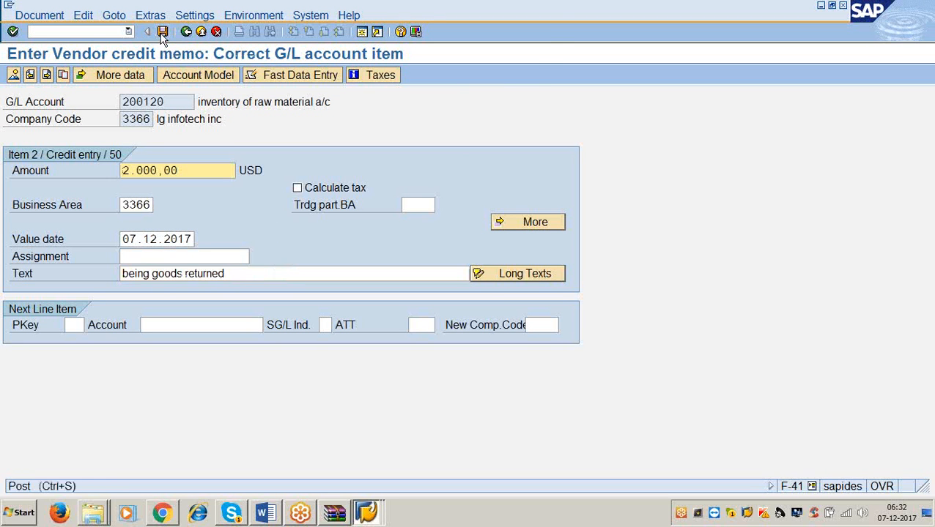
{"action": "left_click", "coordinate": [162, 31]}
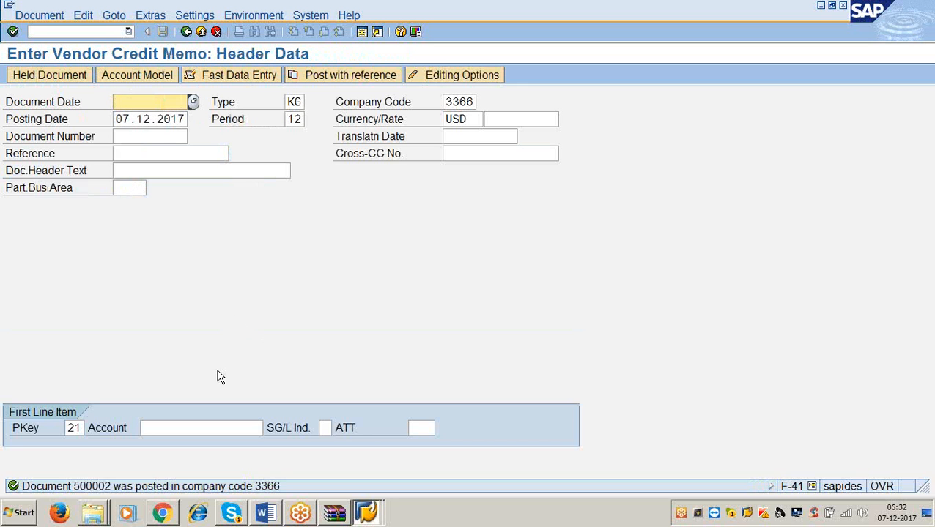
Open transaction FBL1N and display the open line items of vendor ratna enterprises limited in company code 3366.
{"action": "left_click", "coordinate": [111, 32]}
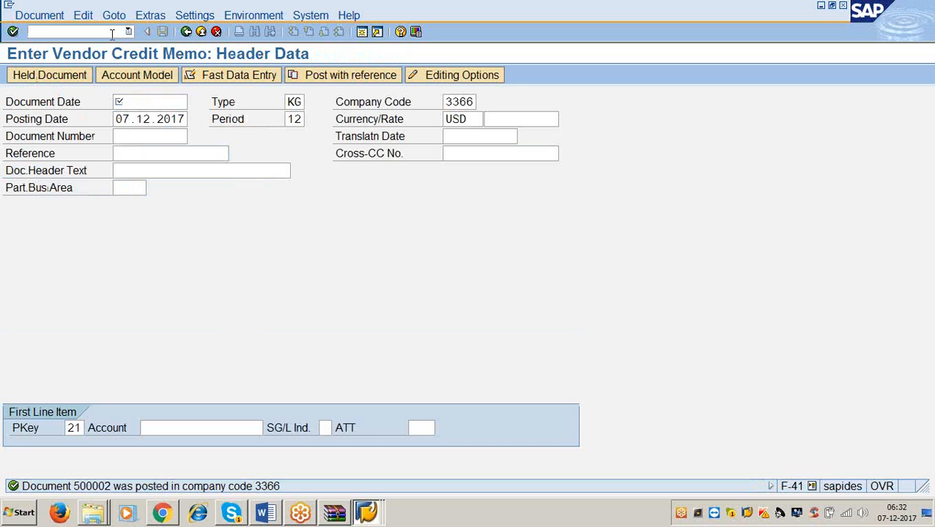
{"action": "type", "text": "/nfbl1n"}
{"action": "key", "text": "Return"}
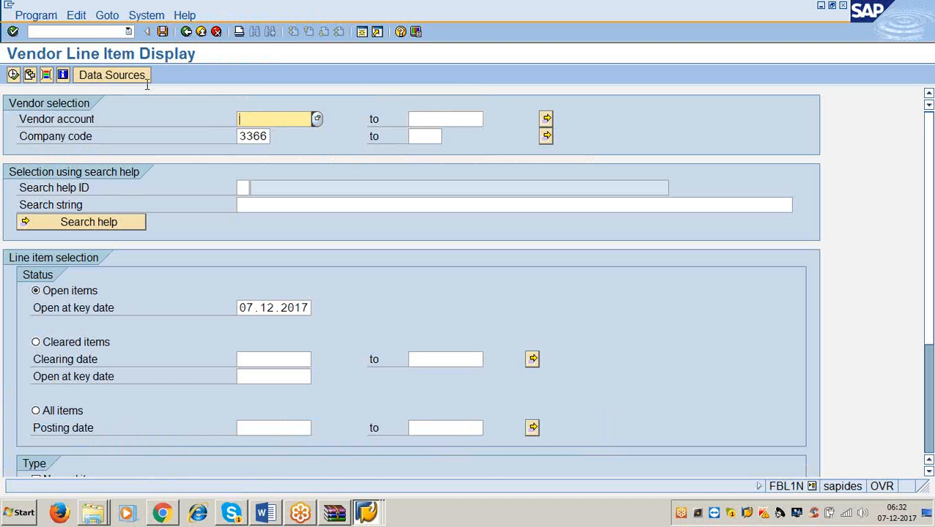
{"action": "type", "text": "10050"}
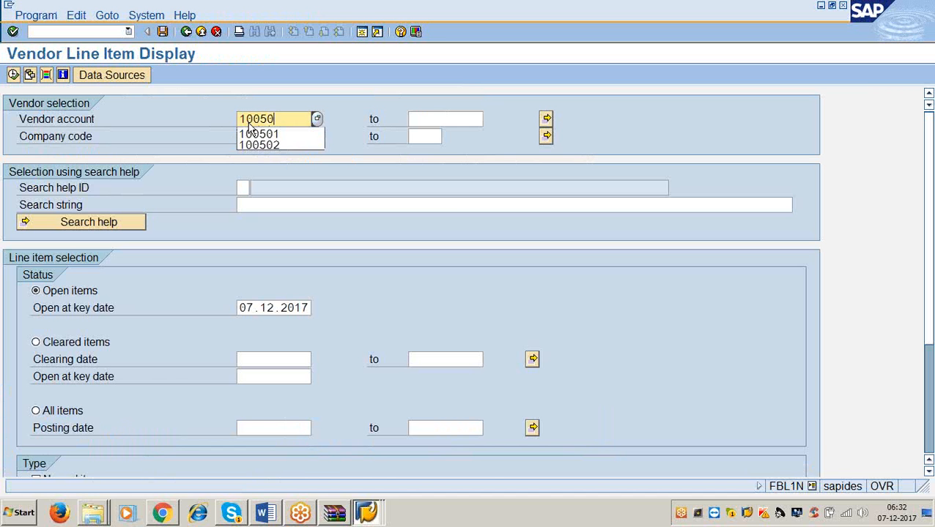
{"action": "left_click", "coordinate": [251, 133]}
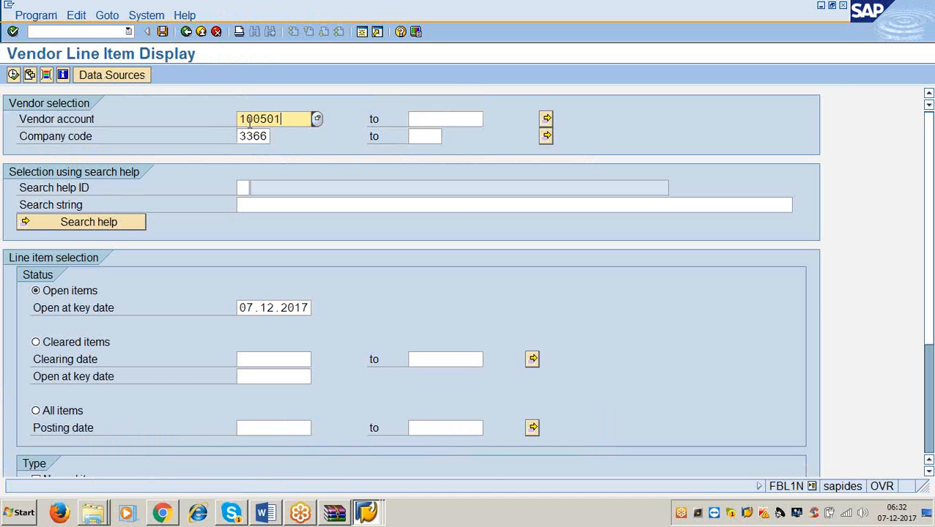
{"action": "left_click", "coordinate": [15, 75]}
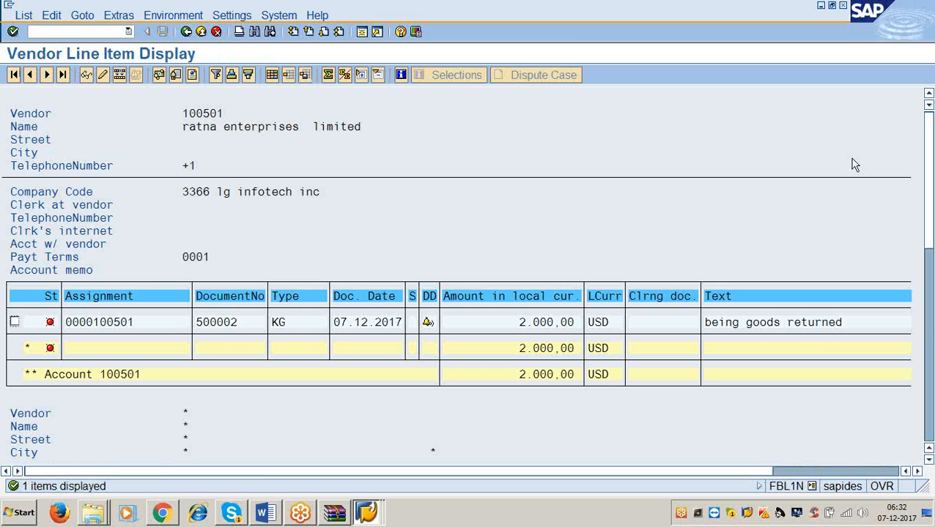
{"action": "left_click", "coordinate": [909, 34]}
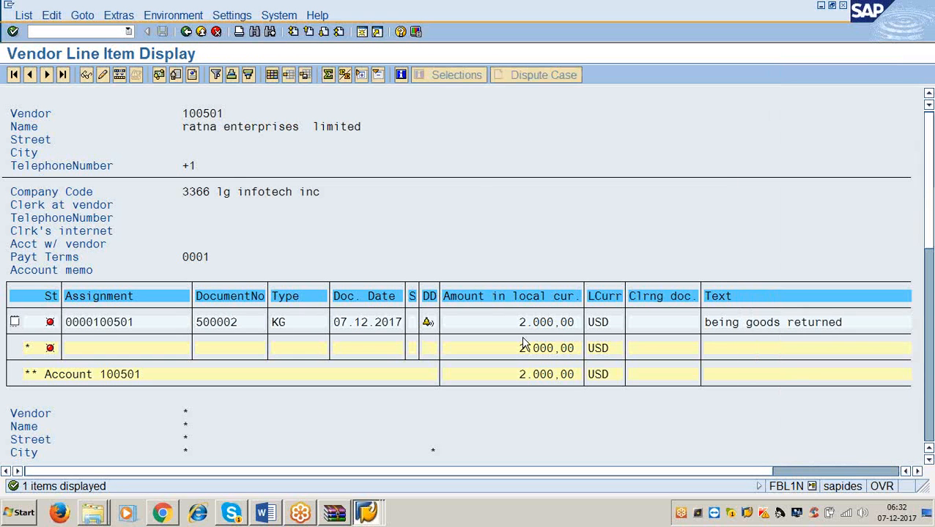
{"action": "left_click", "coordinate": [535, 322]}
Close the vendor line item display session, minimize the remaining SAP window and refresh the desktop.
{"action": "double_click", "coordinate": [595, 17]}
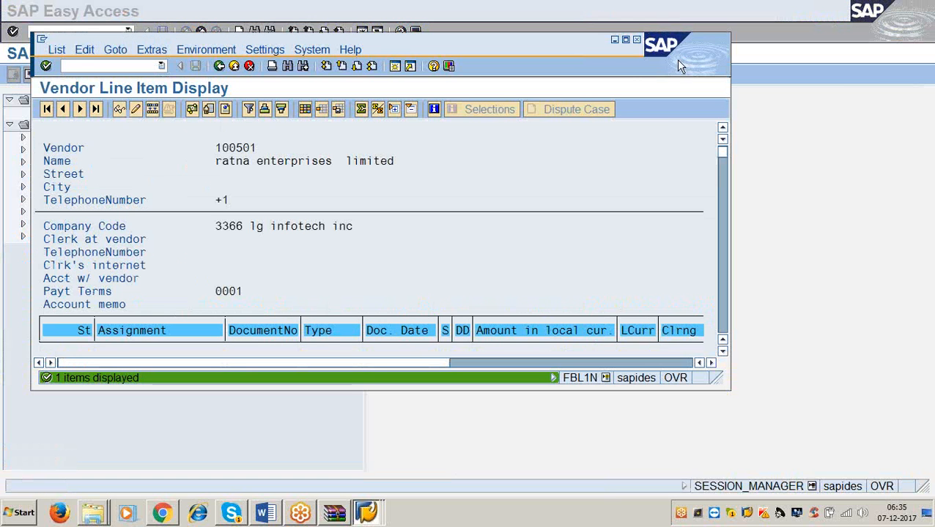
{"action": "left_click", "coordinate": [636, 39]}
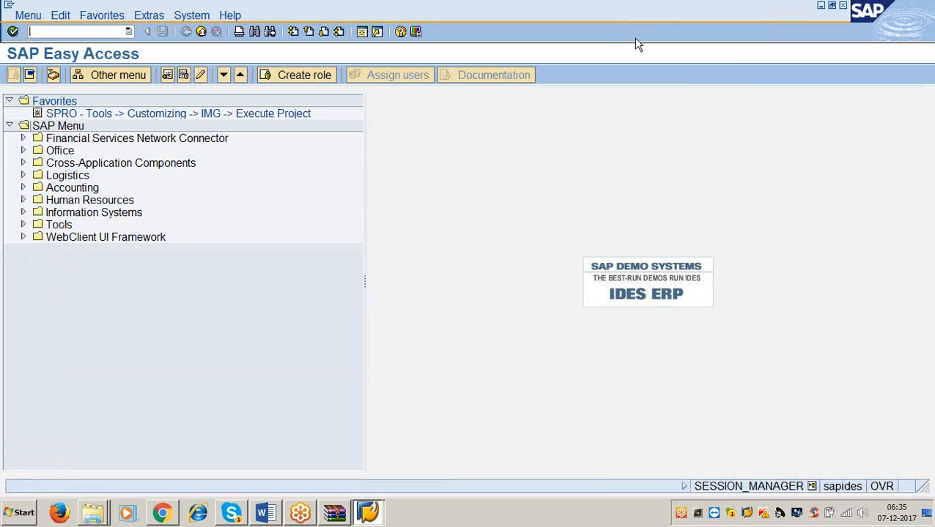
{"action": "left_click", "coordinate": [907, 6]}
{"action": "left_click", "coordinate": [829, 28]}
{"action": "left_click", "coordinate": [822, 7]}
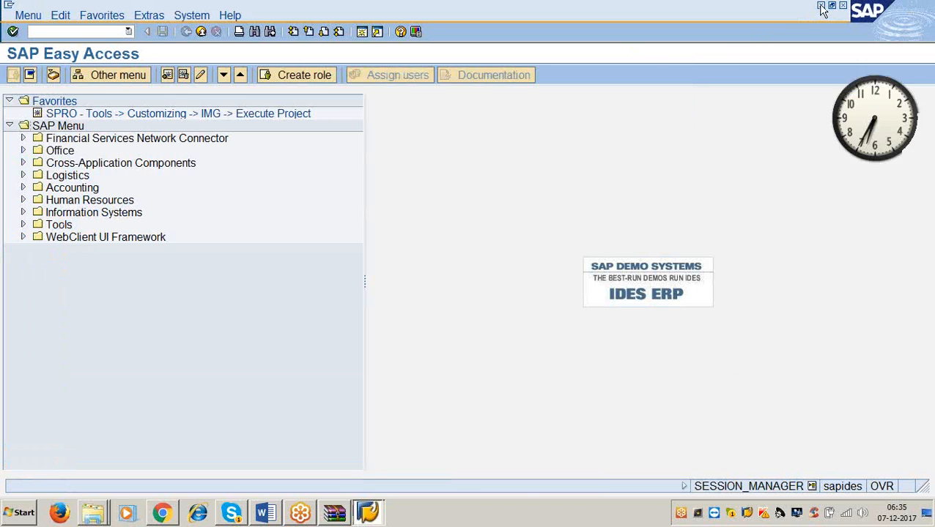
{"action": "left_click", "coordinate": [543, 76]}
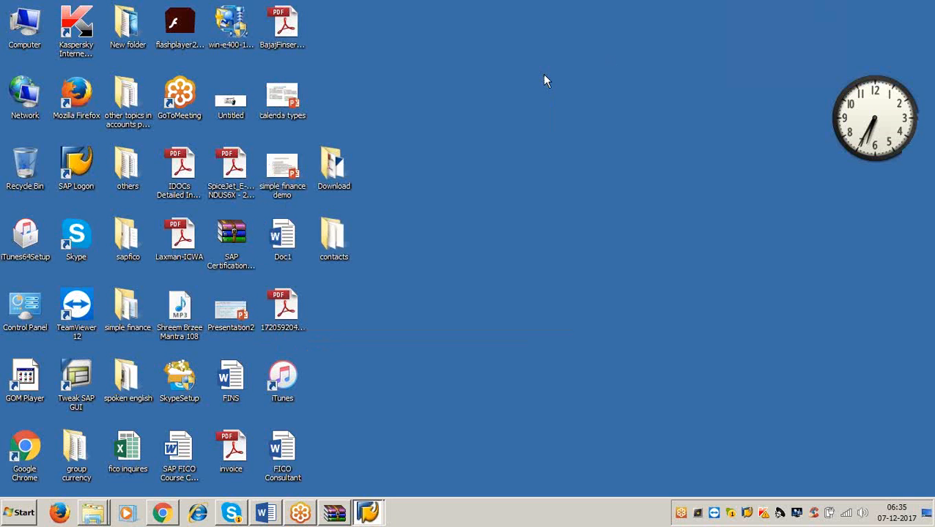
{"action": "right_click", "coordinate": [505, 167]}
{"action": "left_click", "coordinate": [520, 193]}
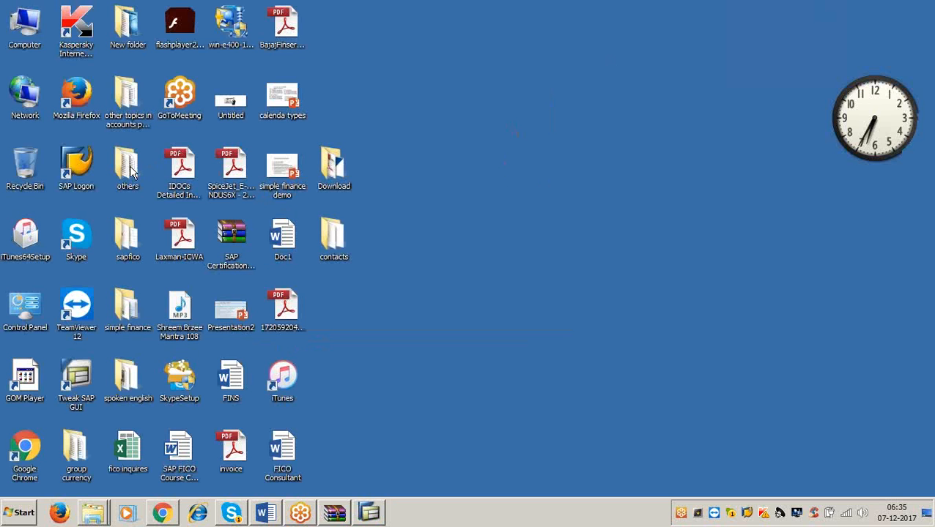
Open the ACCOUNTS RECEIVABLE Word notes from the accounts receivable archive in the sapfico folder, and minimize them.
{"action": "double_click", "coordinate": [128, 233]}
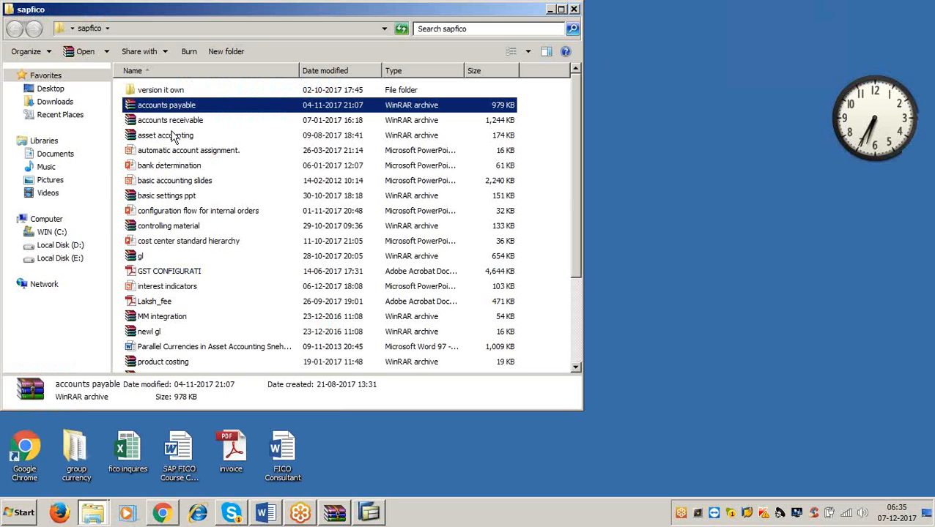
{"action": "double_click", "coordinate": [170, 120]}
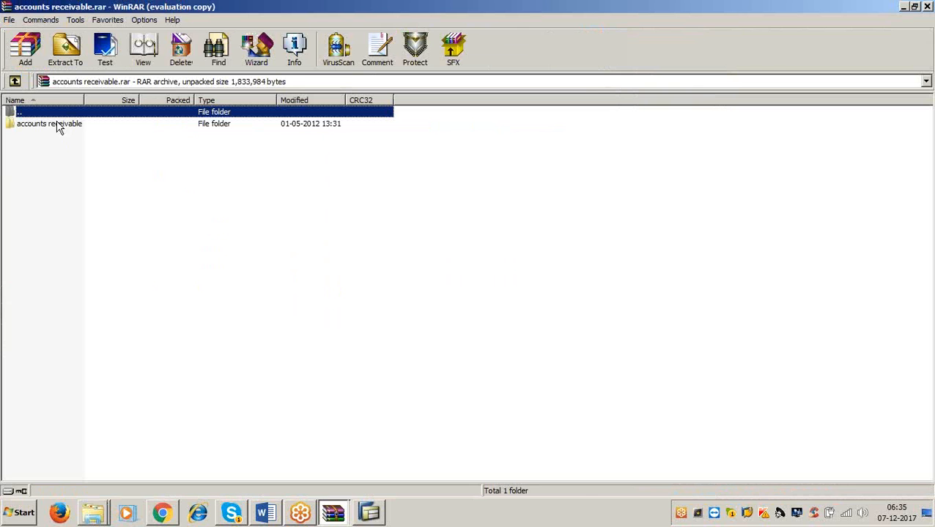
{"action": "double_click", "coordinate": [58, 126]}
{"action": "left_click", "coordinate": [540, 255]}
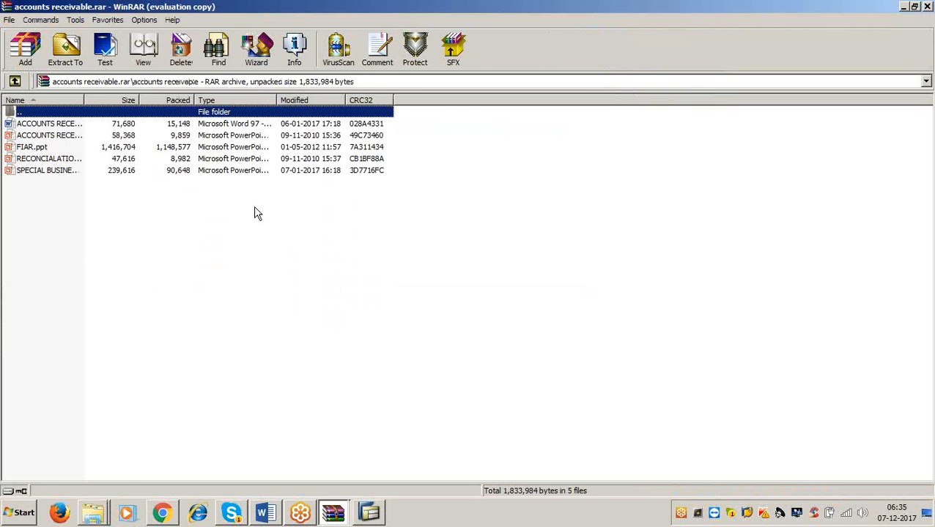
{"action": "double_click", "coordinate": [62, 125]}
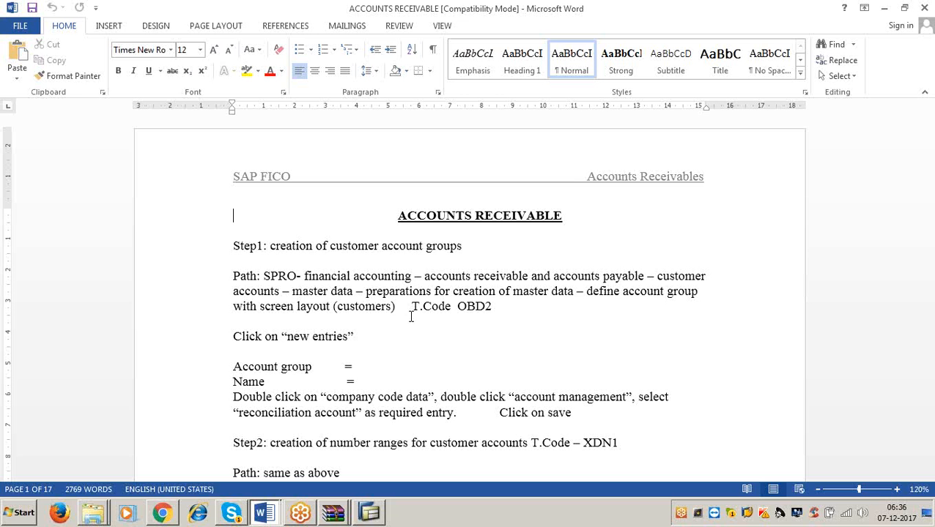
{"action": "left_click", "coordinate": [884, 12]}
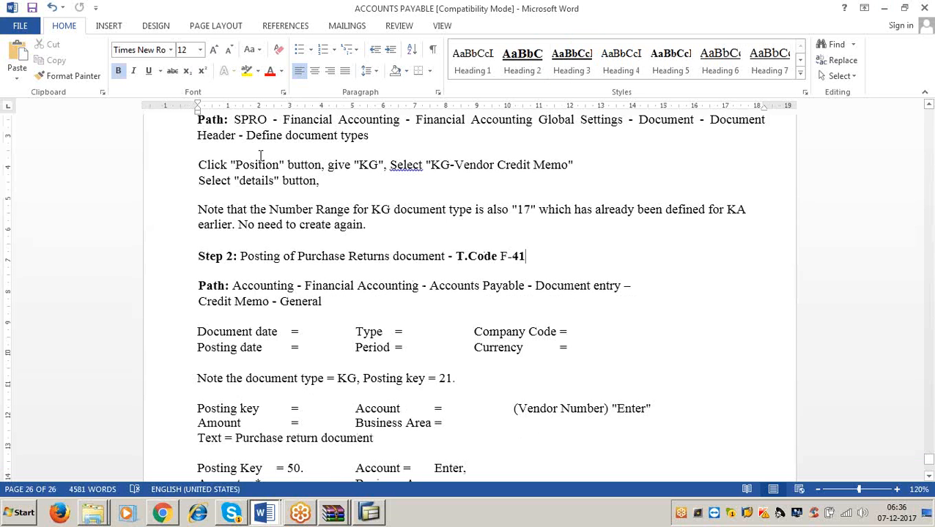
Close the ACCOUNTS PAYABLE Word notes and open the ACCOUNTS RECEIVABLES presentation from the accounts receivable archive.
{"action": "left_click", "coordinate": [926, 7]}
{"action": "left_click", "coordinate": [467, 285]}
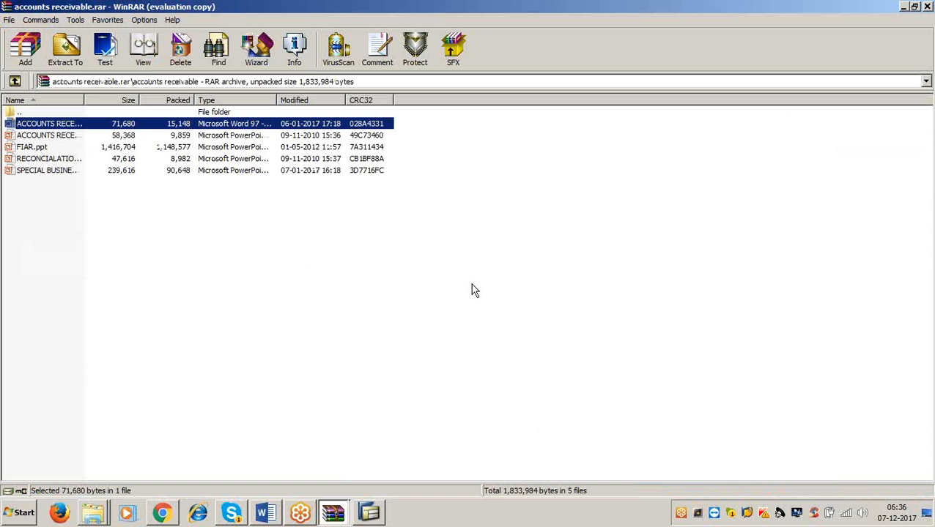
{"action": "left_click", "coordinate": [43, 137]}
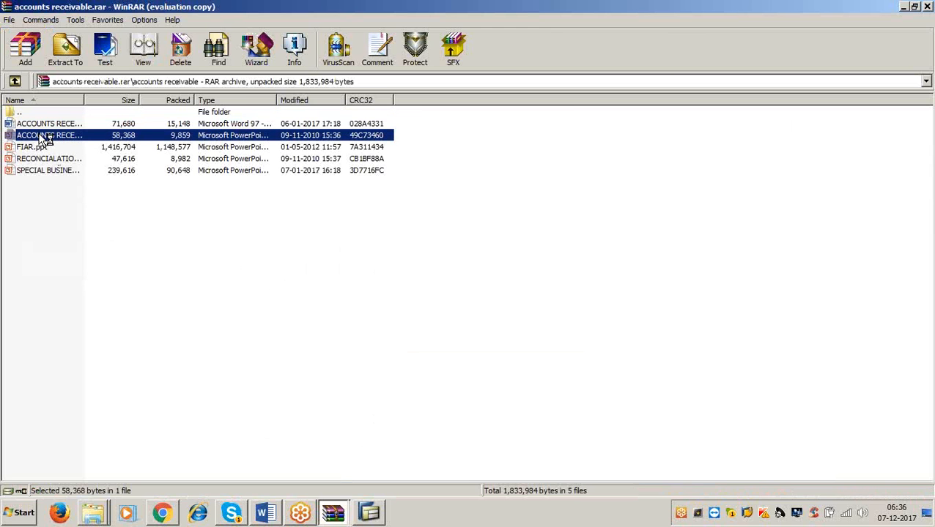
{"action": "double_click", "coordinate": [44, 137]}
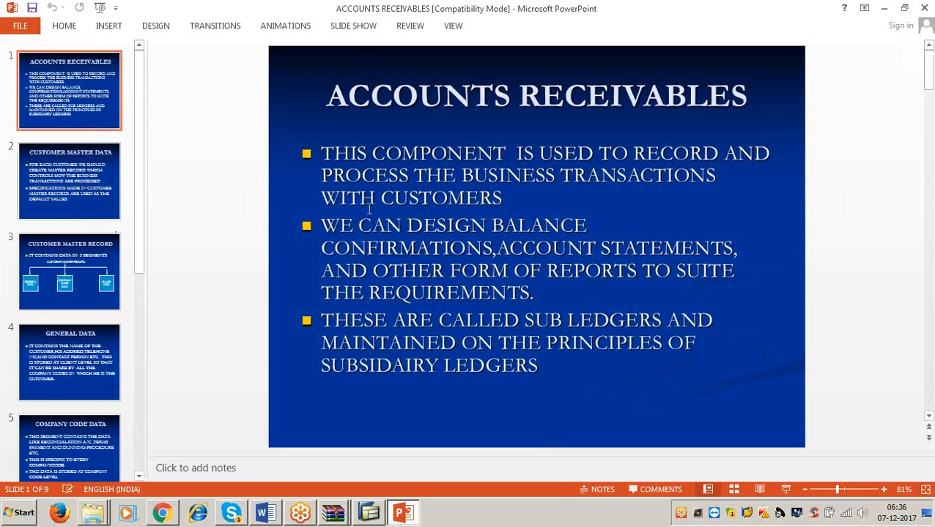
Highlight the first bullet of the ACCOUNTS RECEIVABLES slide, about recording and processing business transactions with customers.
{"action": "left_click_drag", "start_coordinate": [324, 156], "coordinate": [751, 163]}
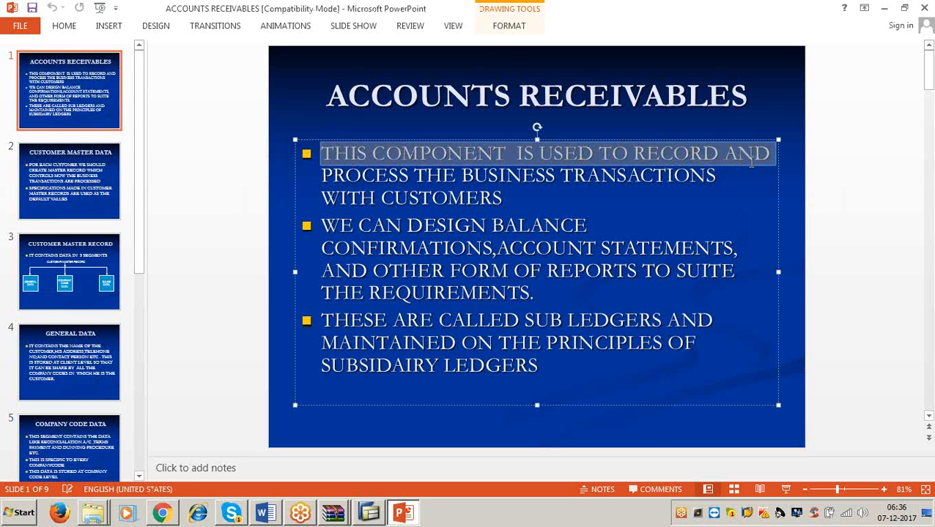
{"action": "left_click_drag", "start_coordinate": [750, 162], "coordinate": [725, 202]}
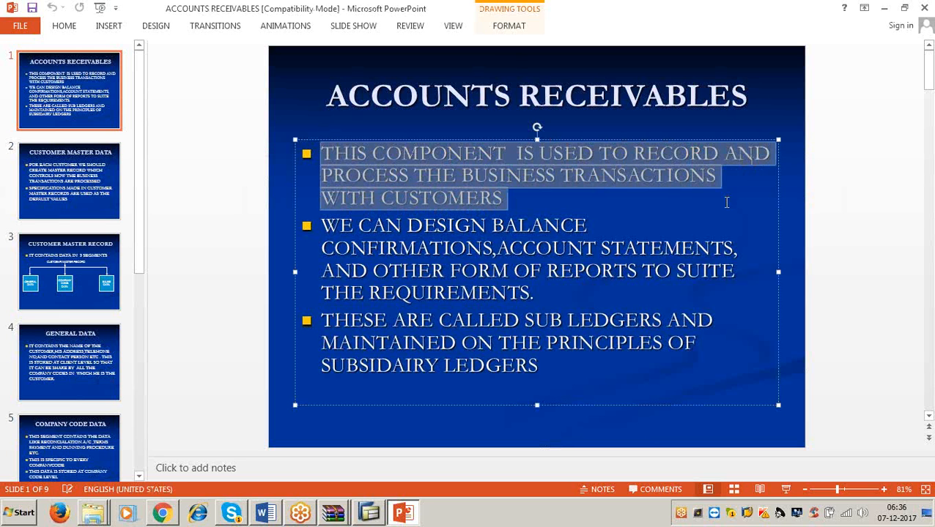
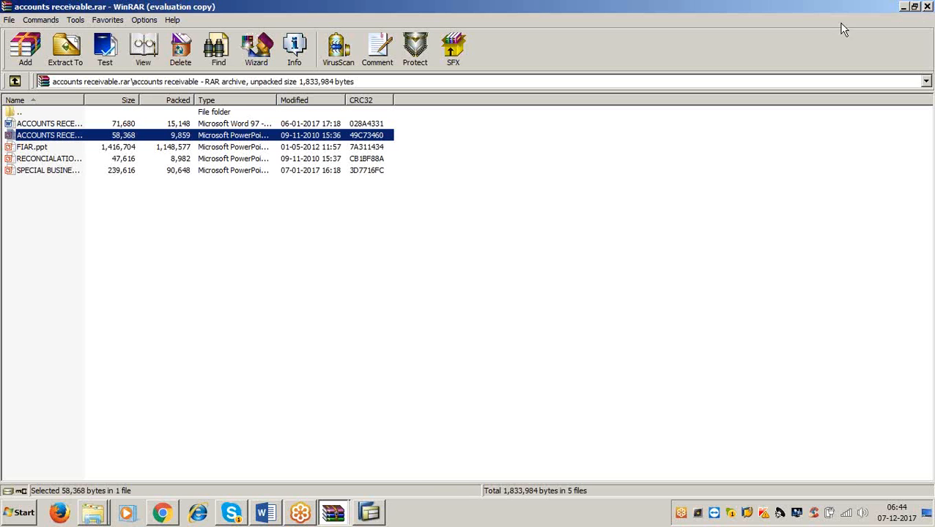
Close the accounts receivable archive and the sapfico folder, and refresh the desktop.
{"action": "left_click", "coordinate": [926, 7]}
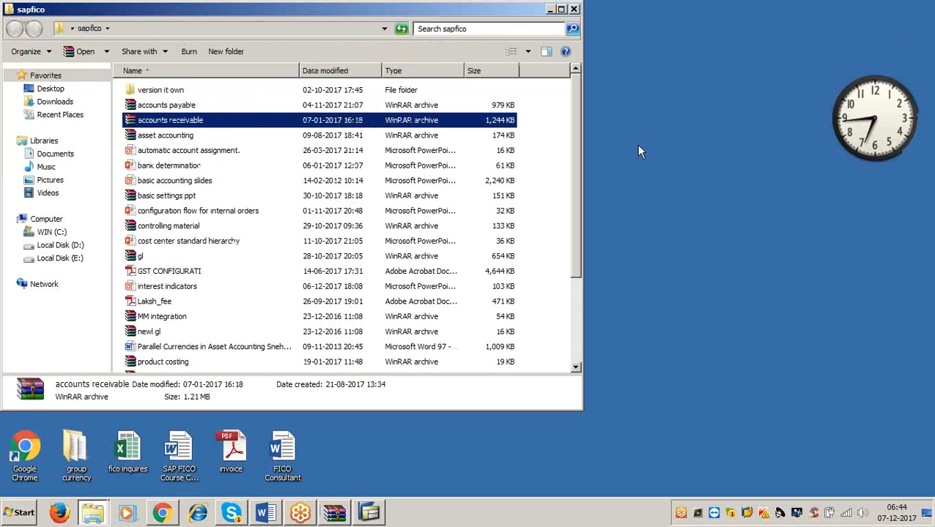
{"action": "left_click", "coordinate": [573, 6]}
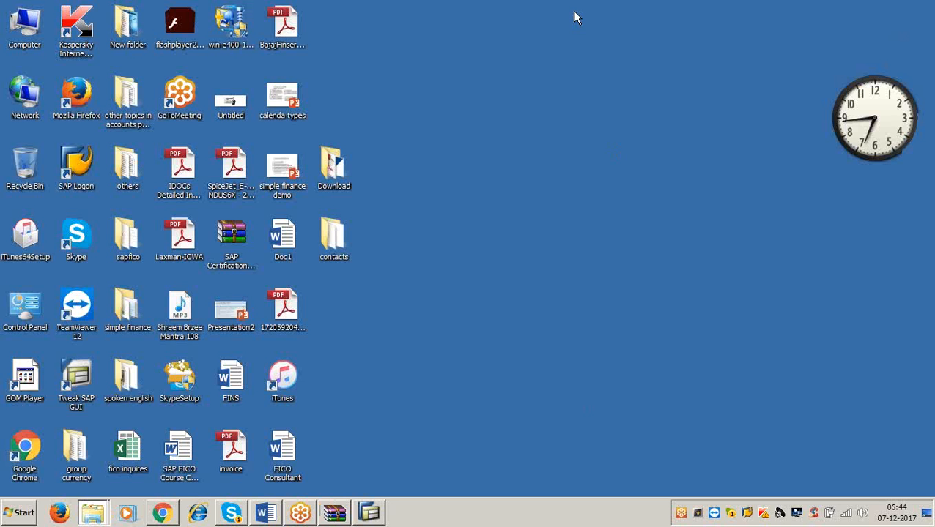
{"action": "right_click", "coordinate": [542, 170]}
{"action": "left_click", "coordinate": [558, 198]}
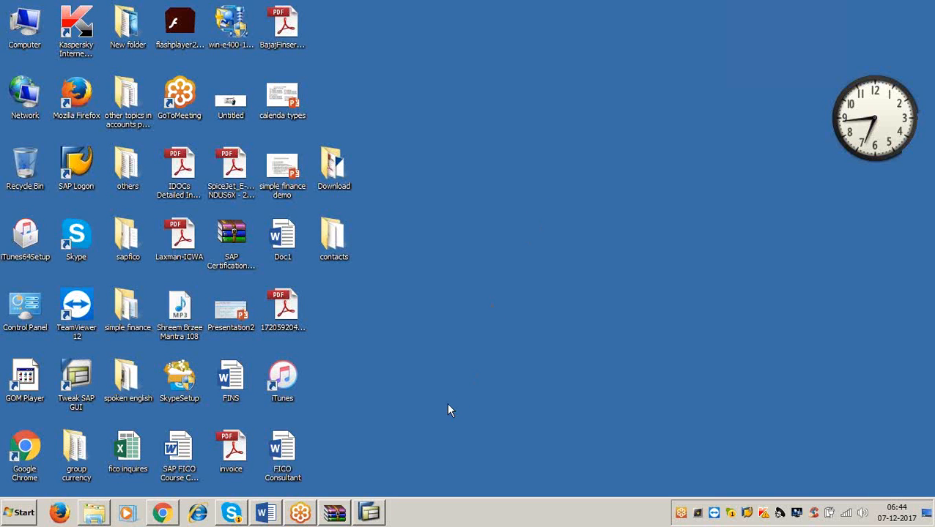
{"action": "right_click", "coordinate": [484, 281]}
{"action": "left_click", "coordinate": [507, 306]}
Close the SAP Easy Access session, confirming the log-off, and refresh the desktop.
{"action": "left_click", "coordinate": [368, 515]}
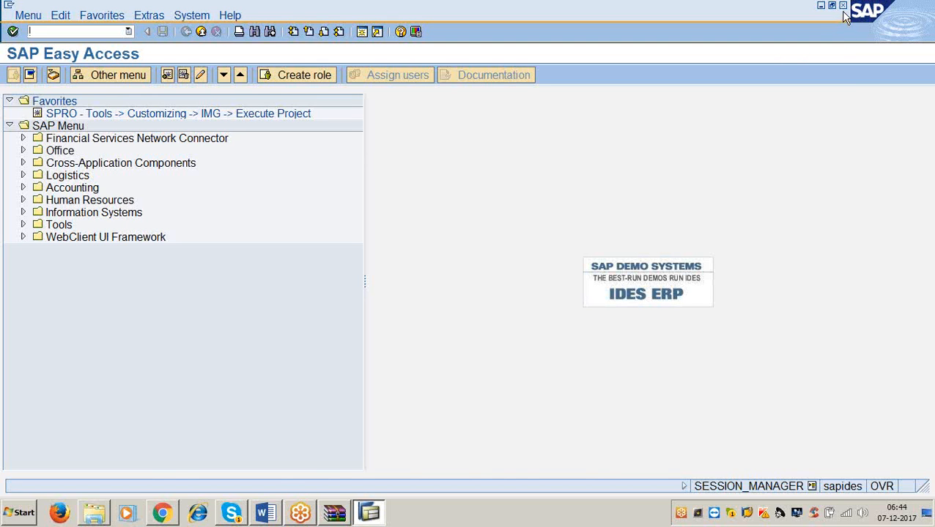
{"action": "left_click", "coordinate": [842, 6]}
{"action": "left_click", "coordinate": [212, 261]}
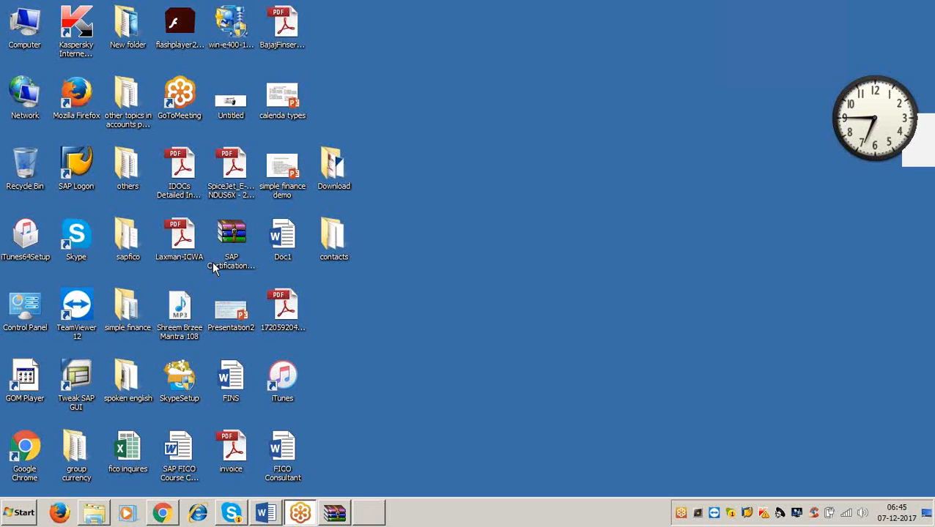
{"action": "right_click", "coordinate": [544, 168]}
{"action": "left_click", "coordinate": [565, 191]}
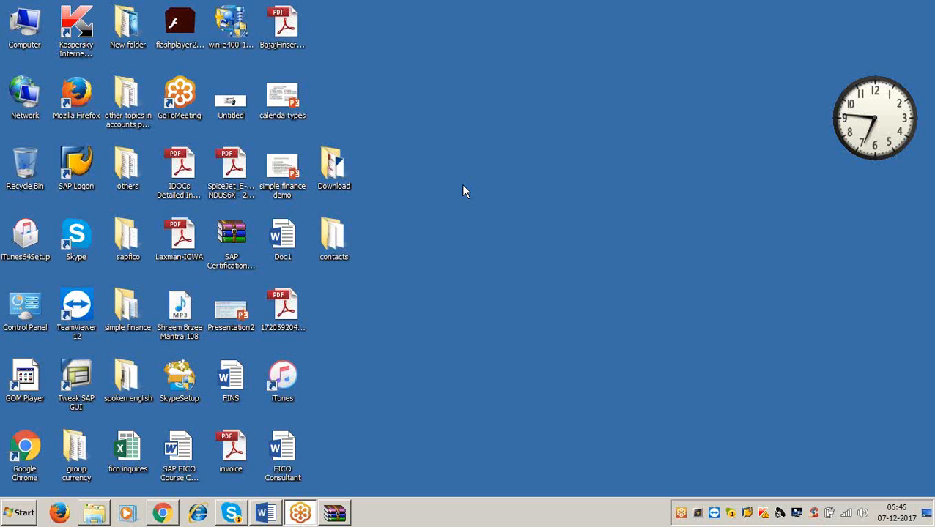
Launch SAP Logon and log on to SAP ECC EHP6, client 800, with the user name and account password.
{"action": "double_click", "coordinate": [84, 161]}
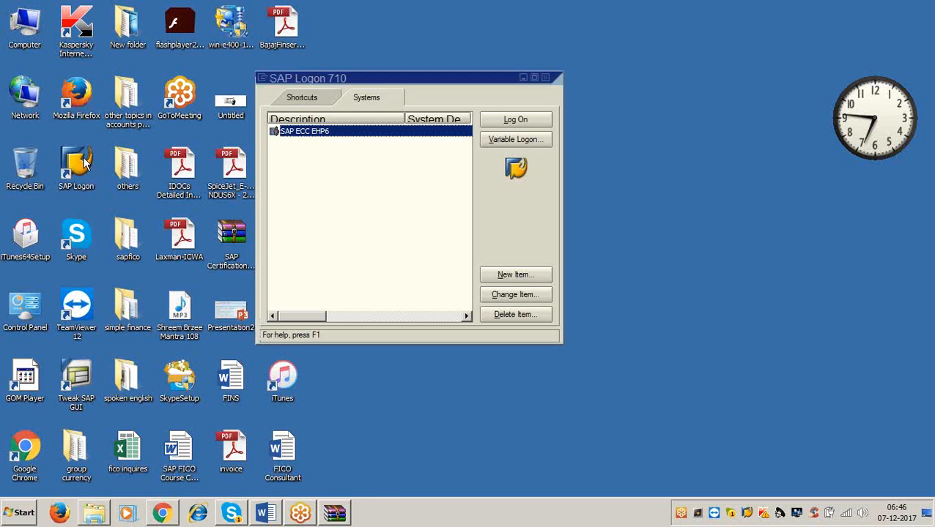
{"action": "left_click", "coordinate": [541, 122]}
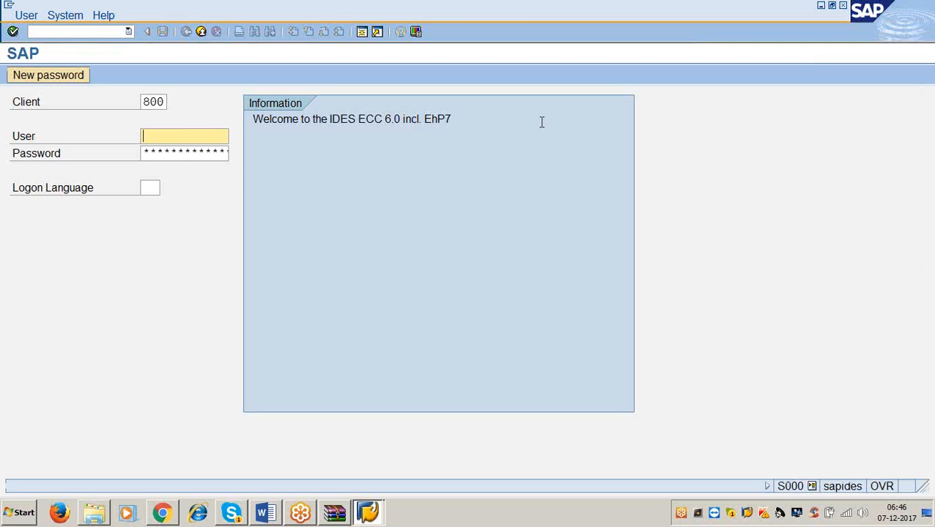
{"action": "type", "text": "lakshman"}
{"action": "key", "text": "Tab"}
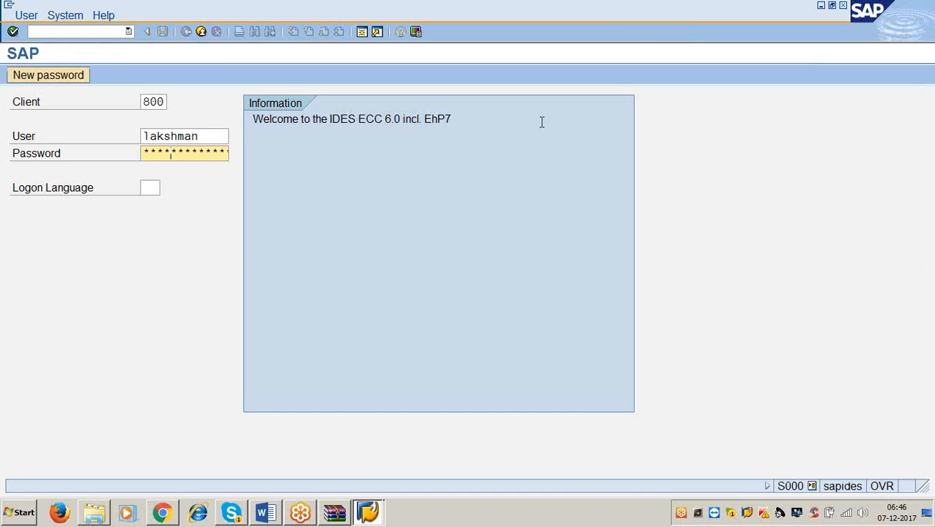
{"action": "key", "text": "Return"}
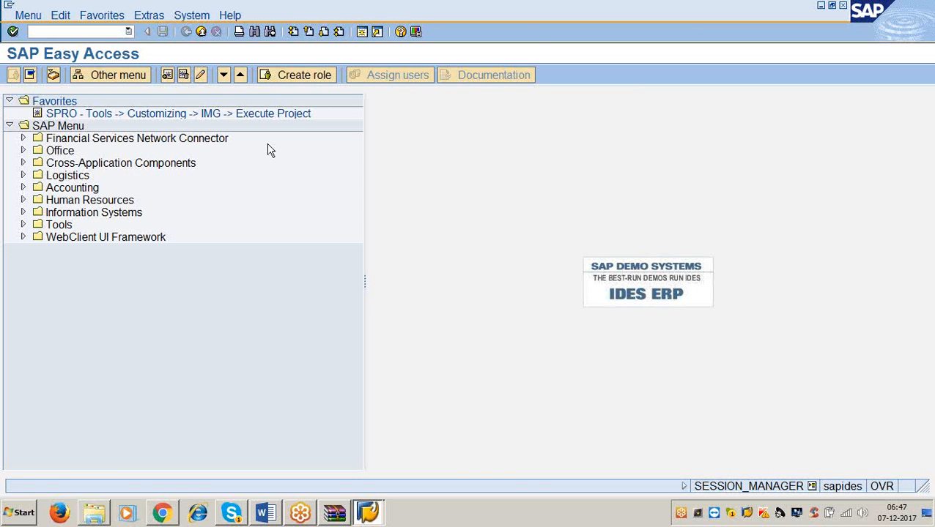
Open the SAP Reference IMG and launch Set Up Bank Determination for Payment Transactions under Automatic Outgoing Payments in Accounts Receivable and Accounts Payable.
{"action": "double_click", "coordinate": [198, 115]}
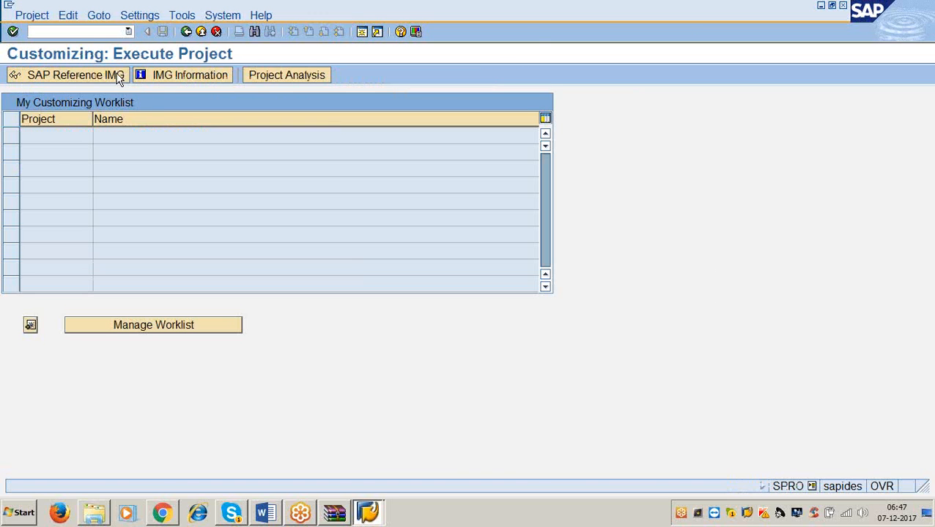
{"action": "left_click", "coordinate": [119, 78]}
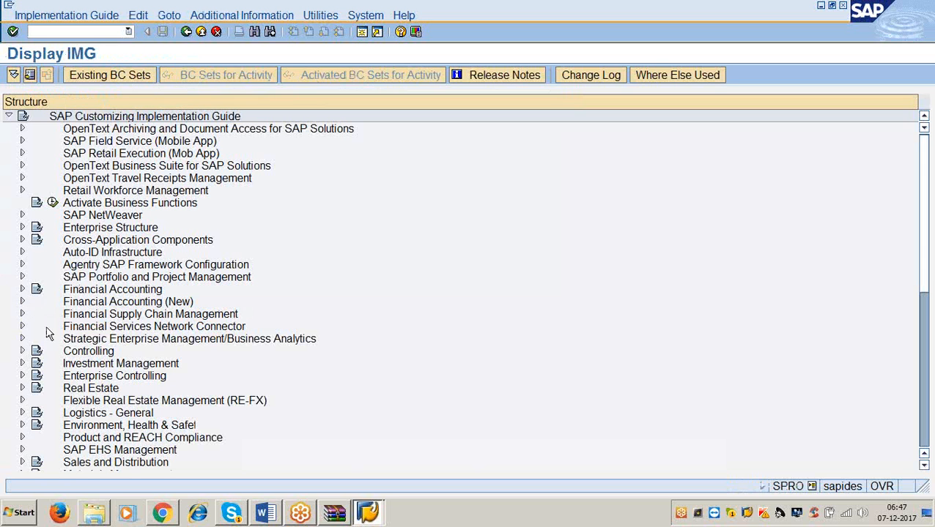
{"action": "left_click", "coordinate": [22, 290]}
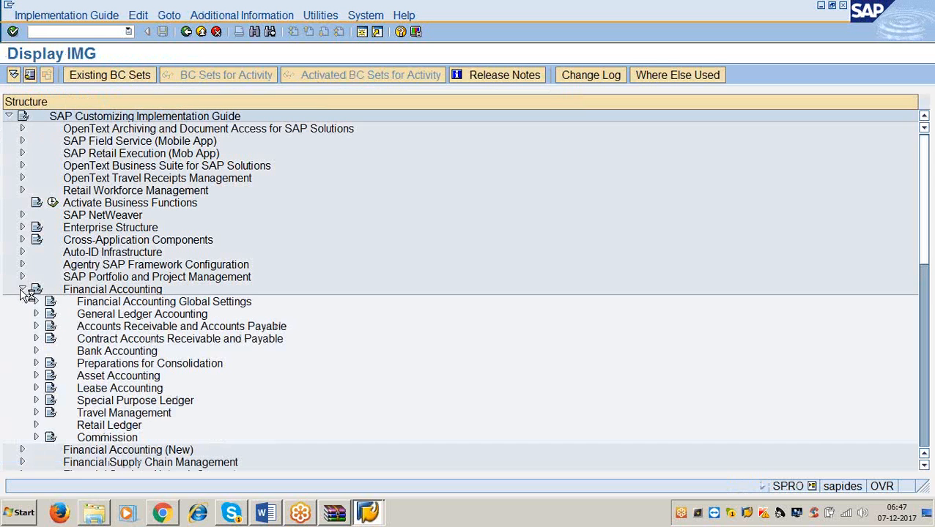
{"action": "left_click", "coordinate": [36, 326]}
{"action": "left_click", "coordinate": [50, 364]}
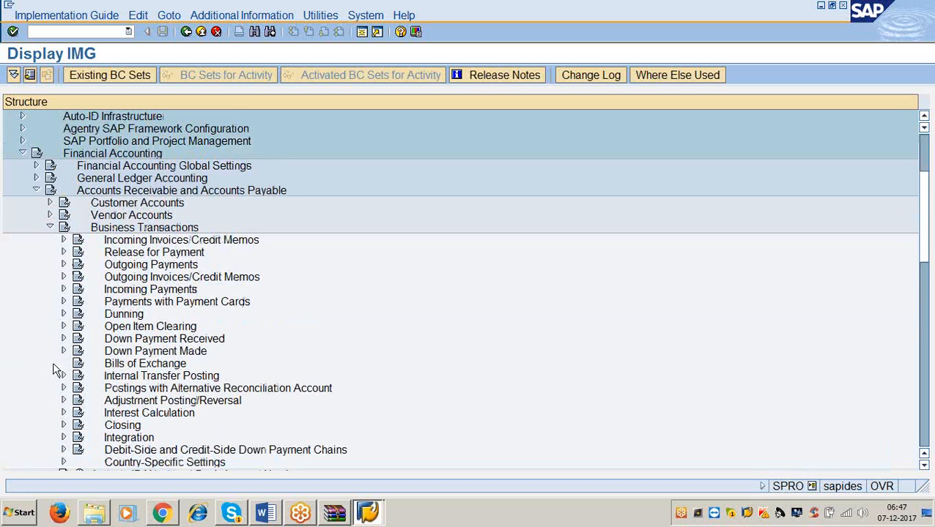
{"action": "left_click", "coordinate": [63, 265]}
{"action": "left_click", "coordinate": [77, 301]}
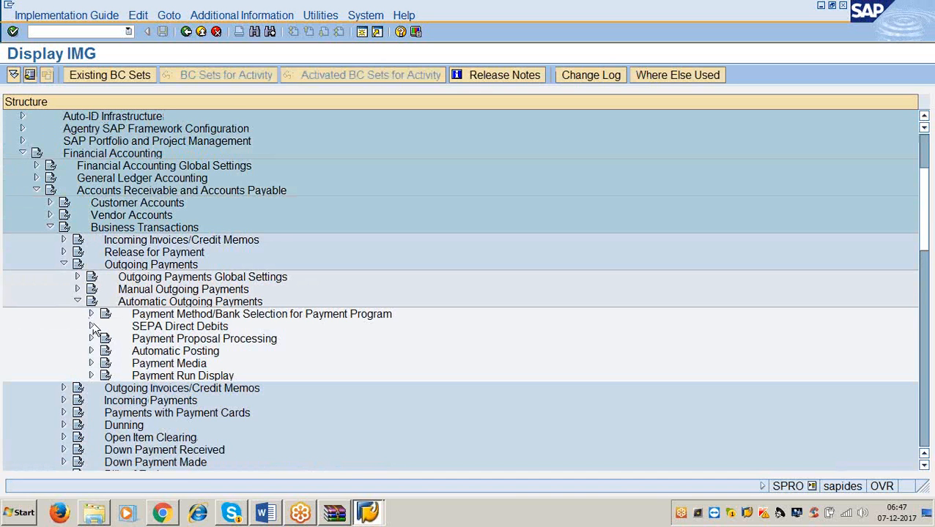
{"action": "left_click", "coordinate": [91, 313]}
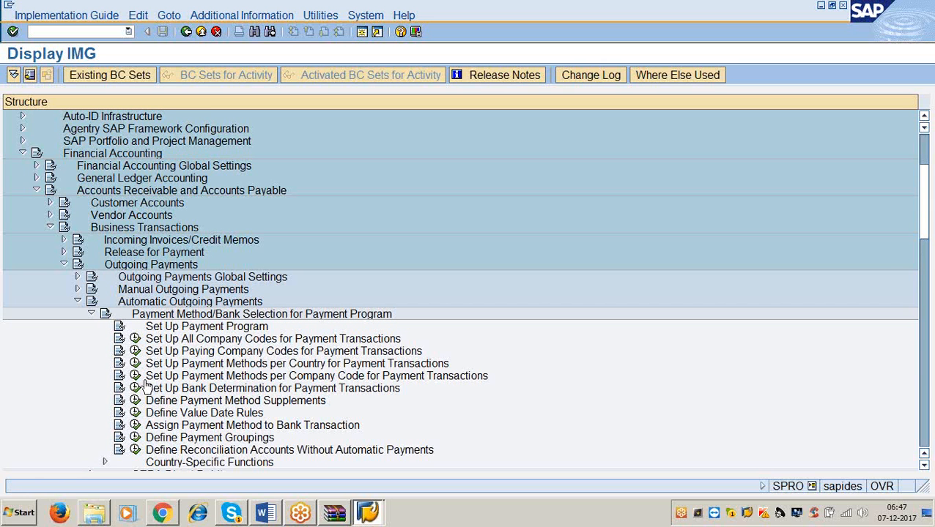
{"action": "left_click", "coordinate": [135, 389]}
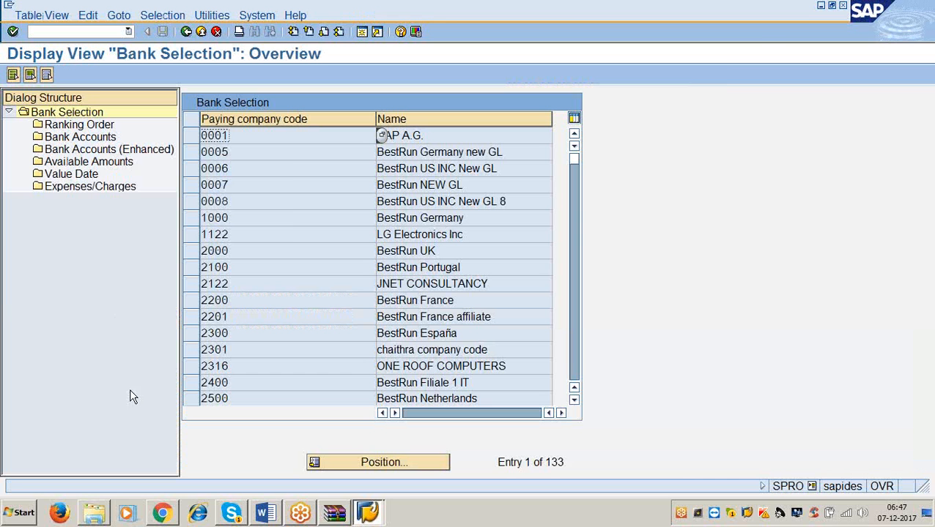
Find paying company code 3366 in the bank selection and open its ranking order.
{"action": "left_click", "coordinate": [368, 463]}
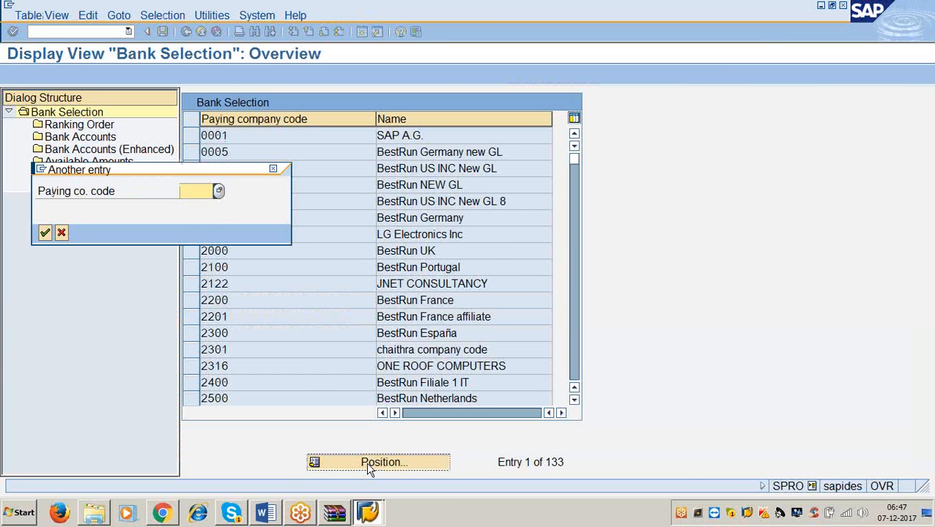
{"action": "type", "text": "3366"}
{"action": "key", "text": "Return"}
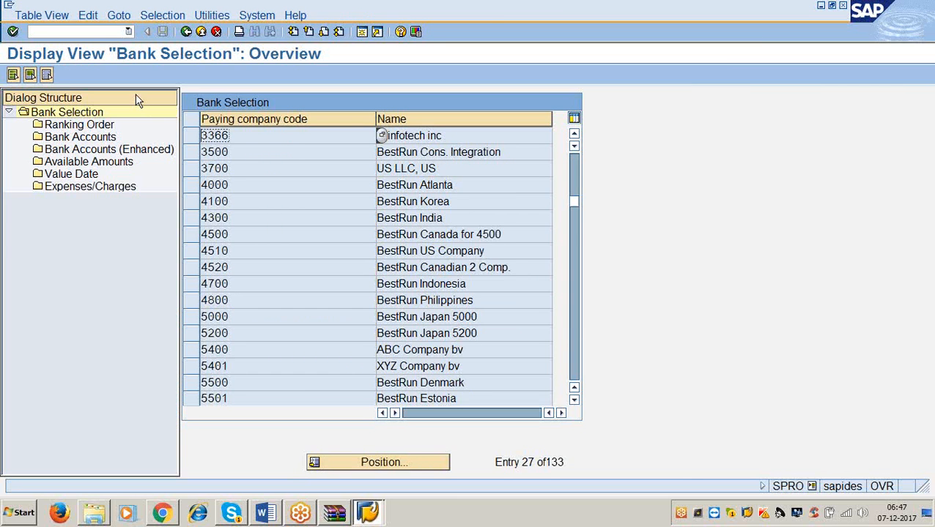
{"action": "left_click", "coordinate": [193, 137]}
{"action": "double_click", "coordinate": [79, 125]}
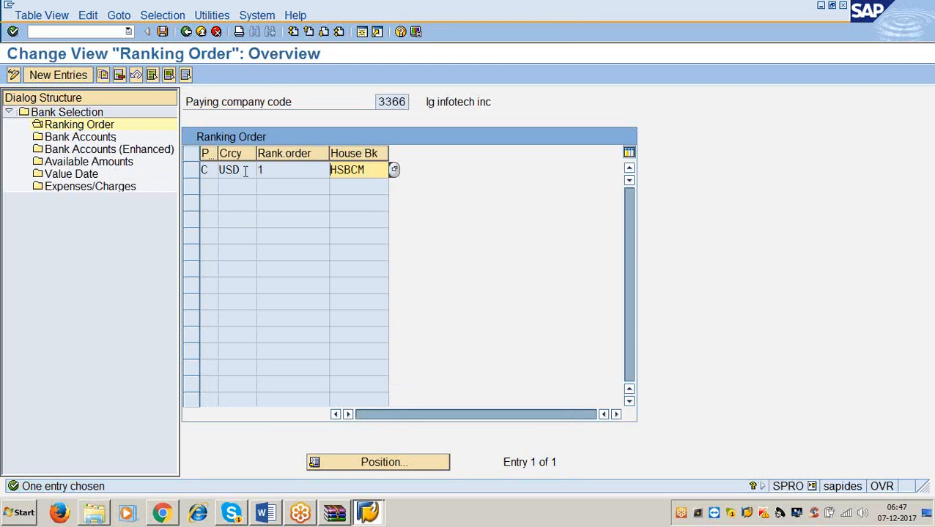
Examine the payment method, currency, rank order and house bank of the existing ranking order entry.
{"action": "left_click", "coordinate": [210, 171]}
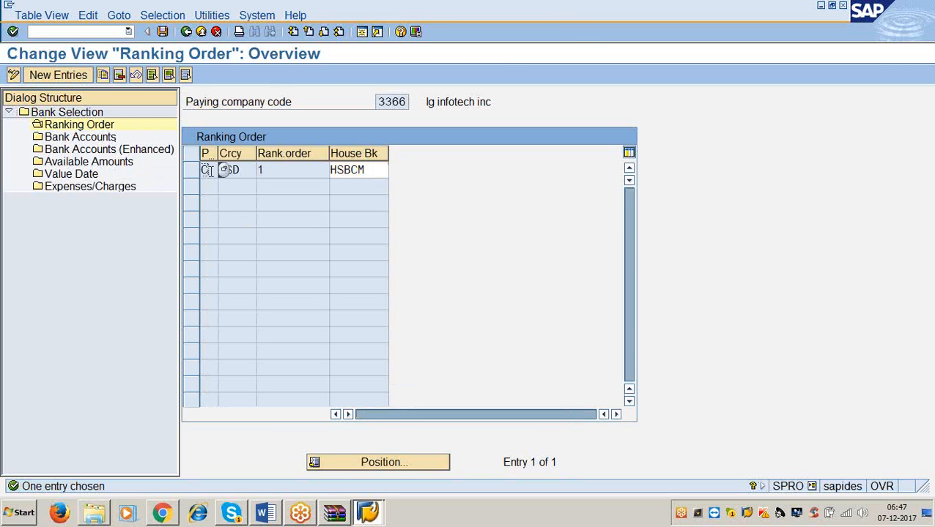
{"action": "left_click", "coordinate": [369, 170]}
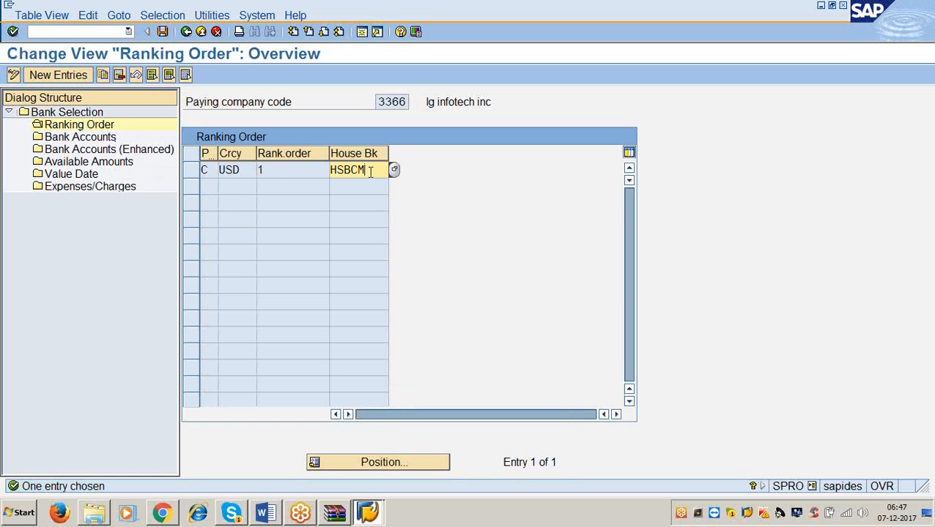
{"action": "left_click", "coordinate": [284, 169]}
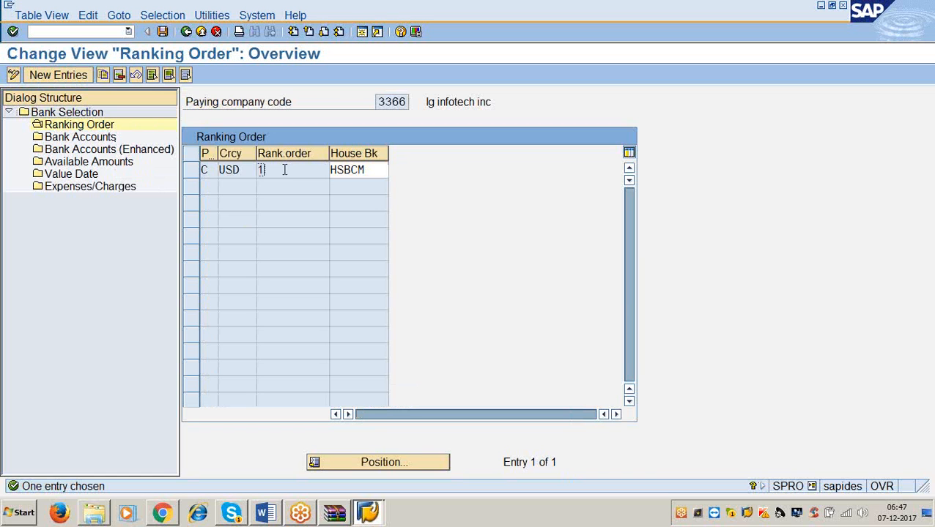
{"action": "left_click", "coordinate": [220, 170]}
{"action": "left_click", "coordinate": [207, 172]}
{"action": "left_click", "coordinate": [383, 169]}
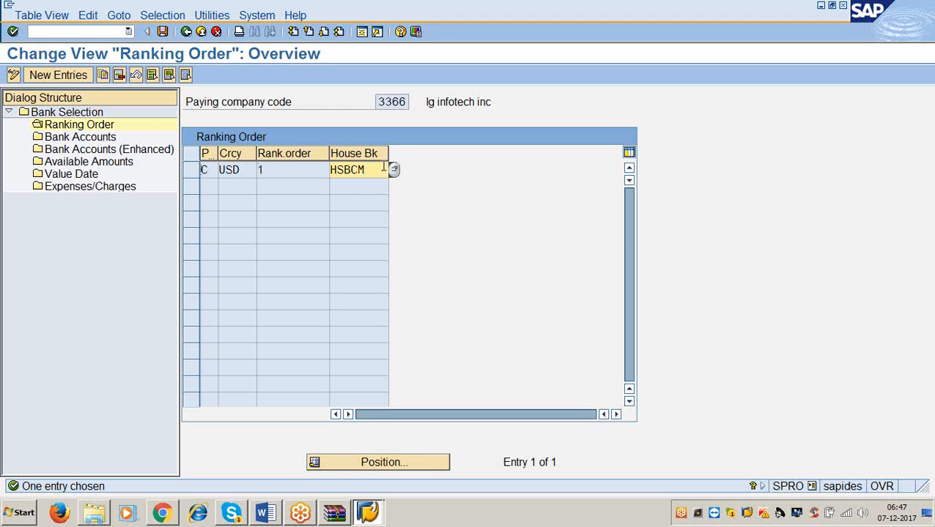
{"action": "double_click", "coordinate": [383, 170]}
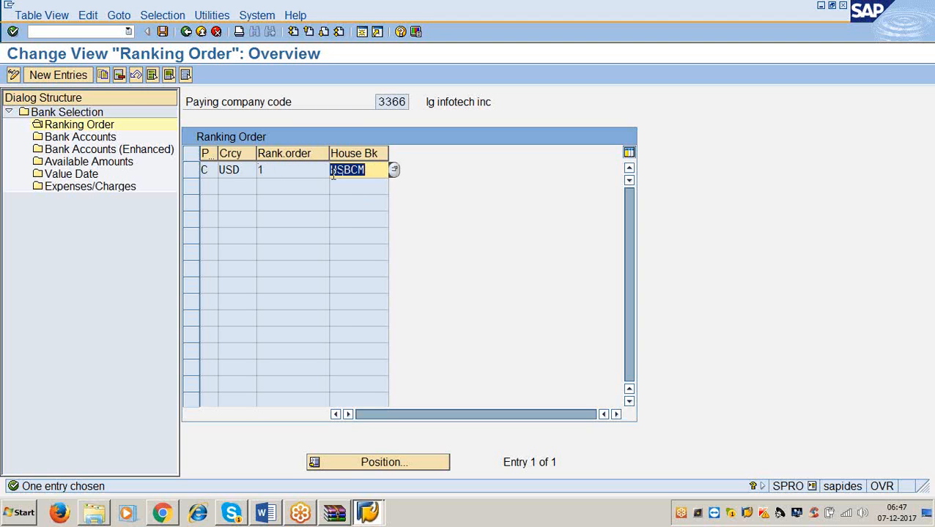
{"action": "left_click_drag", "start_coordinate": [216, 169], "coordinate": [201, 170]}
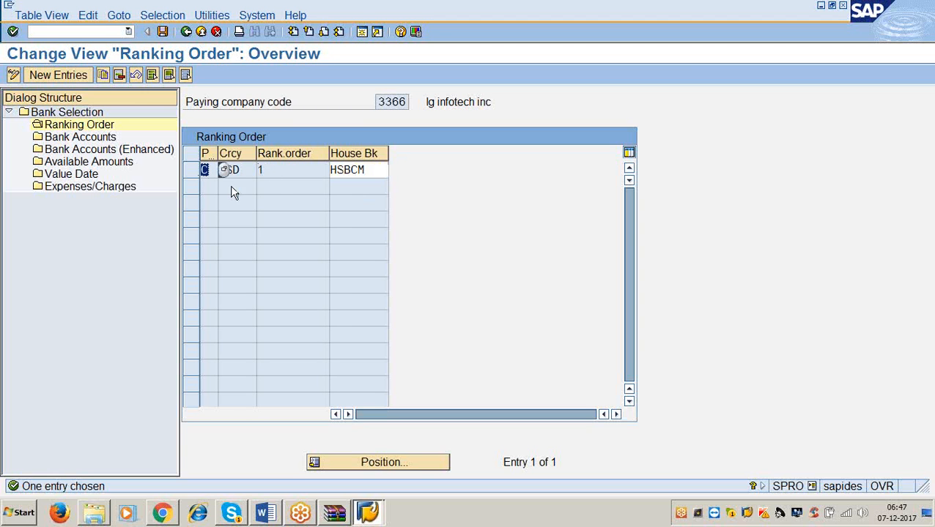
{"action": "left_click_drag", "start_coordinate": [273, 170], "coordinate": [258, 170]}
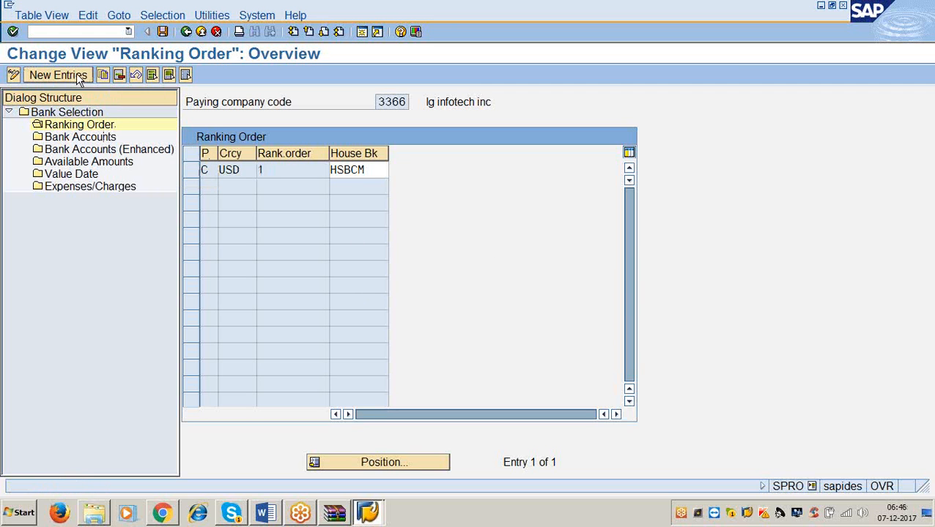
Fill in a new ranking order entry with payment method b, currency usd, rank order 2 and house bank HSBCM, and discard it.
{"action": "left_click", "coordinate": [57, 74]}
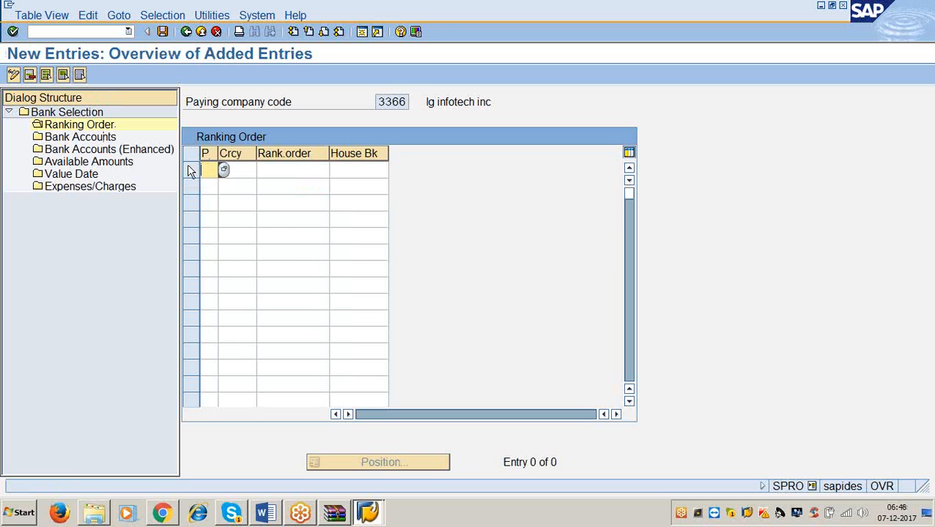
{"action": "type", "text": "b"}
{"action": "type", "text": "usd"}
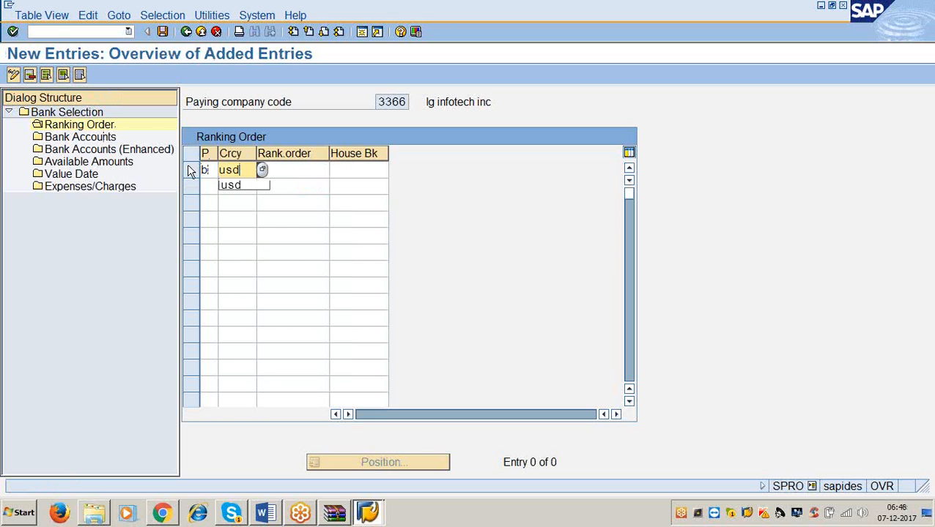
{"action": "key", "text": "Tab"}
{"action": "type", "text": "2"}
{"action": "key", "text": "Tab"}
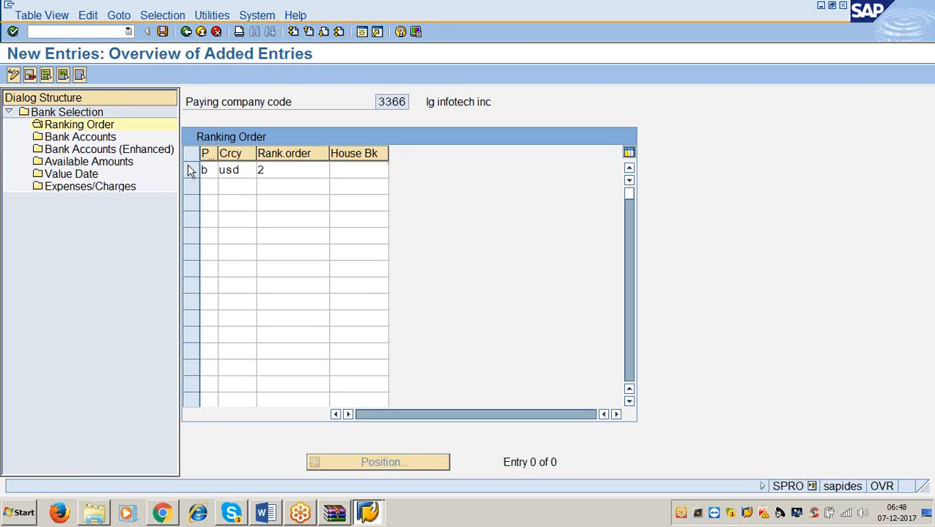
{"action": "key", "text": "F4"}
{"action": "key", "text": "Return"}
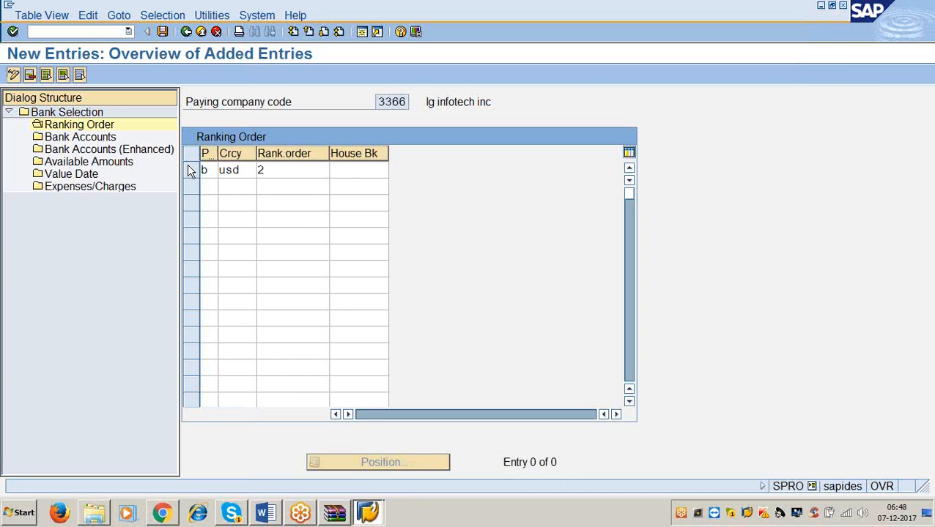
{"action": "left_click", "coordinate": [371, 169]}
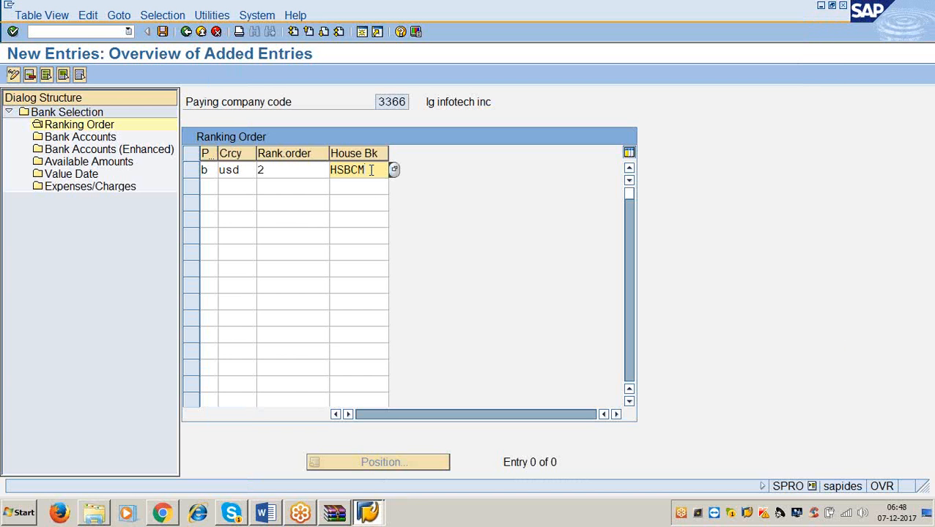
{"action": "left_click", "coordinate": [212, 171]}
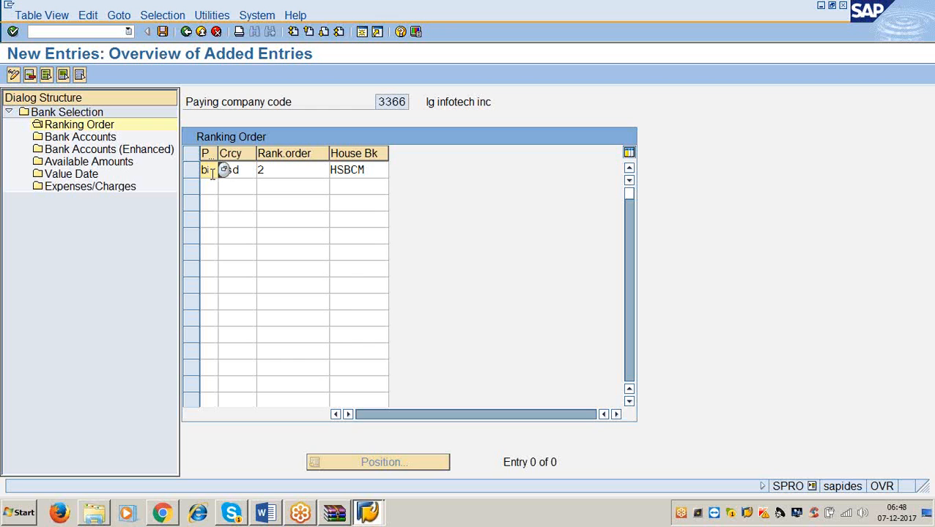
{"action": "left_click", "coordinate": [216, 31]}
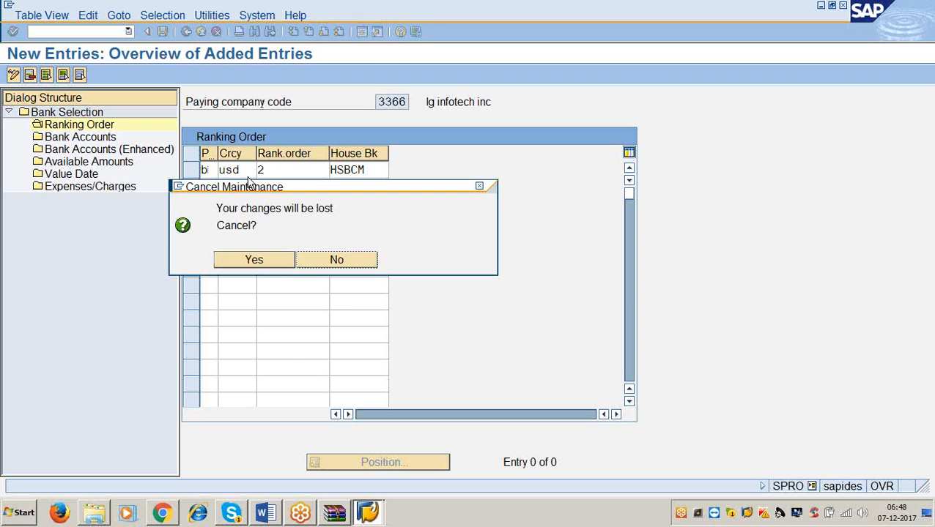
{"action": "left_click", "coordinate": [273, 263]}
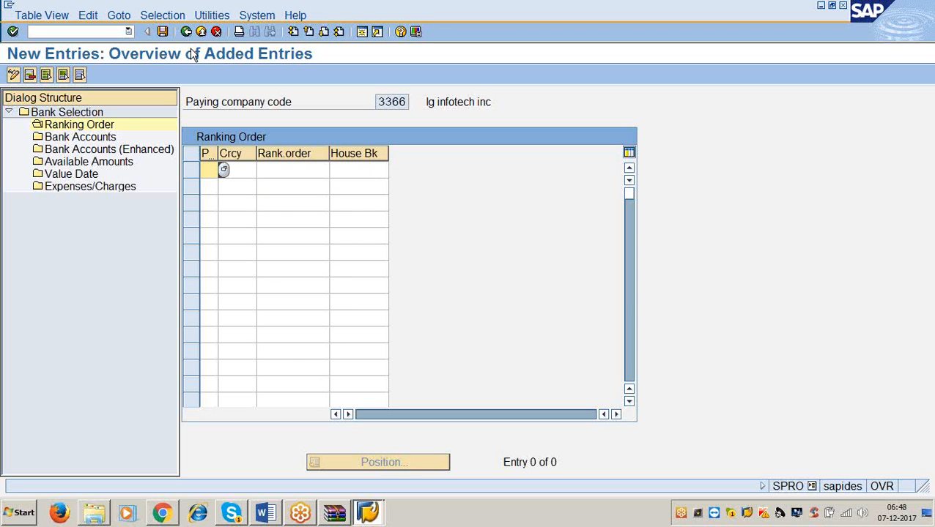
Examine the account ID and bank subaccount in the company code's bank accounts, and return to the IMG structure.
{"action": "left_click", "coordinate": [96, 138]}
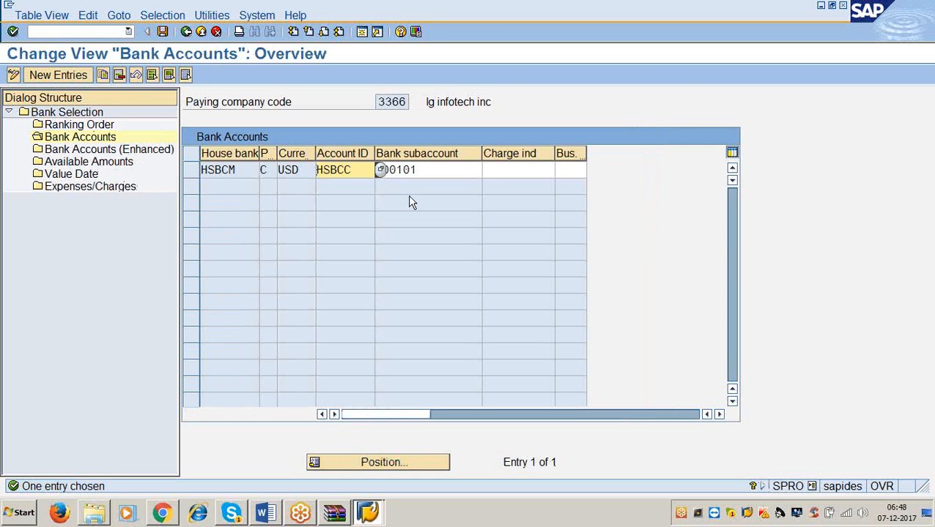
{"action": "left_click", "coordinate": [428, 170]}
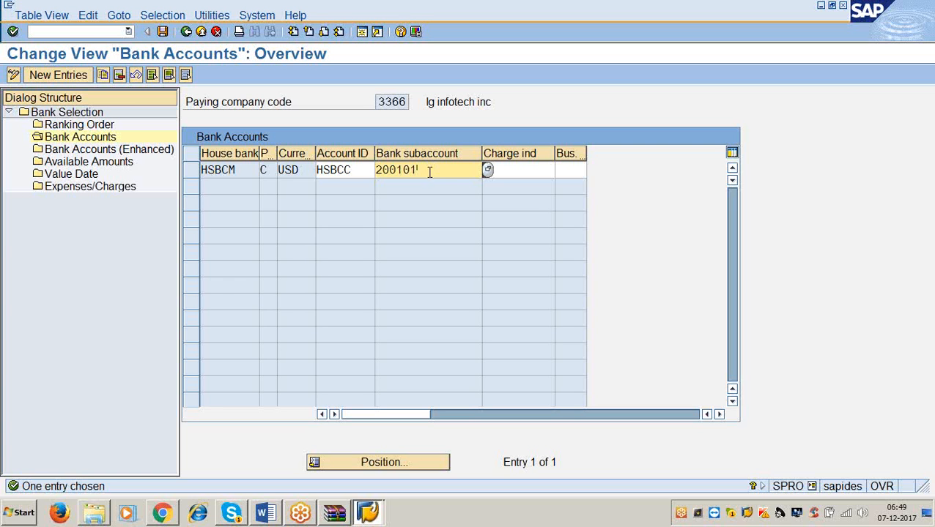
{"action": "left_click", "coordinate": [186, 32]}
{"action": "left_click", "coordinate": [186, 32]}
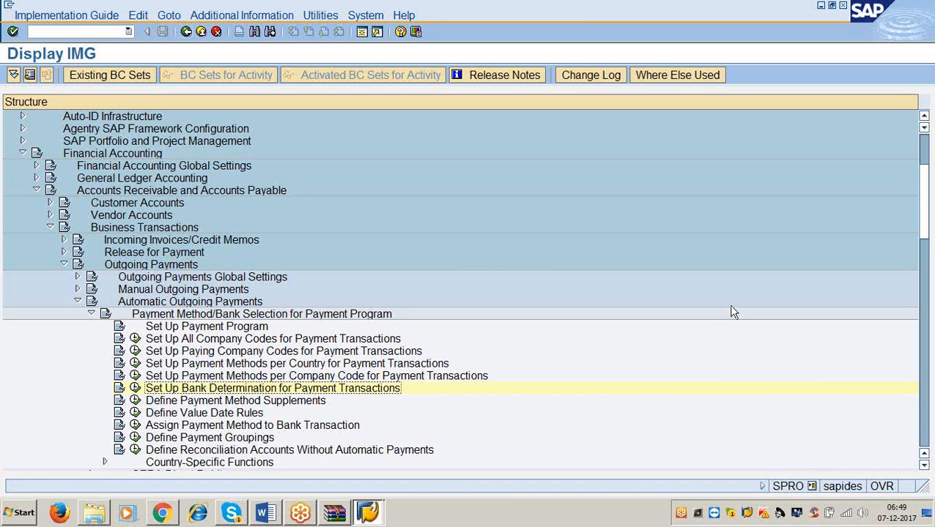
{"action": "left_click", "coordinate": [930, 250]}
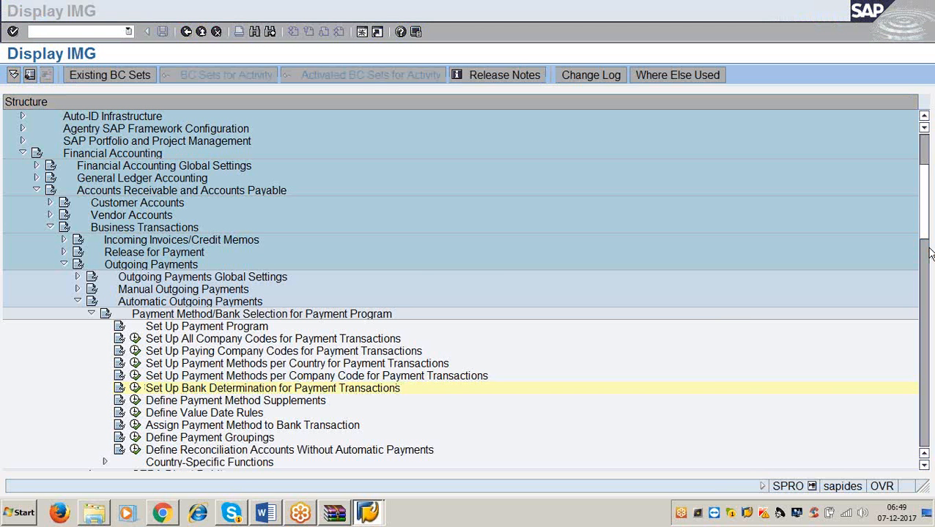